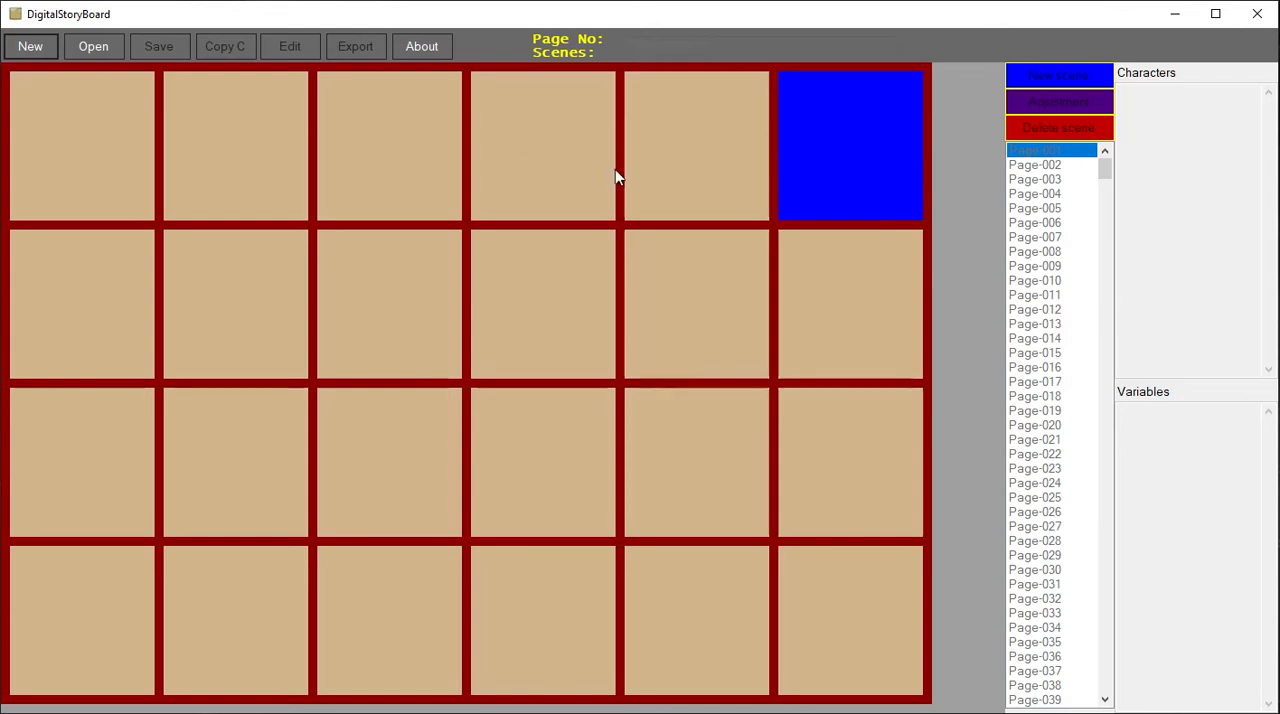
- Start a new game named Becoming Entrepreneur and set its genre to Drama
left_click(40, 51)
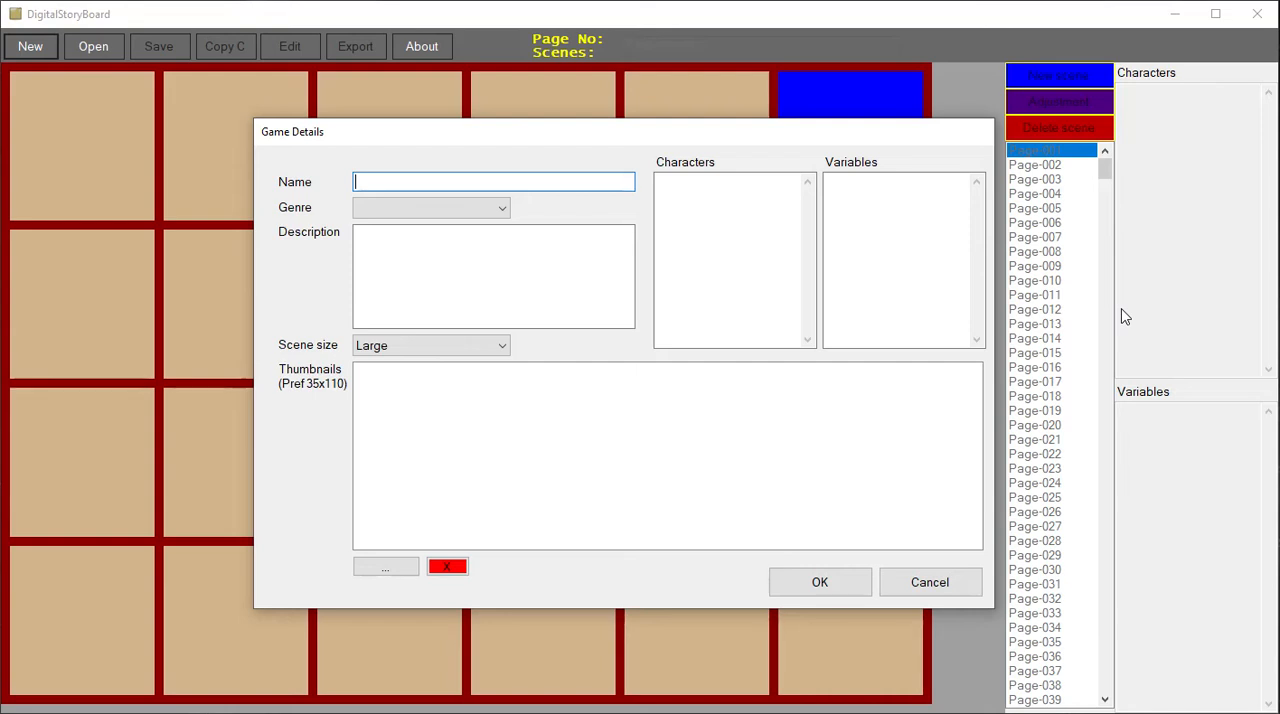
type("Becoming Entrepreneur")
left_click(432, 208)
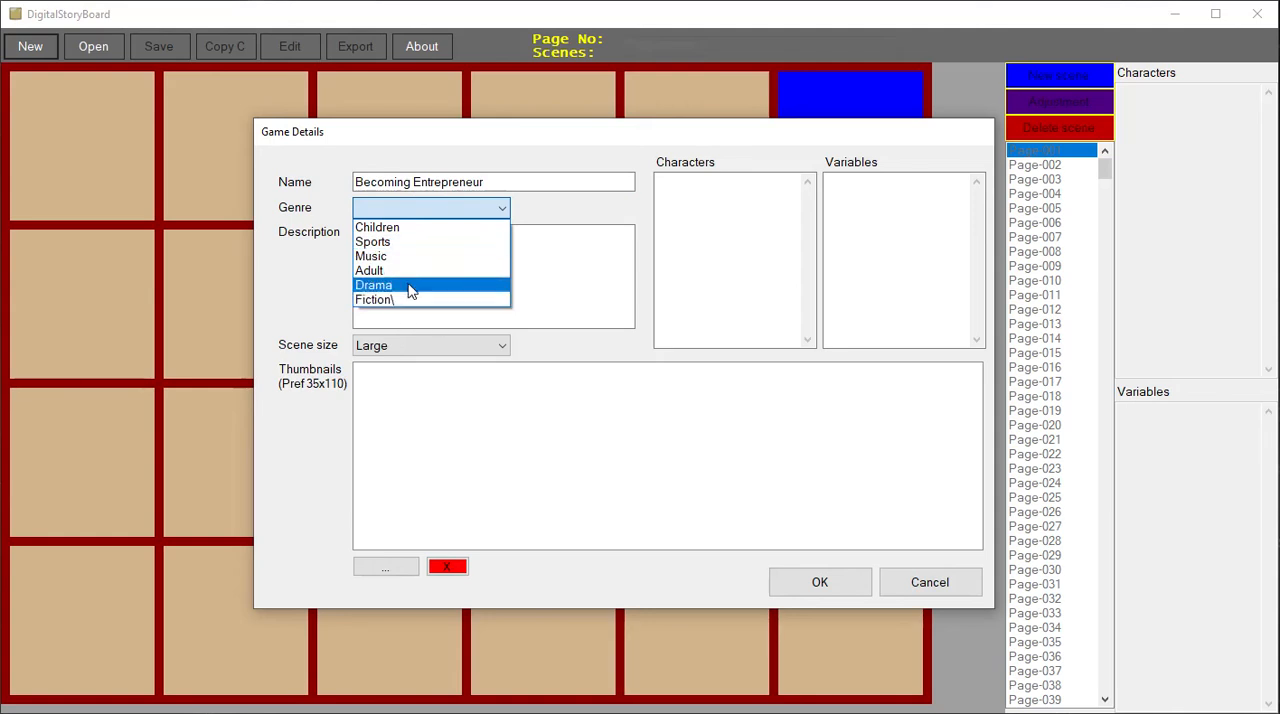
left_click(405, 285)
- Choose the Large scene size and create the game with the description, characters and variables left blank
left_click(496, 260)
left_click(505, 350)
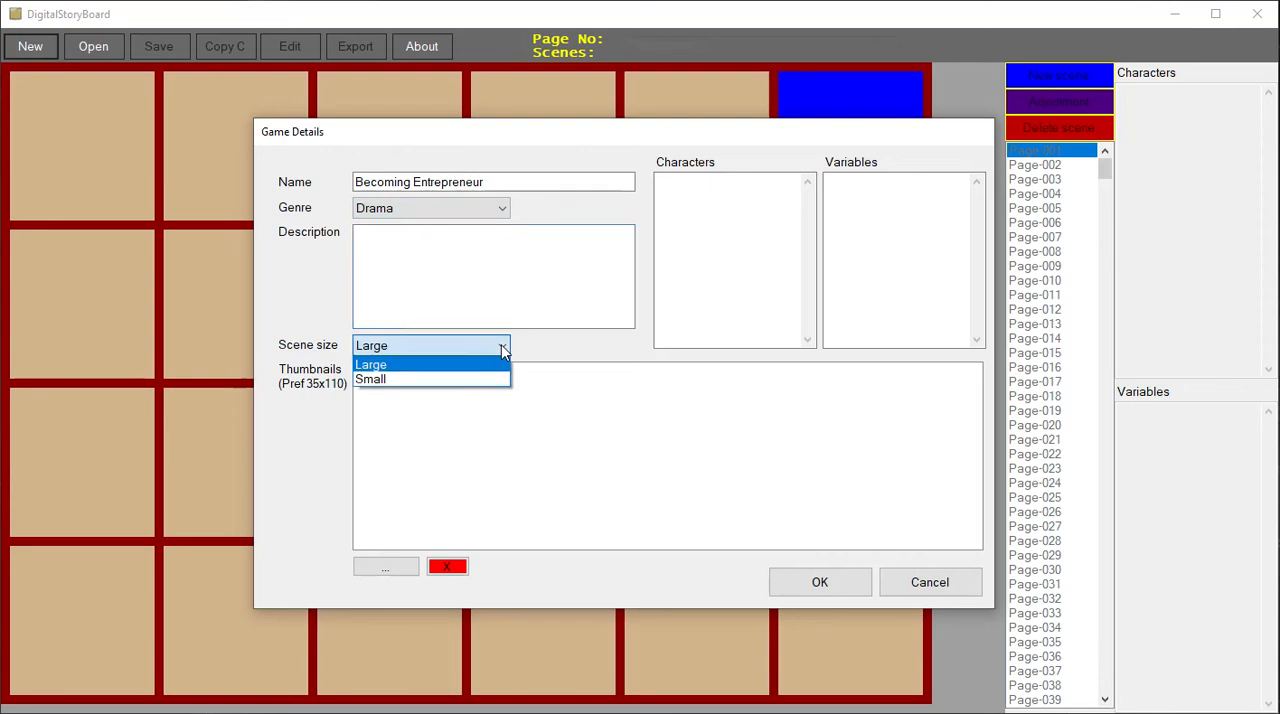
left_click(445, 366)
left_click(734, 240)
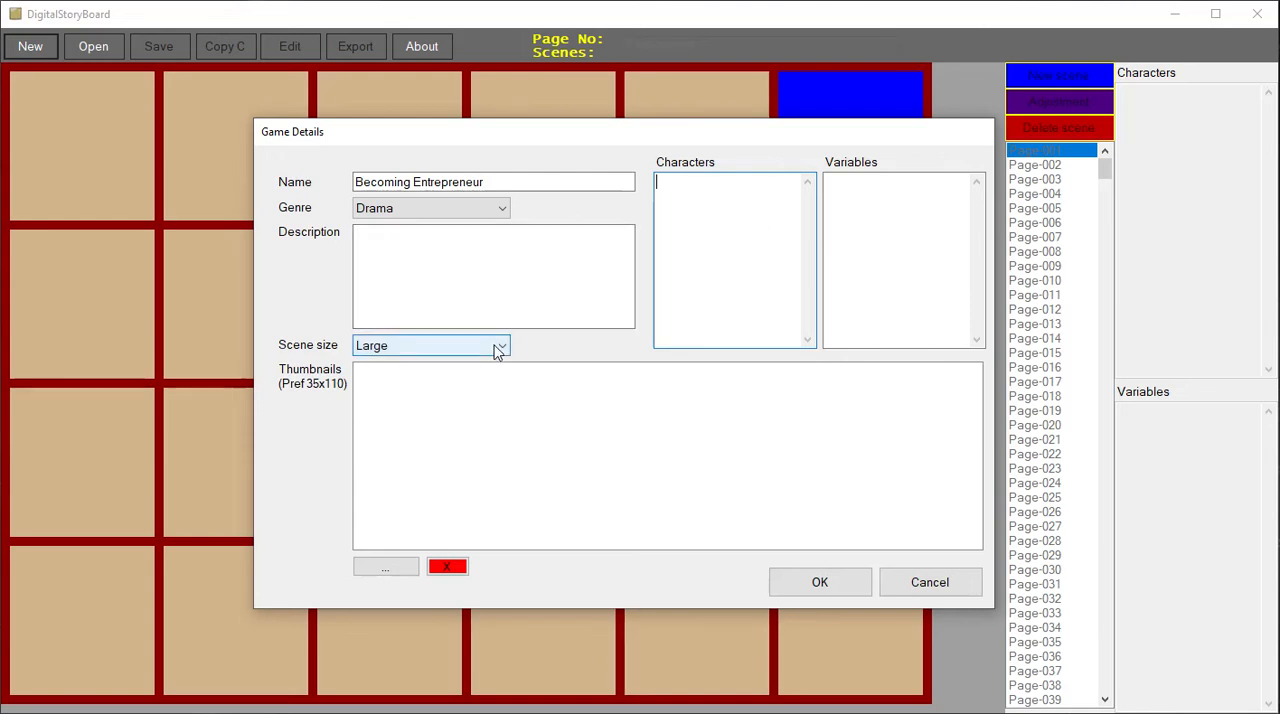
left_click_drag(694, 131, 682, 95)
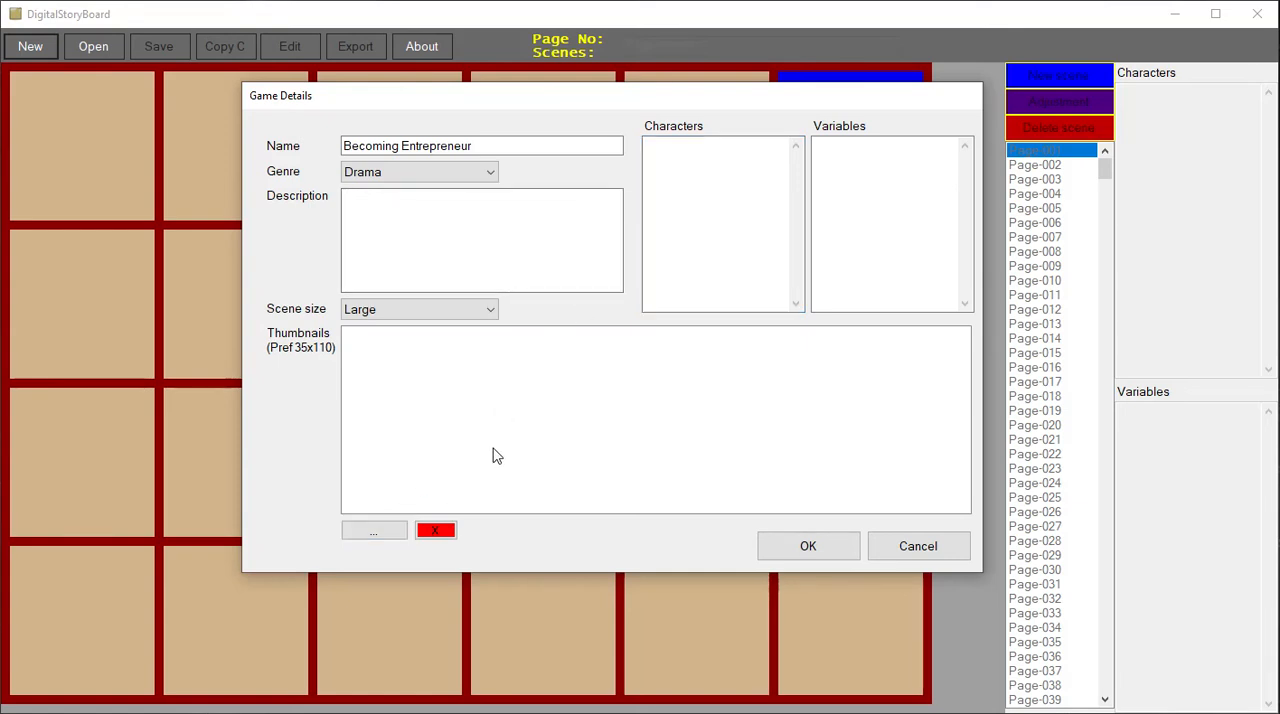
left_click(808, 548)
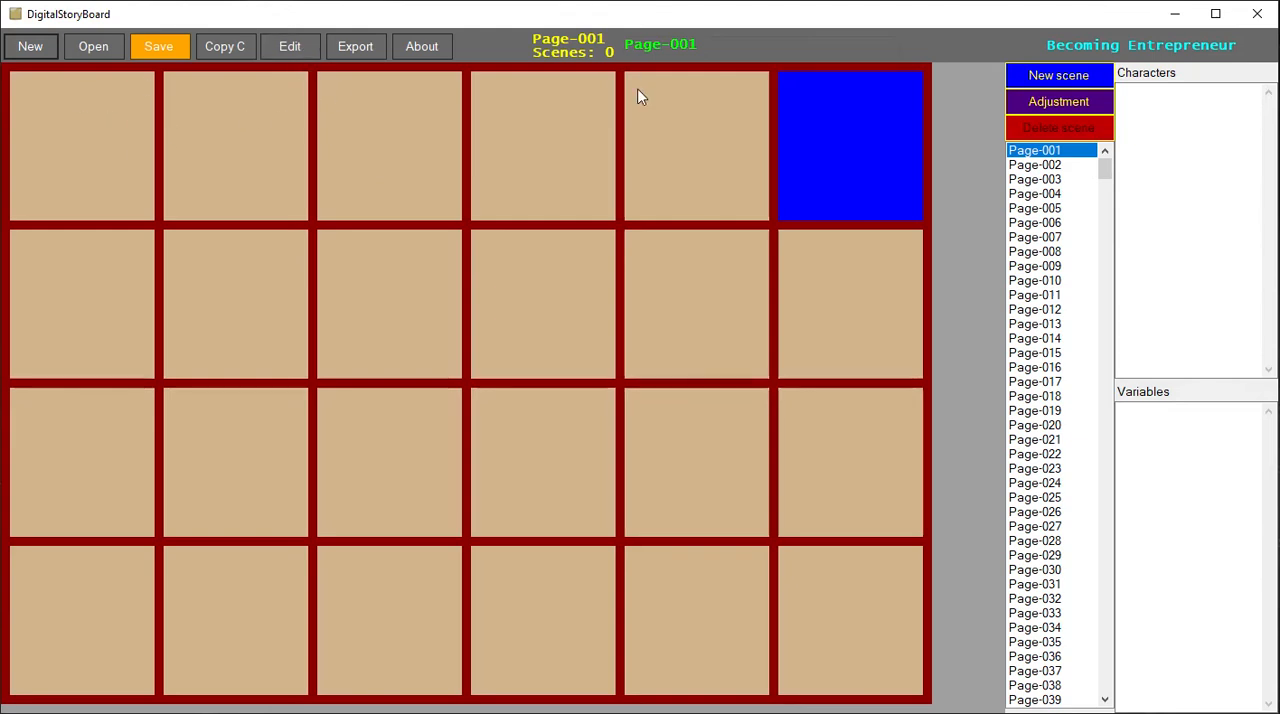
- Add a new scene to Page-001 and move it to the first cell of the storyboard grid
left_click(1080, 80)
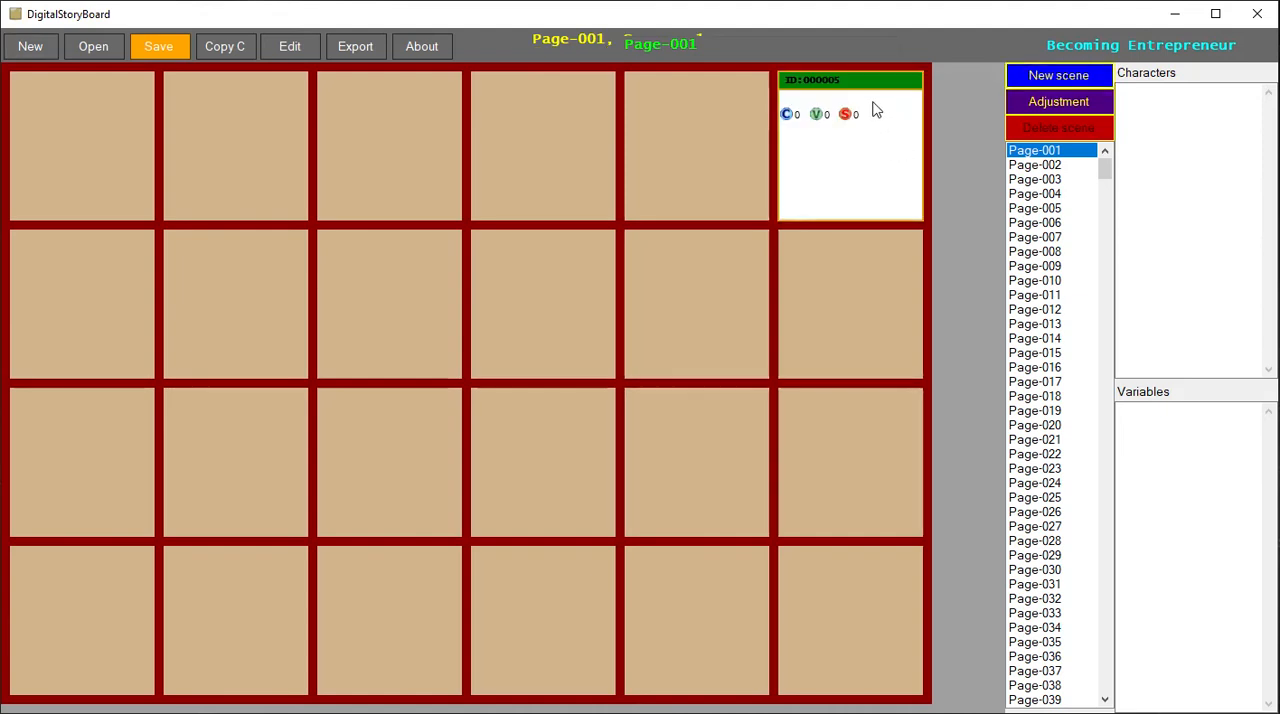
left_click(889, 102)
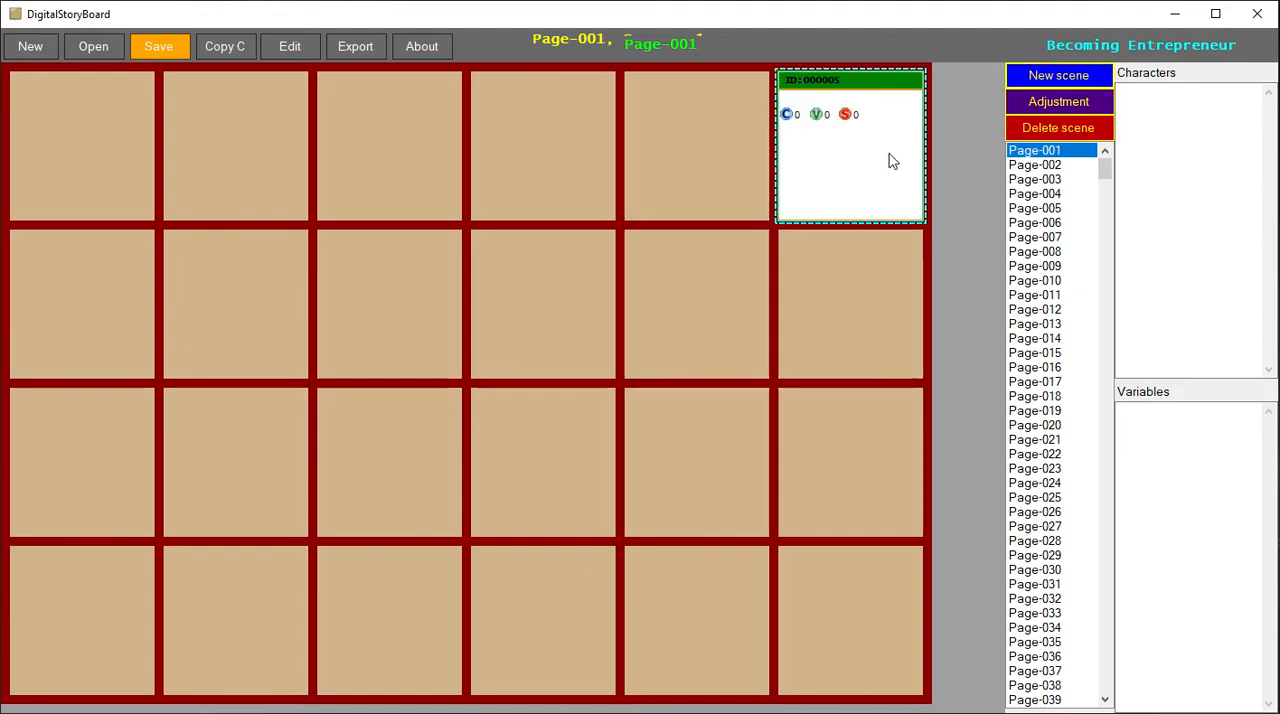
left_click_drag(893, 162, 810, 123)
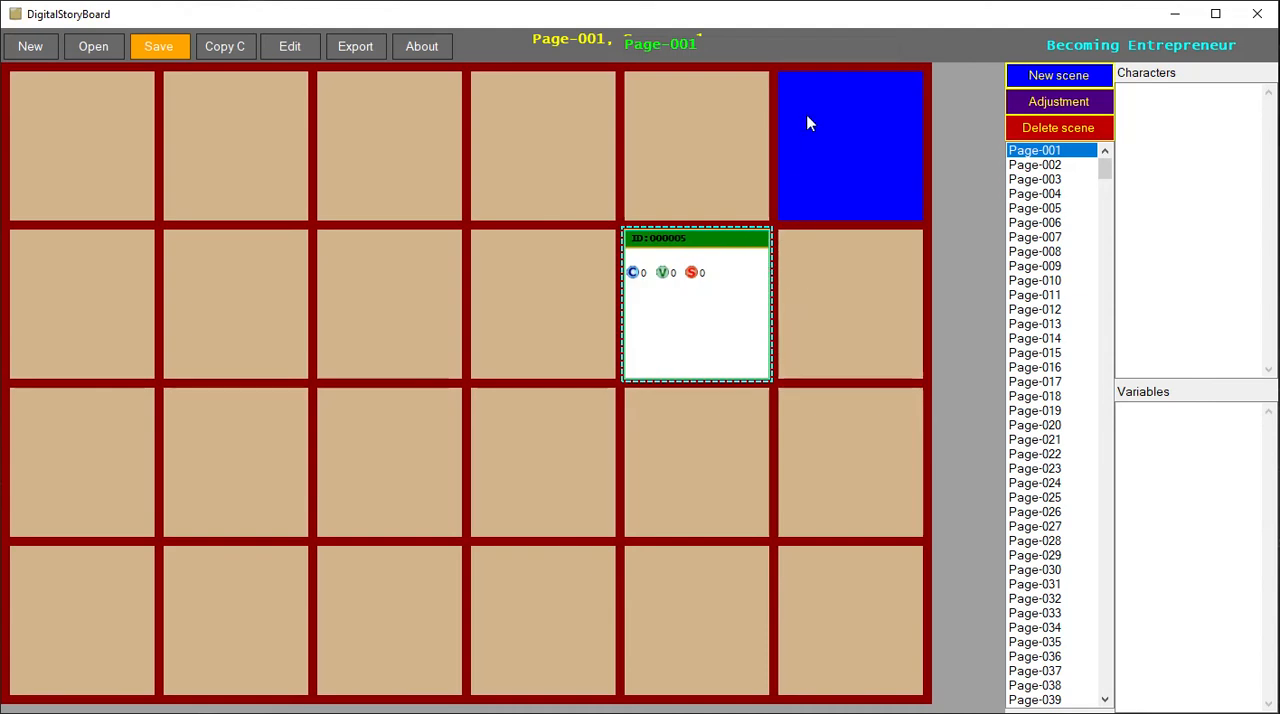
left_click_drag(717, 266, 281, 196)
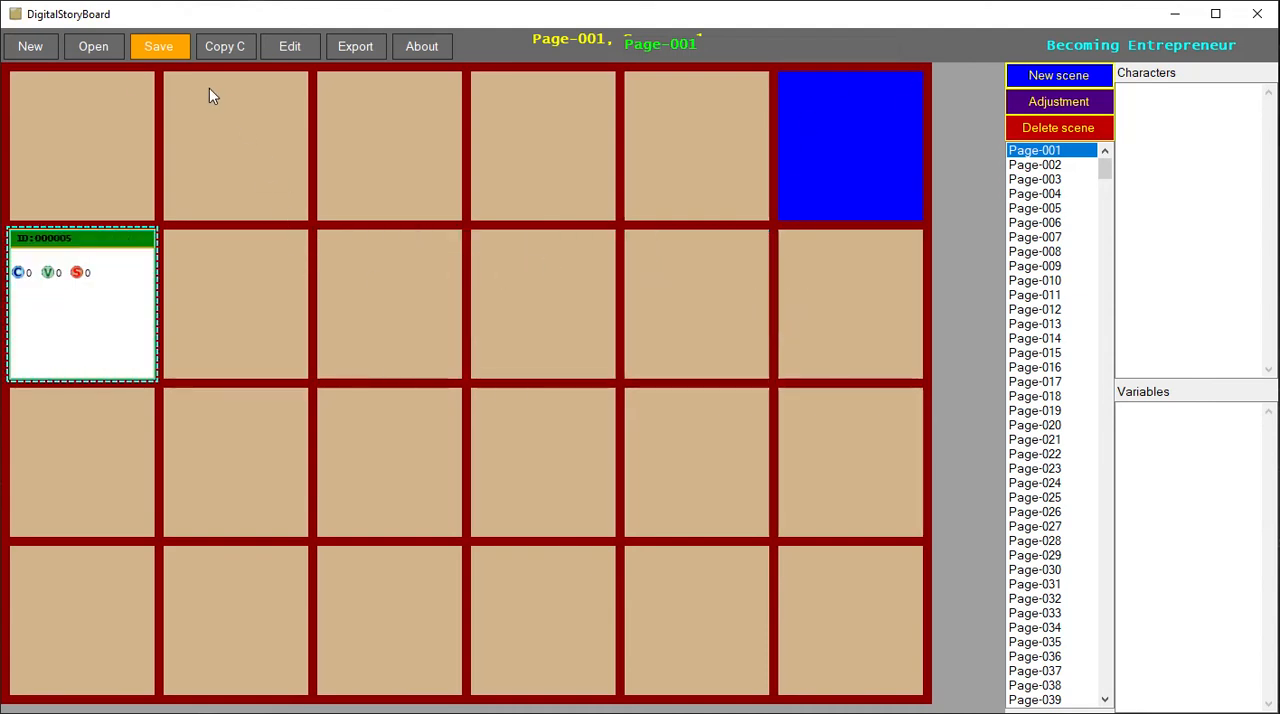
left_click_drag(117, 323, 113, 180)
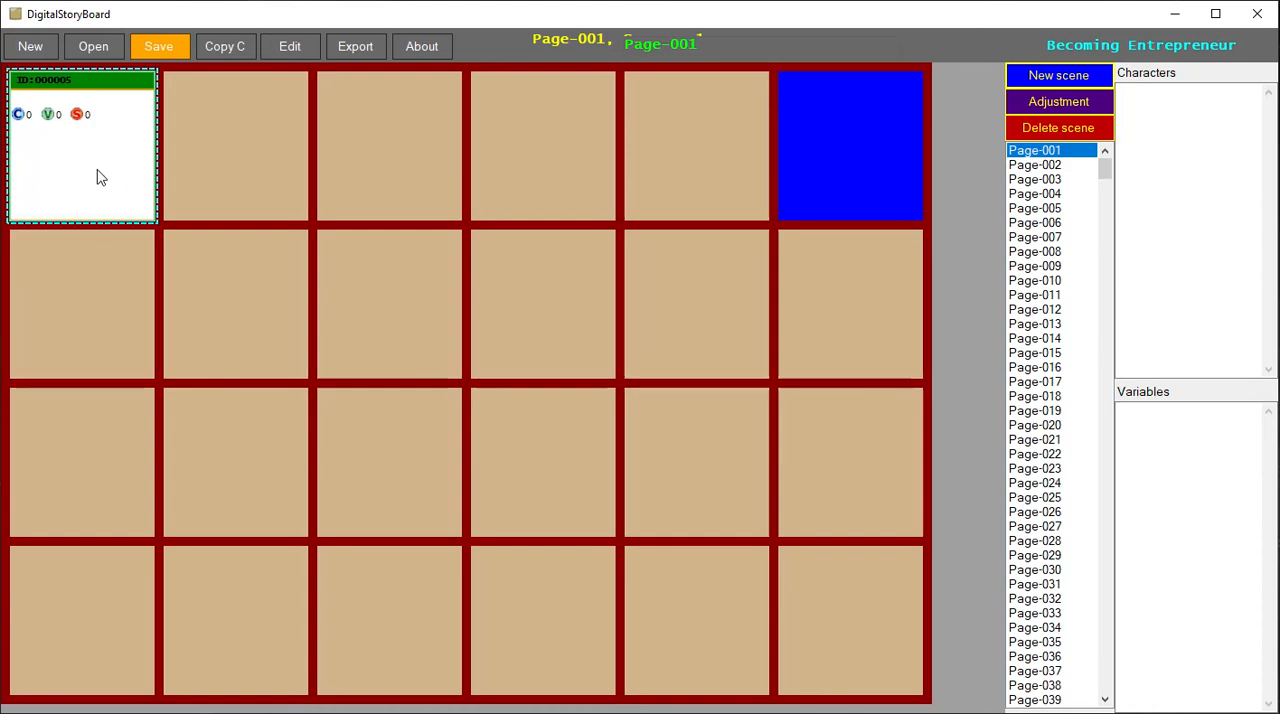
- Open the new scene's details, name it Introduction and set its importance to Mild
double_click(97, 177)
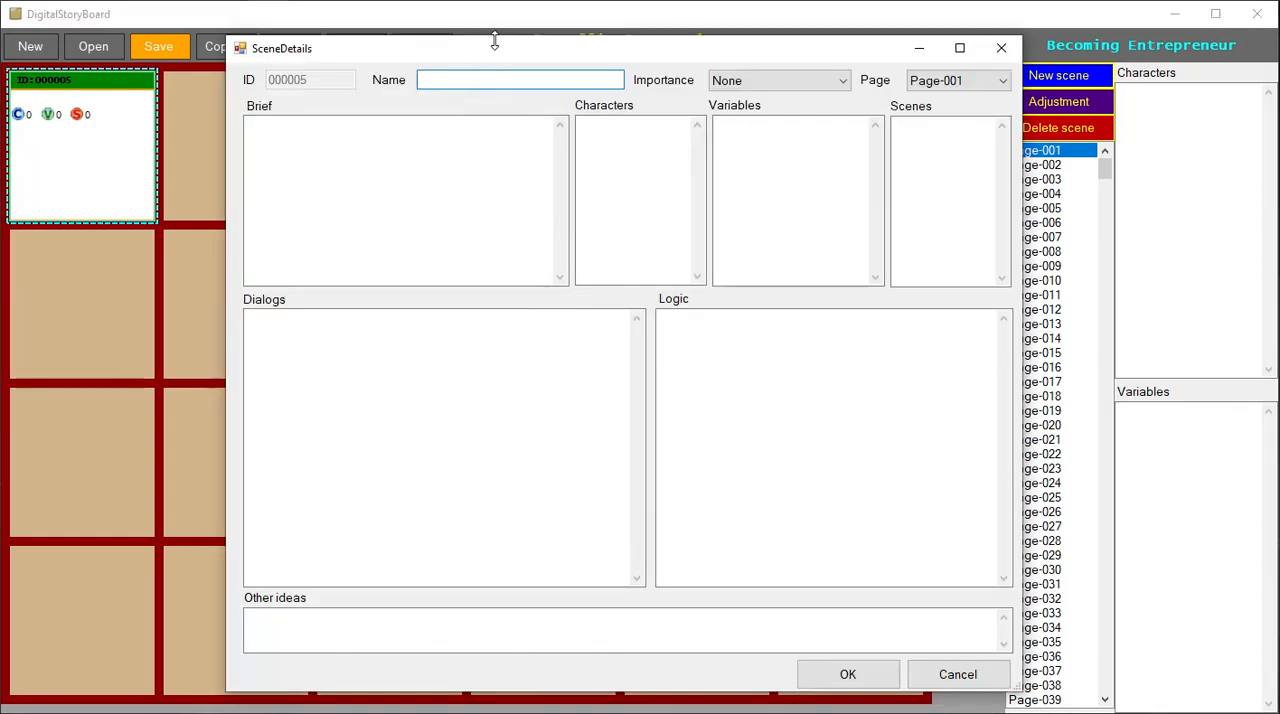
left_click_drag(500, 50, 589, 35)
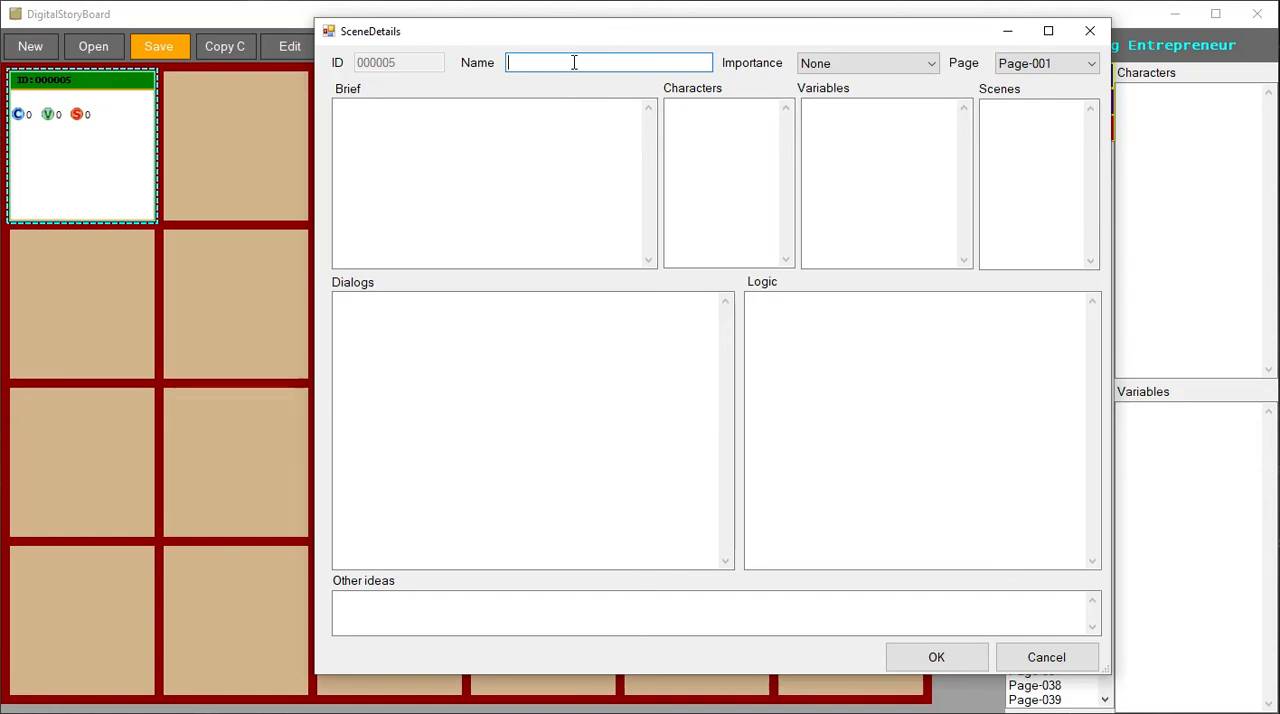
type("duction")
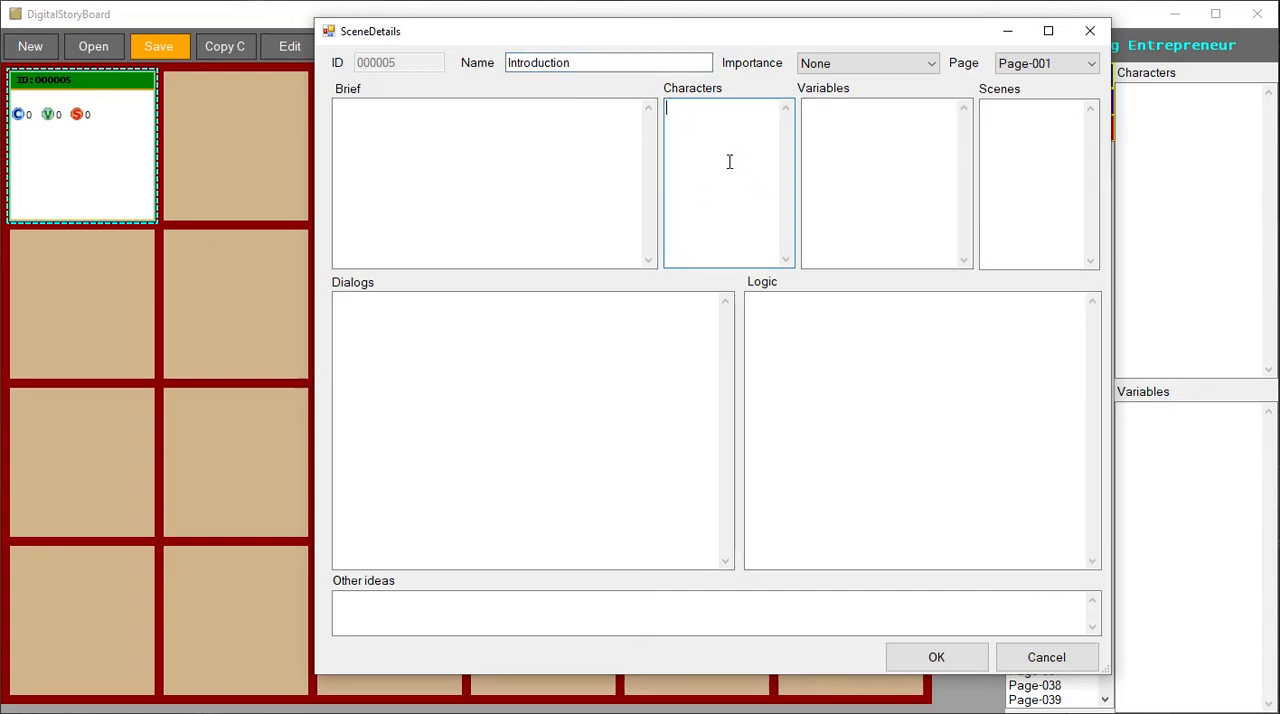
left_click(911, 70)
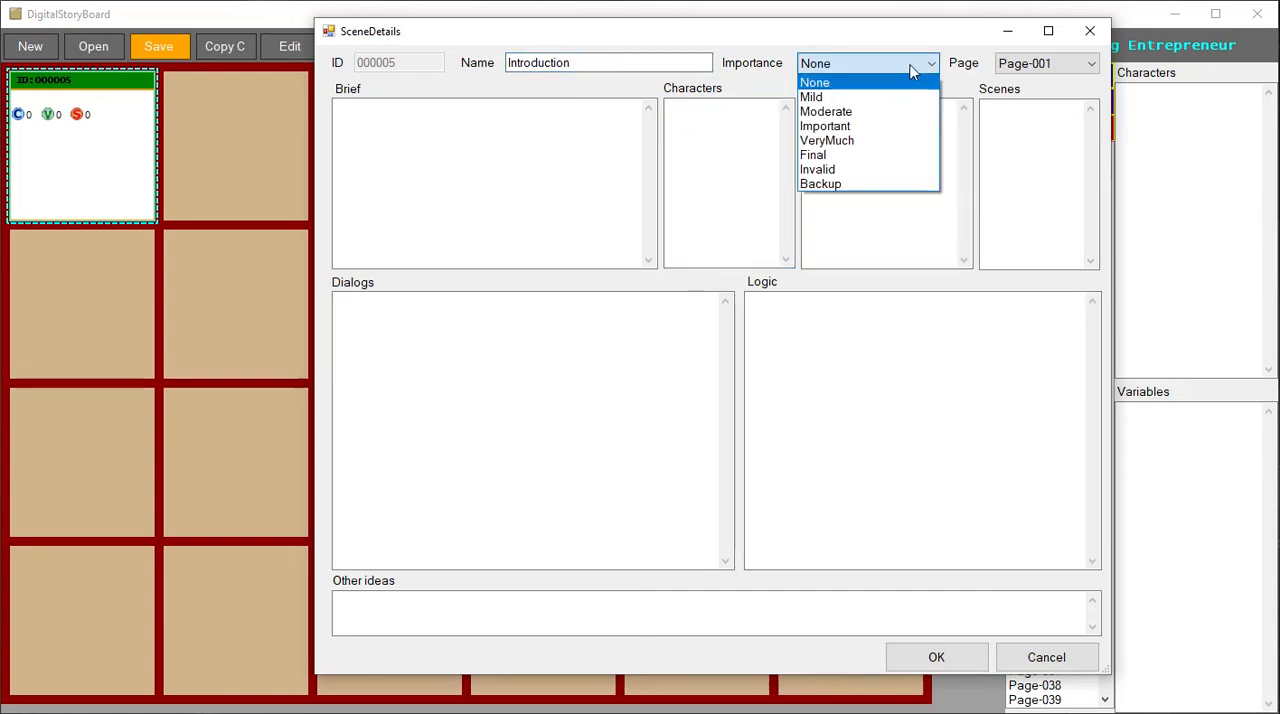
left_click(885, 97)
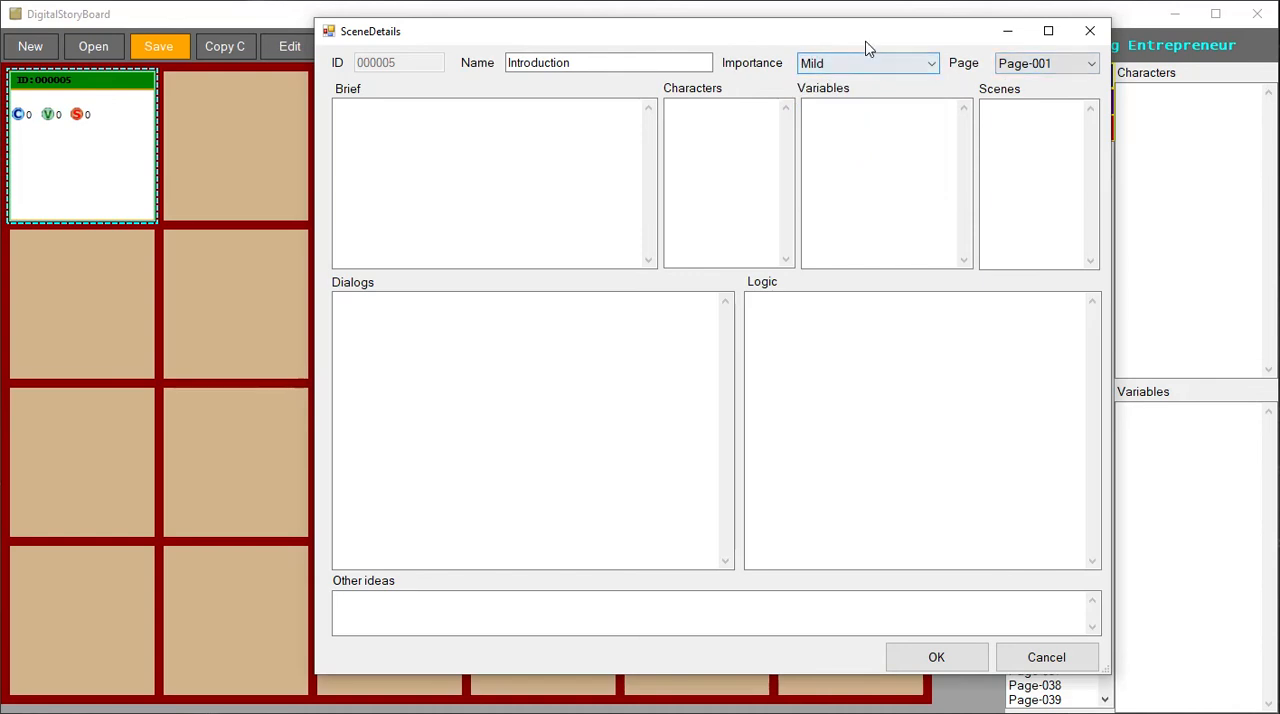
- Review the Introduction scene's page list and its Brief, Characters, Variables, Scenes, Dialogs and Logic fields
left_click_drag(868, 40, 909, 18)
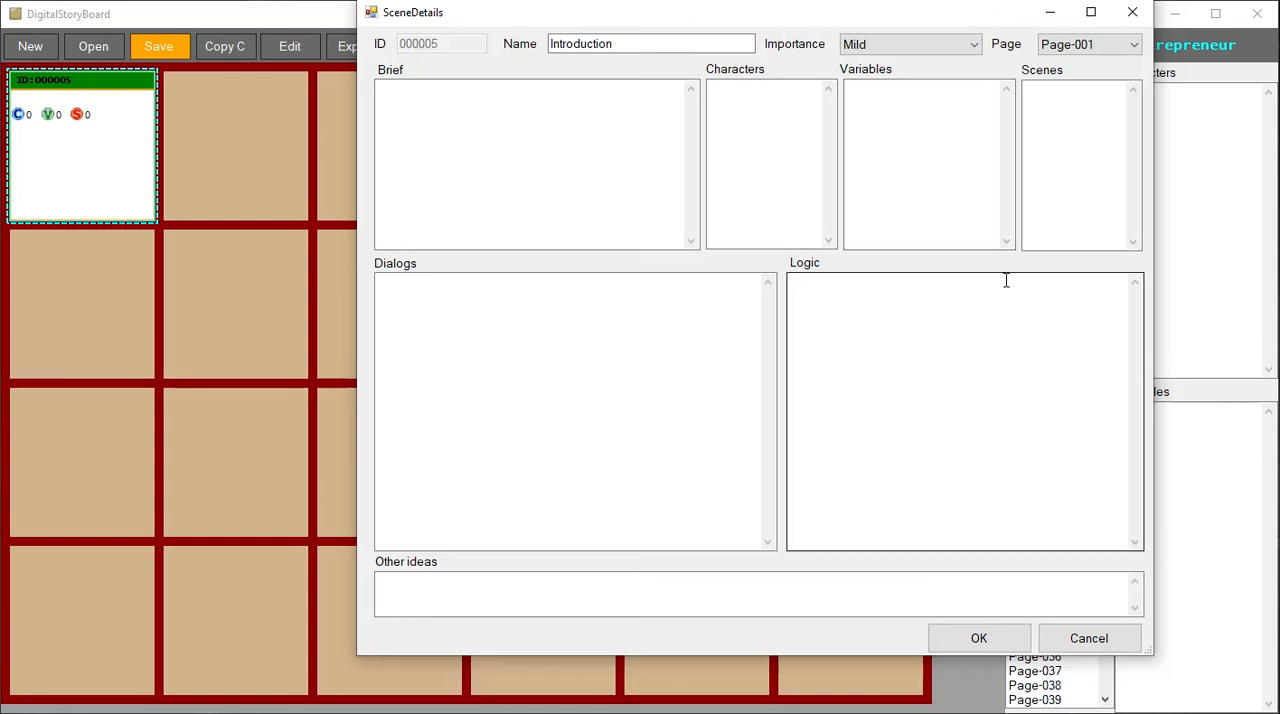
left_click(1078, 46)
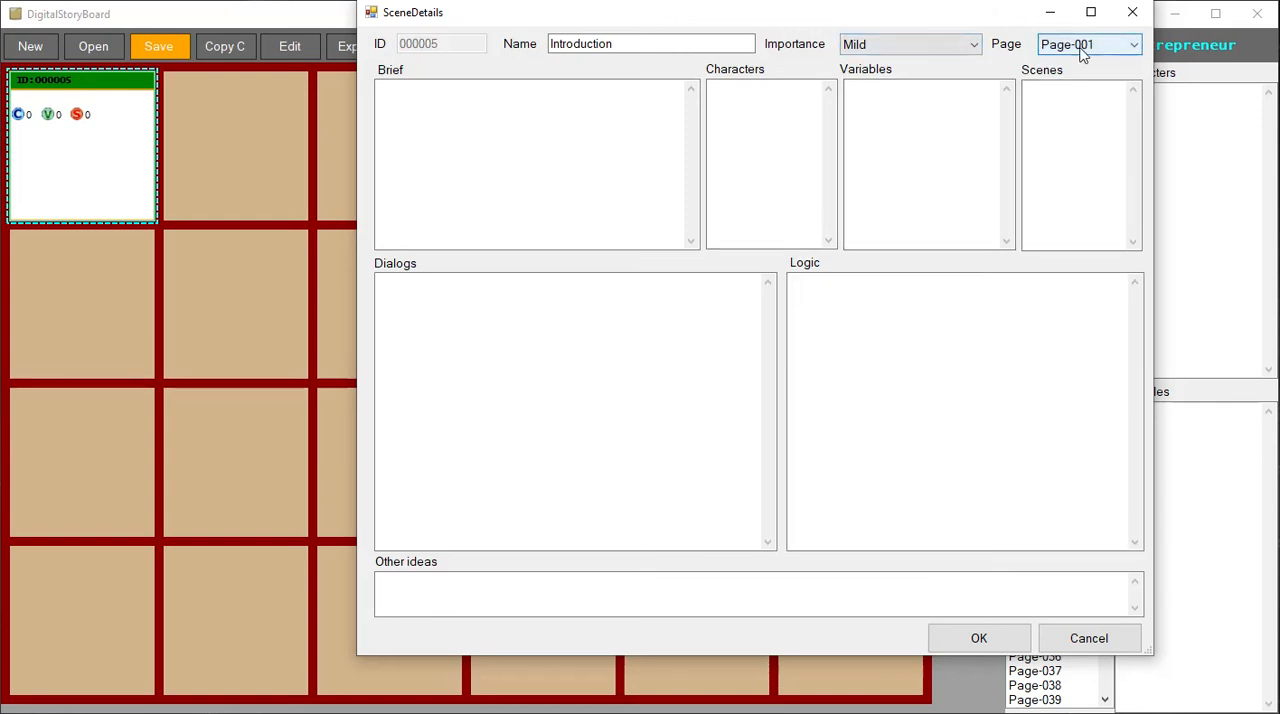
left_click_drag(1133, 88, 1106, 500)
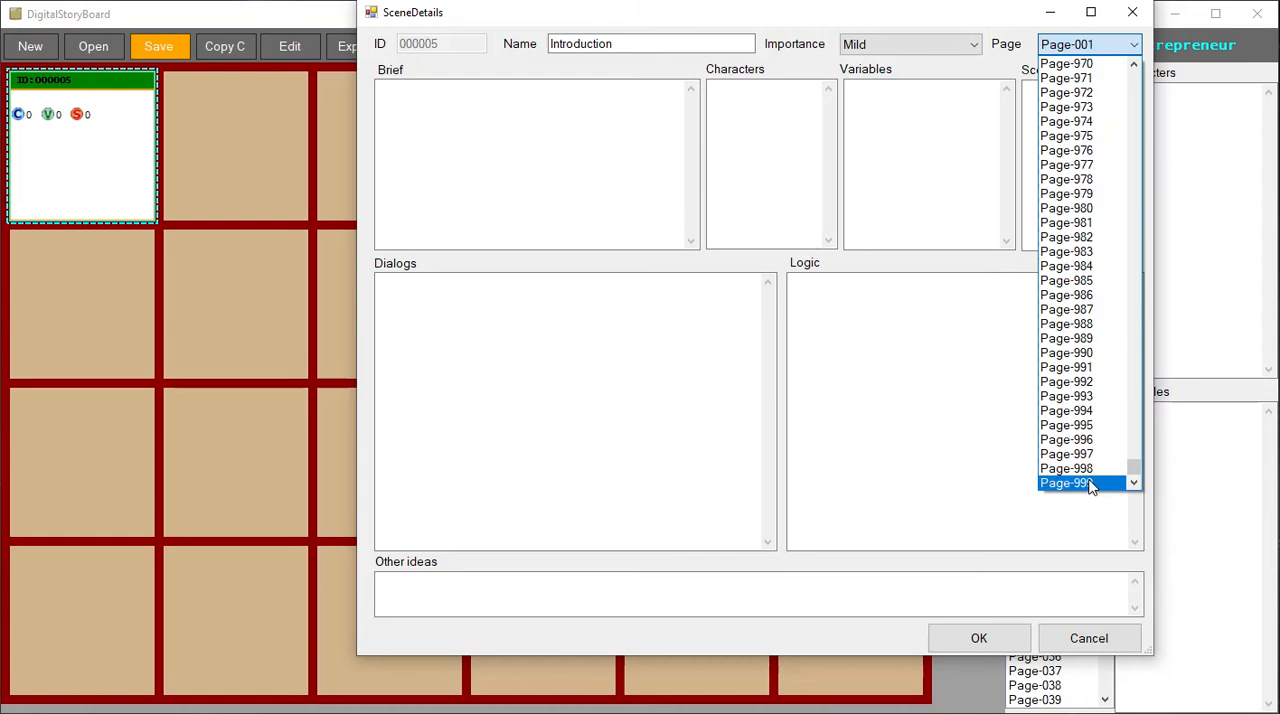
left_click_drag(1136, 483, 1134, 78)
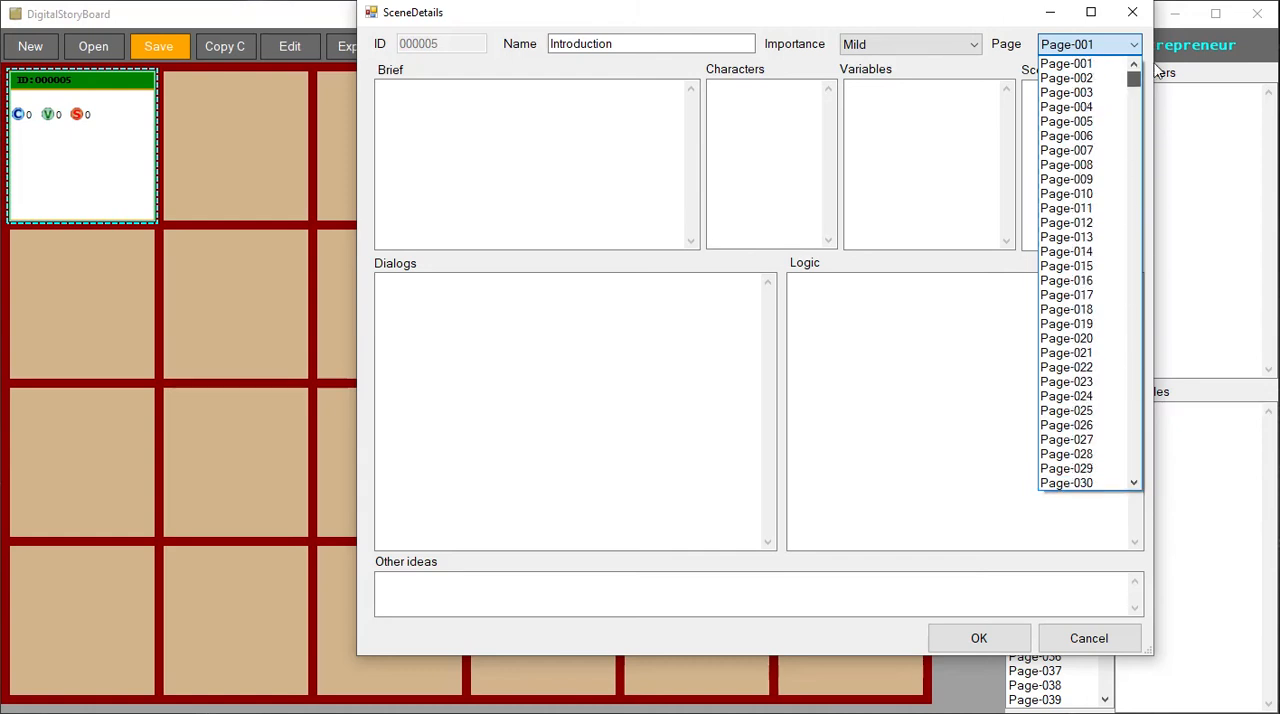
left_click(903, 591)
left_click(438, 113)
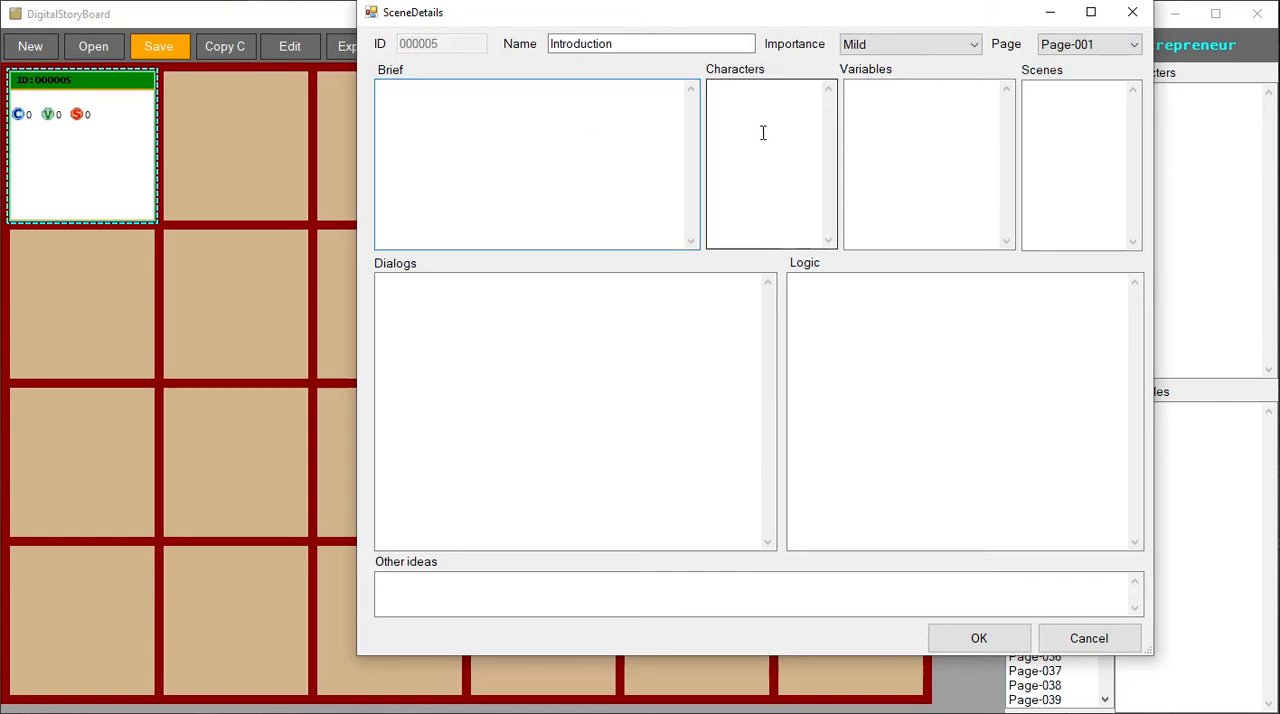
left_click(745, 107)
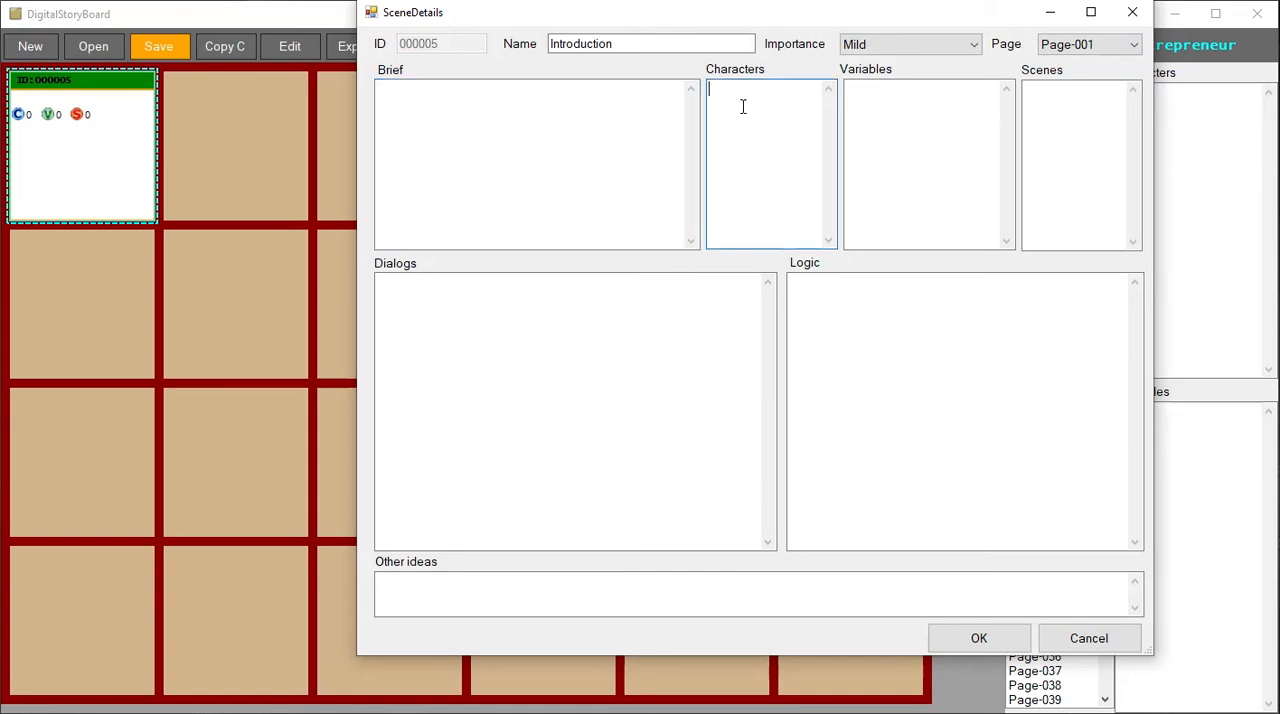
left_click(886, 125)
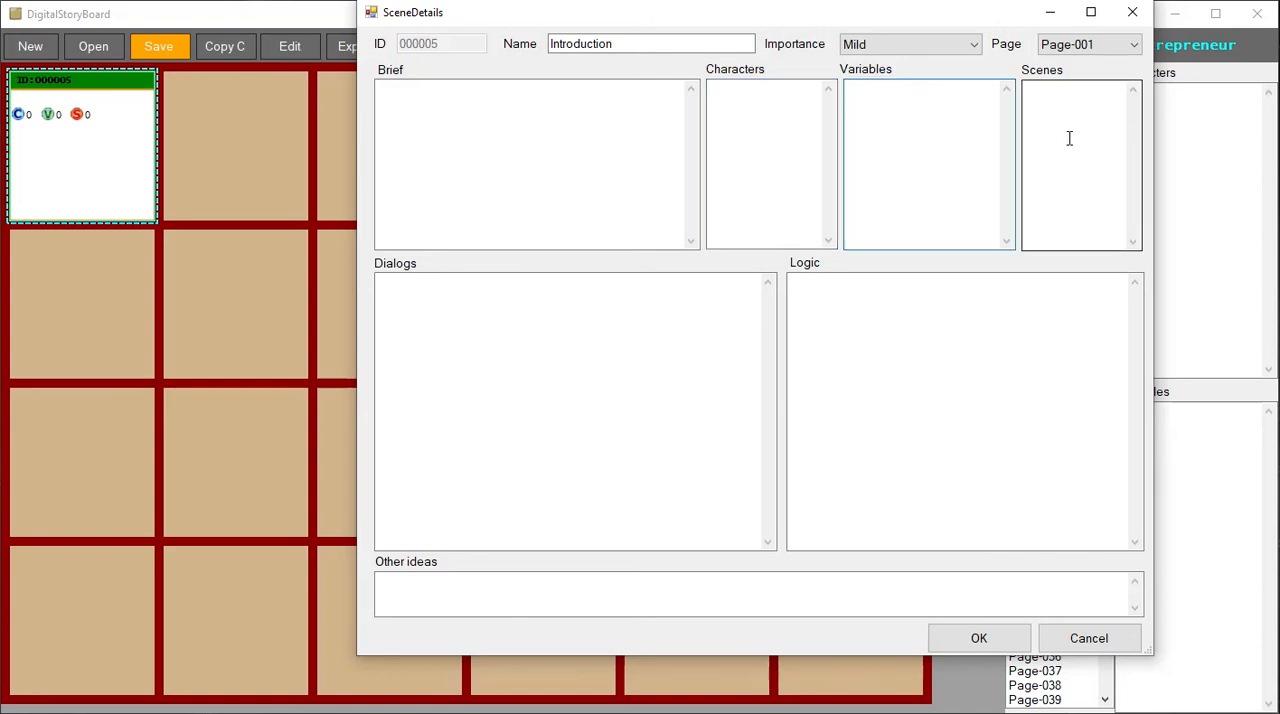
left_click(1065, 106)
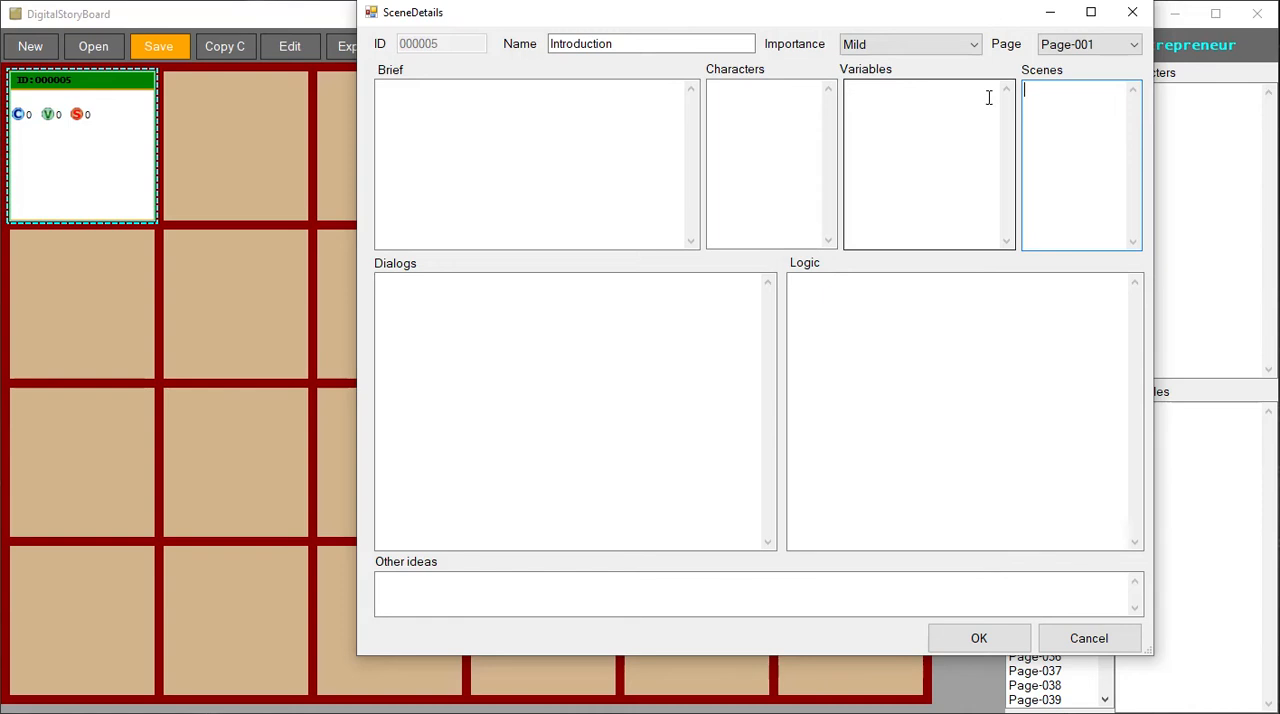
left_click_drag(954, 22, 981, 47)
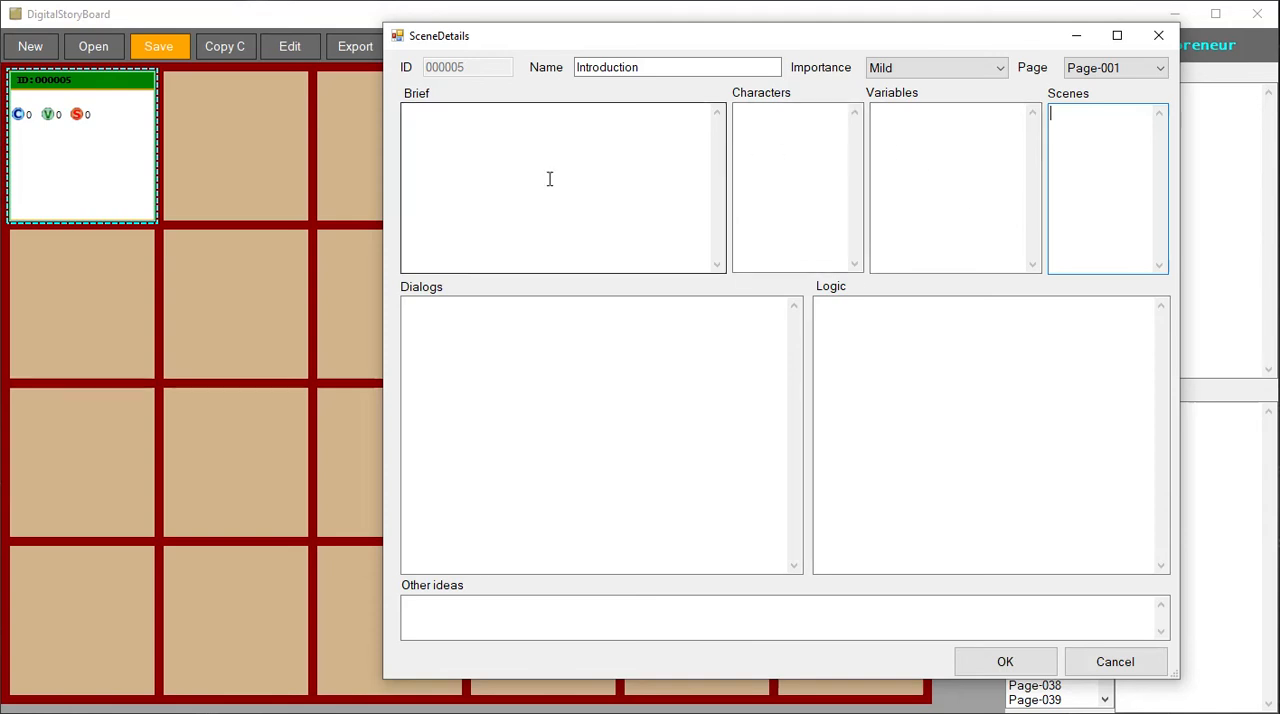
left_click_drag(1022, 40, 1048, 41)
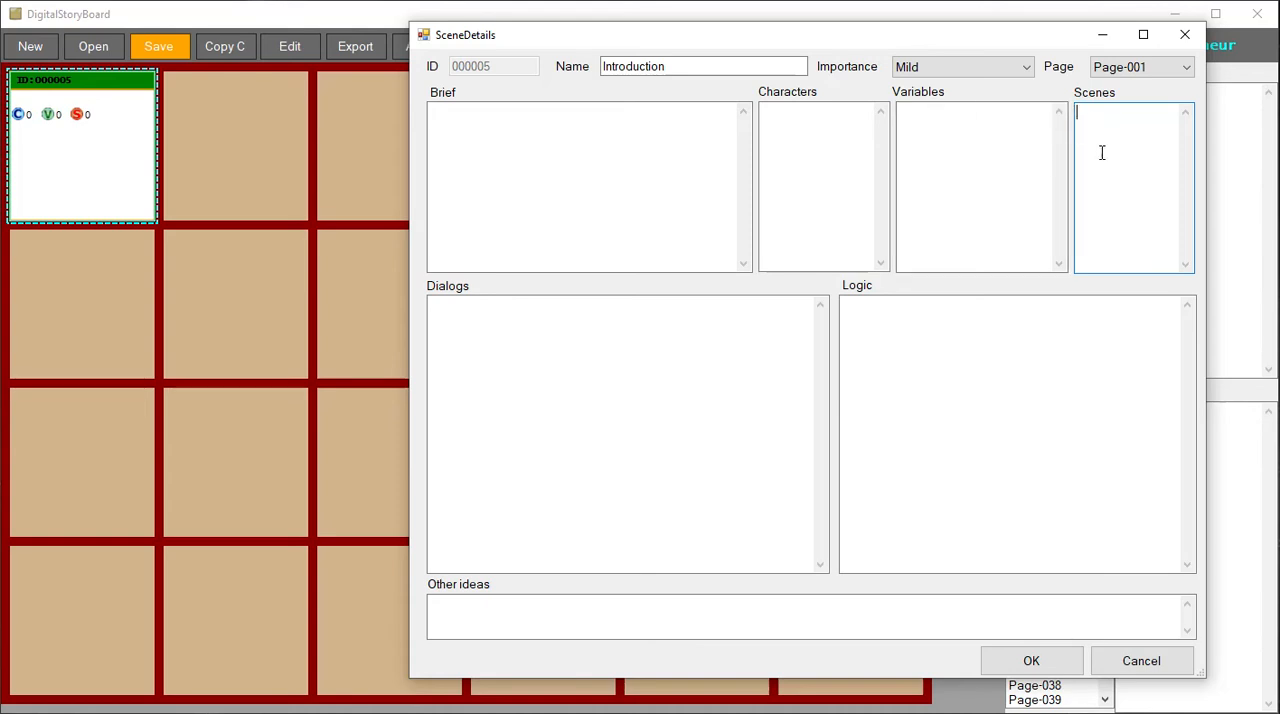
left_click(545, 350)
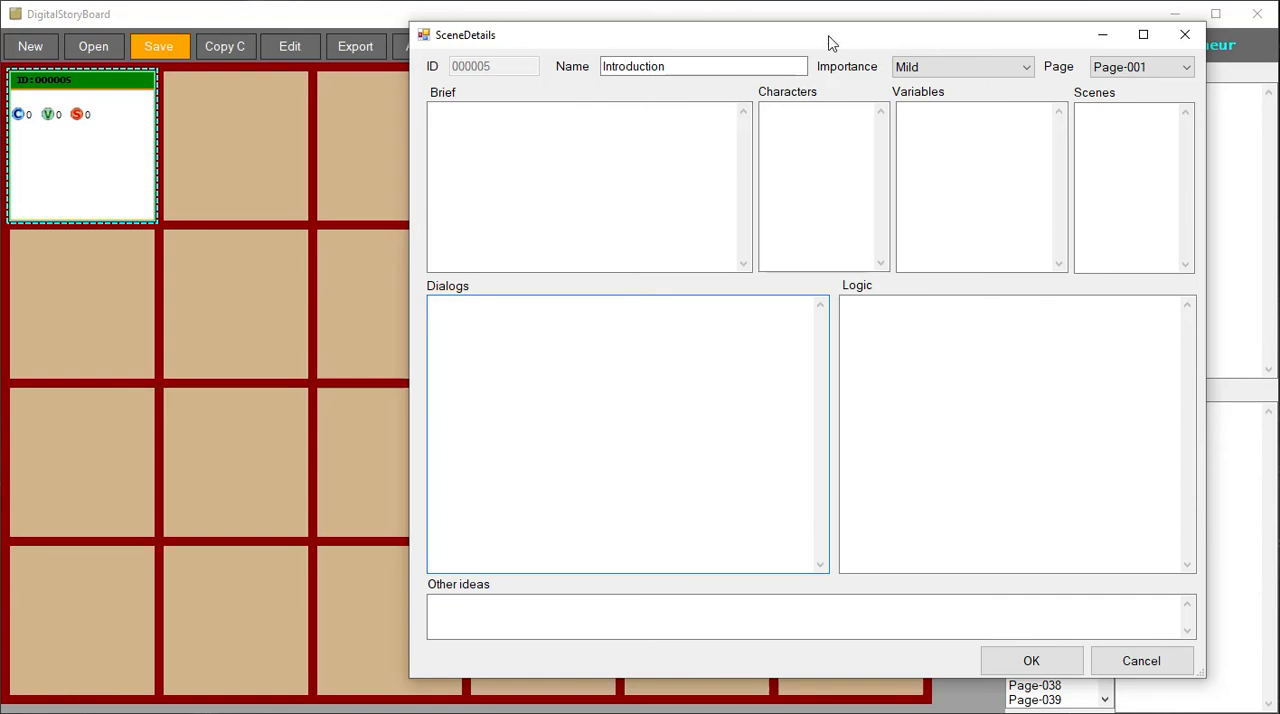
left_click_drag(829, 40, 892, 86)
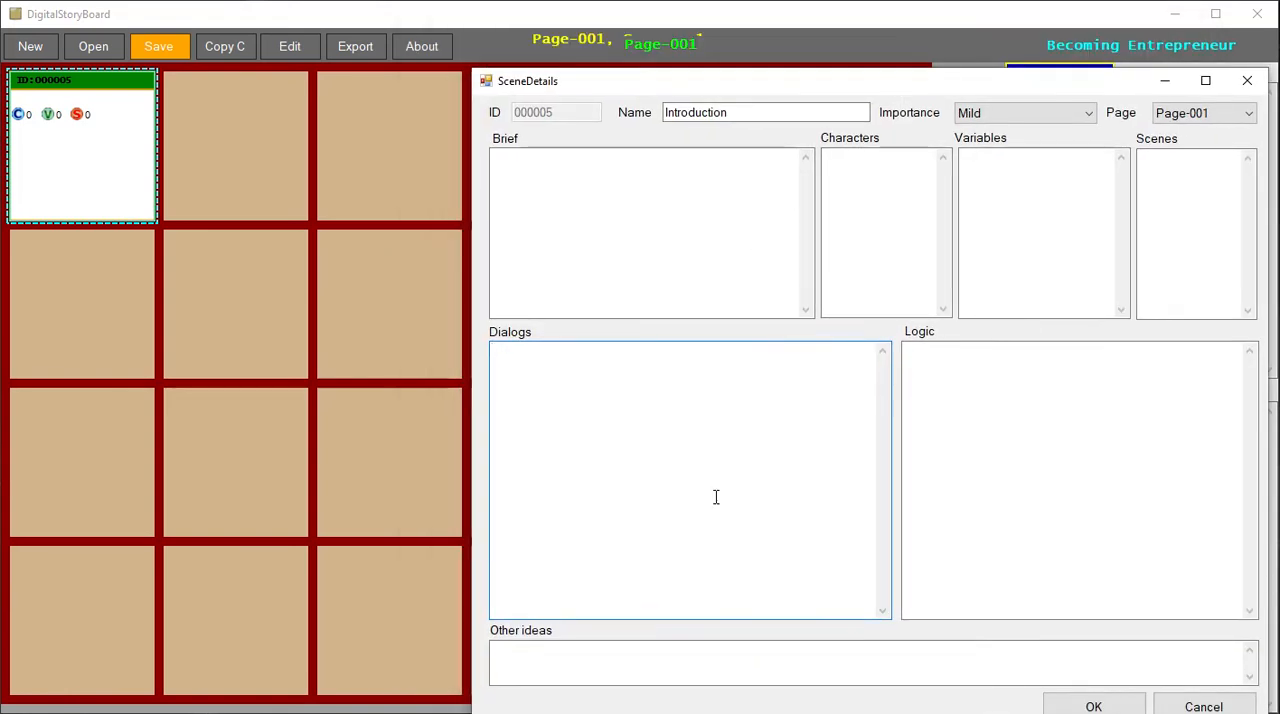
left_click(971, 400)
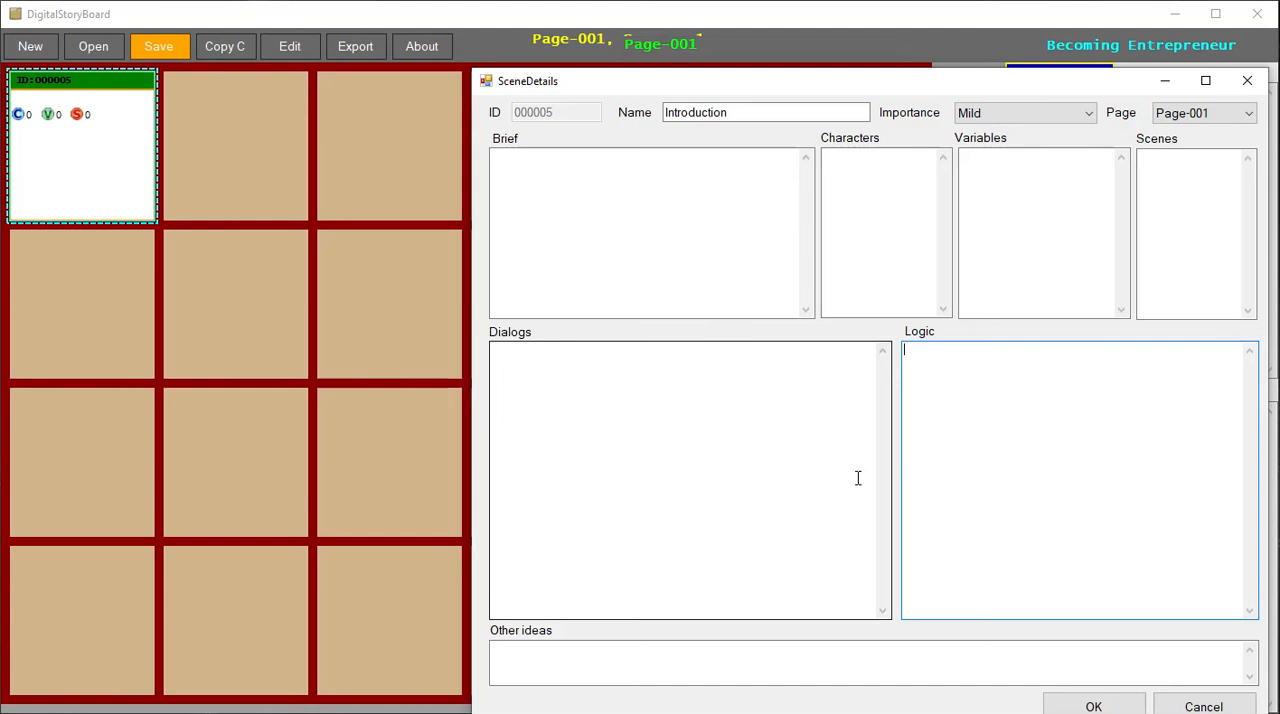
- Accept the Introduction scene's details and add a second scene to Page-001
left_click(1122, 709)
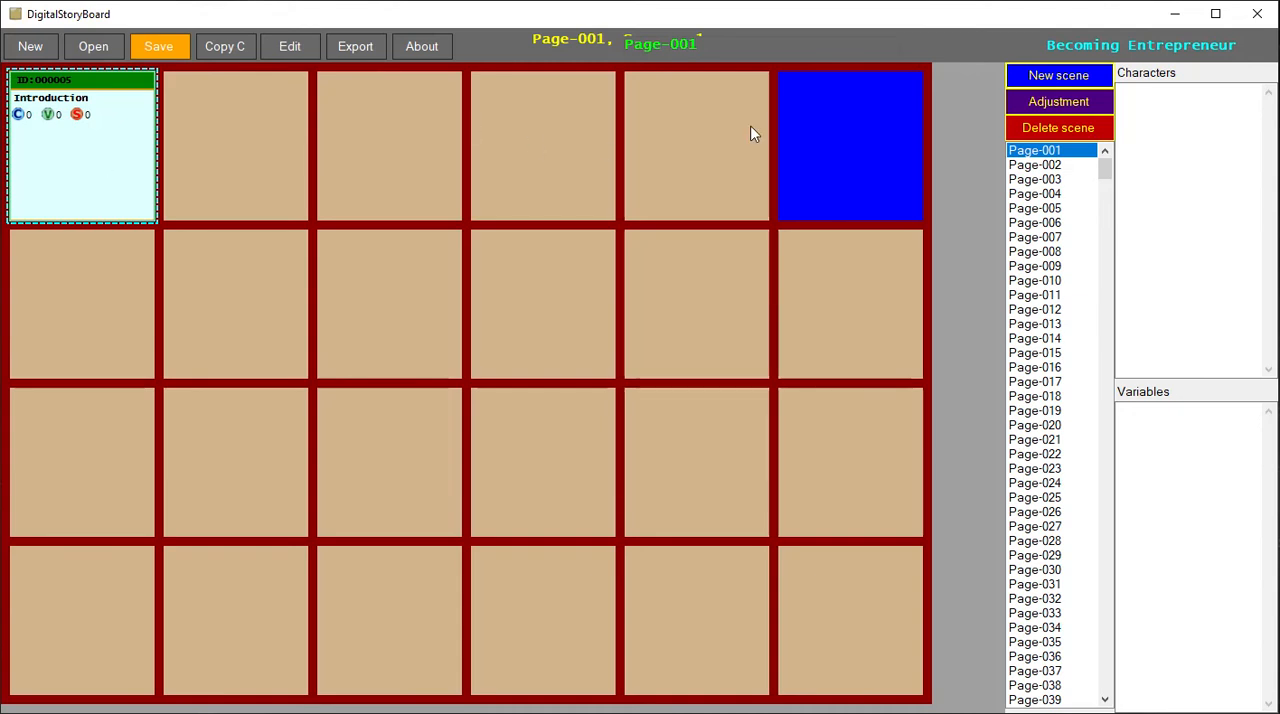
left_click(1057, 77)
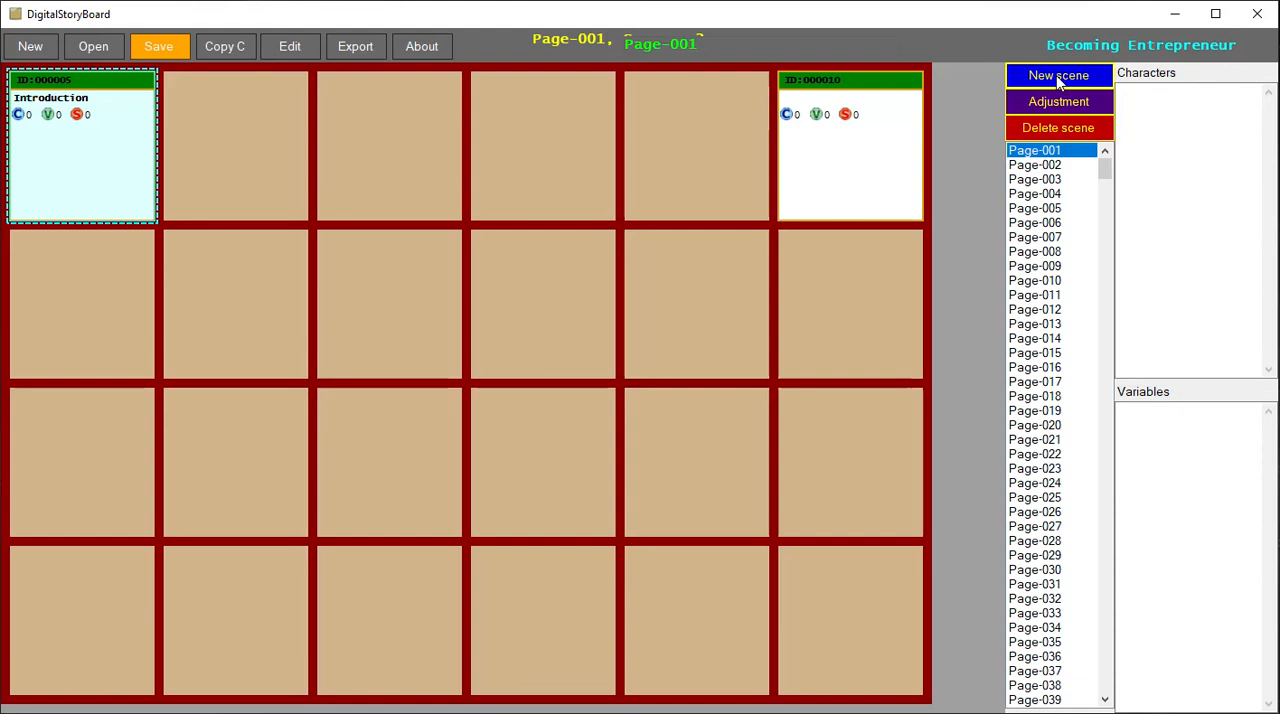
- Name the second scene Tom talks to Father, set its importance to Mild and accept its details
double_click(877, 146)
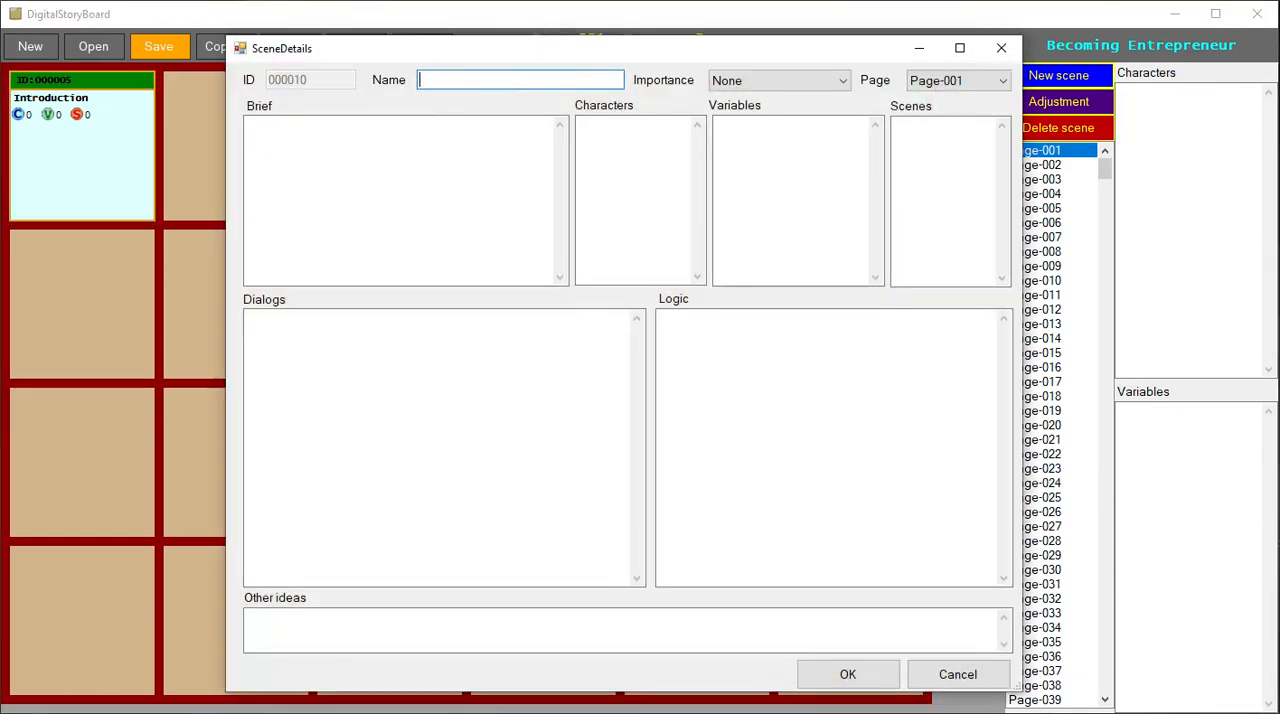
type("m talks to FAther")
key("BackSpace")
type("a")
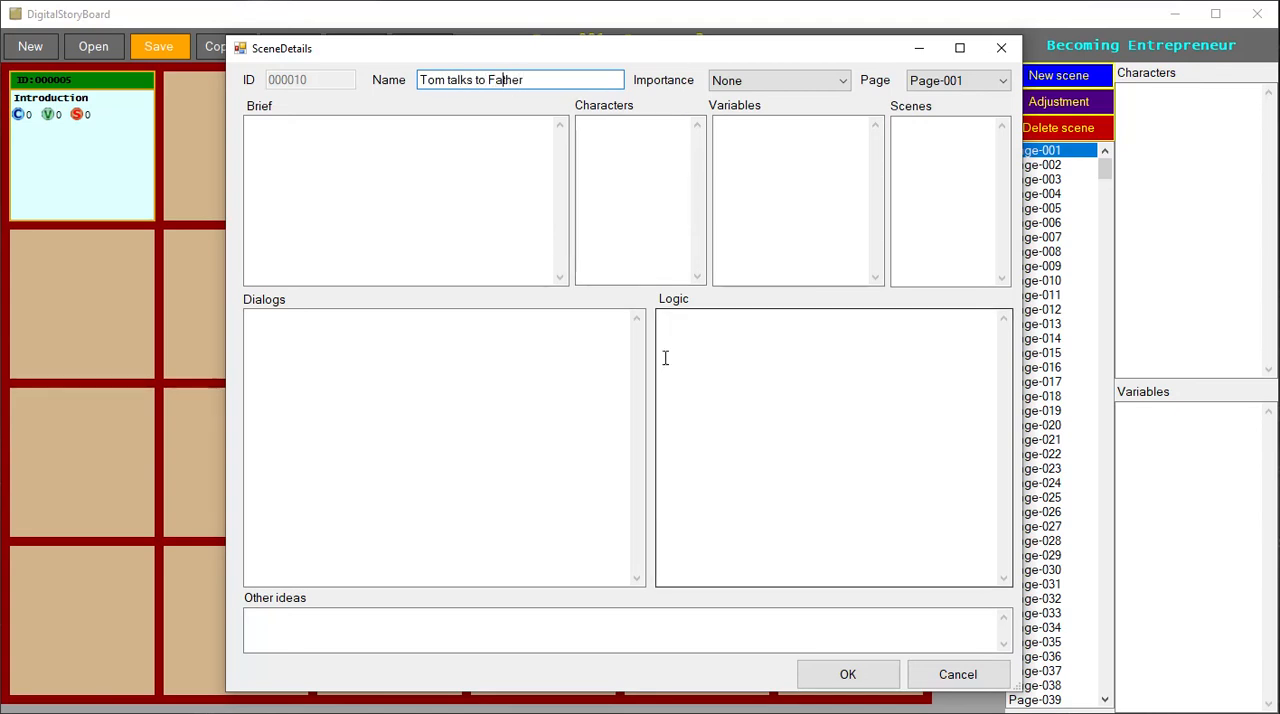
left_click(830, 84)
left_click(768, 114)
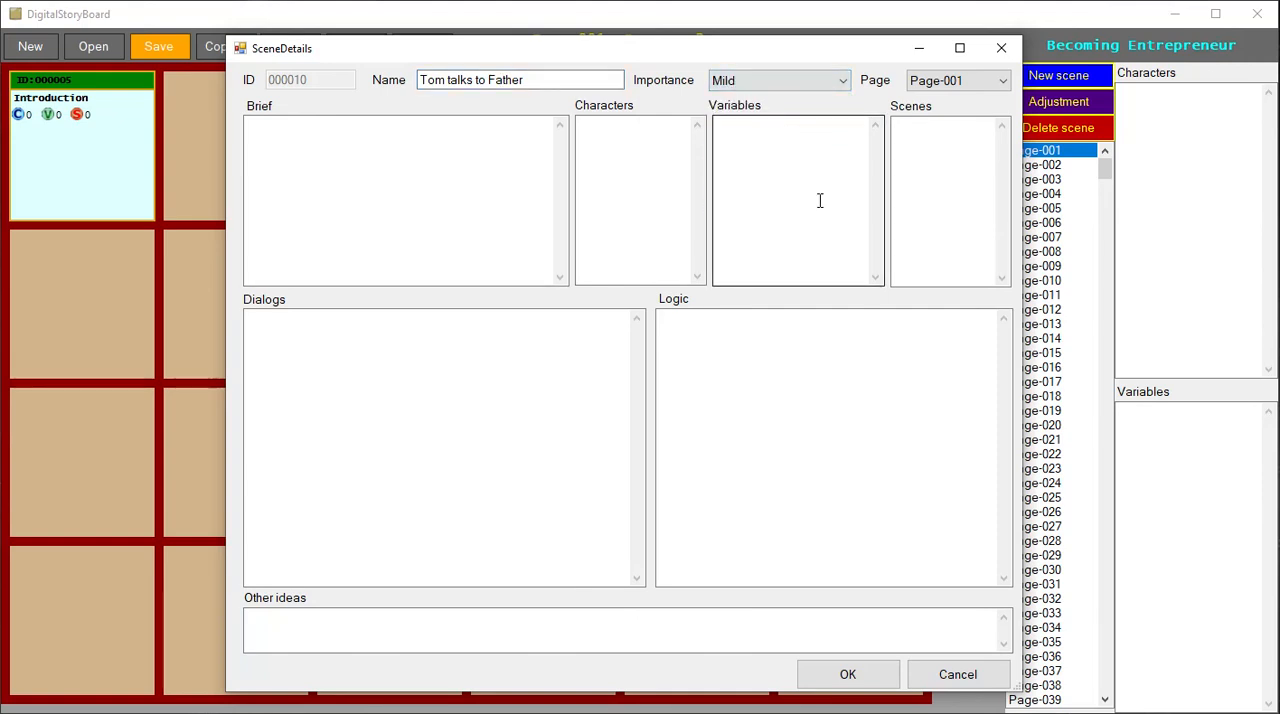
left_click(824, 674)
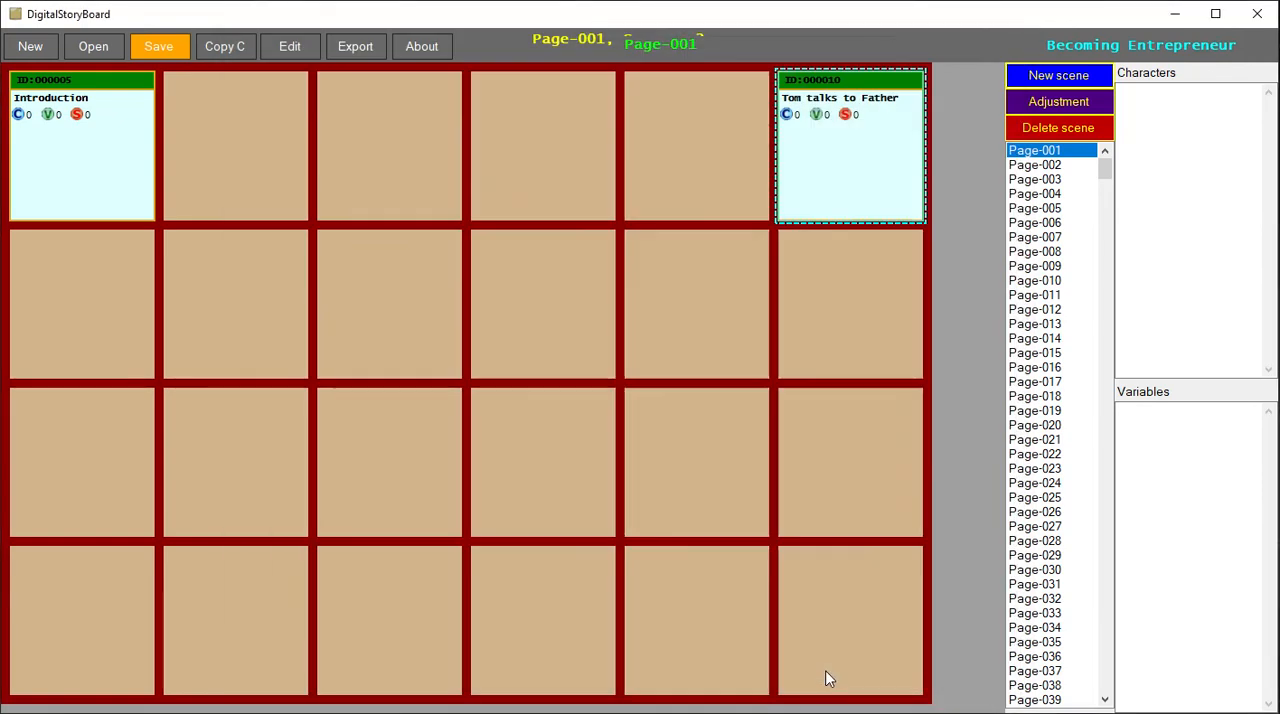
- Move the Tom talks to Father scene into the cell directly beside the Introduction scene
left_click_drag(823, 161, 300, 200)
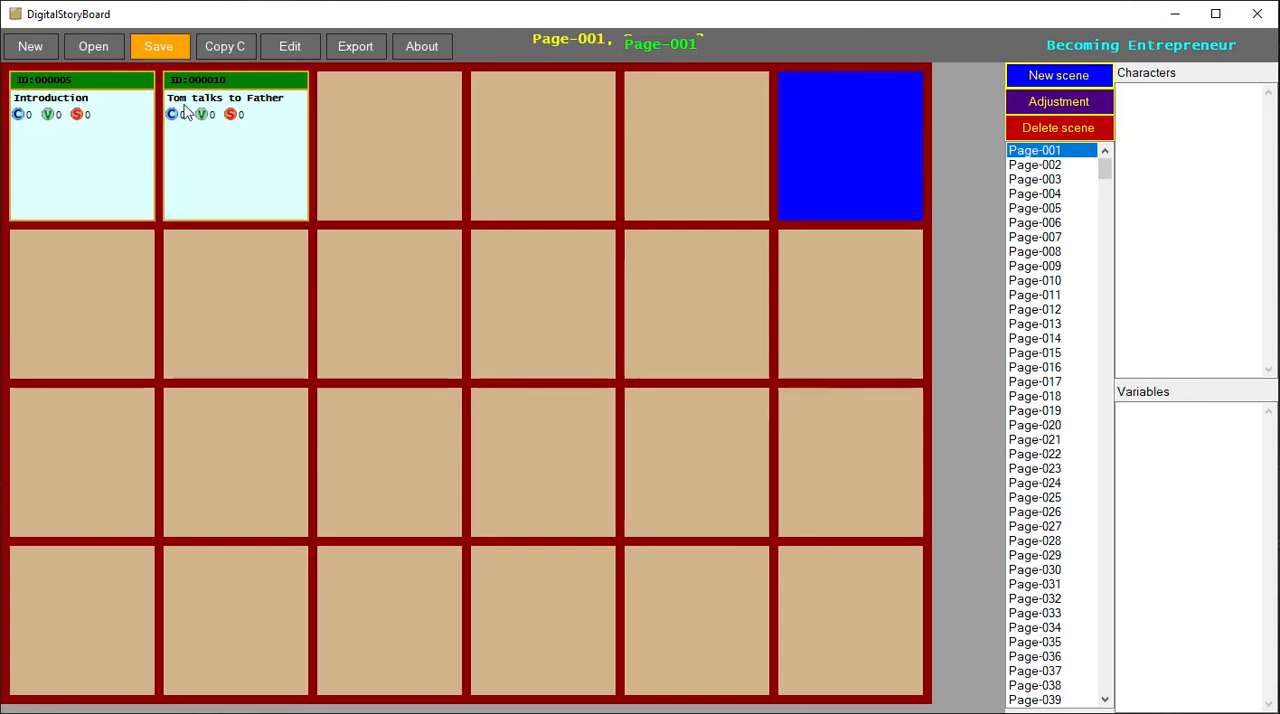
left_click(77, 142)
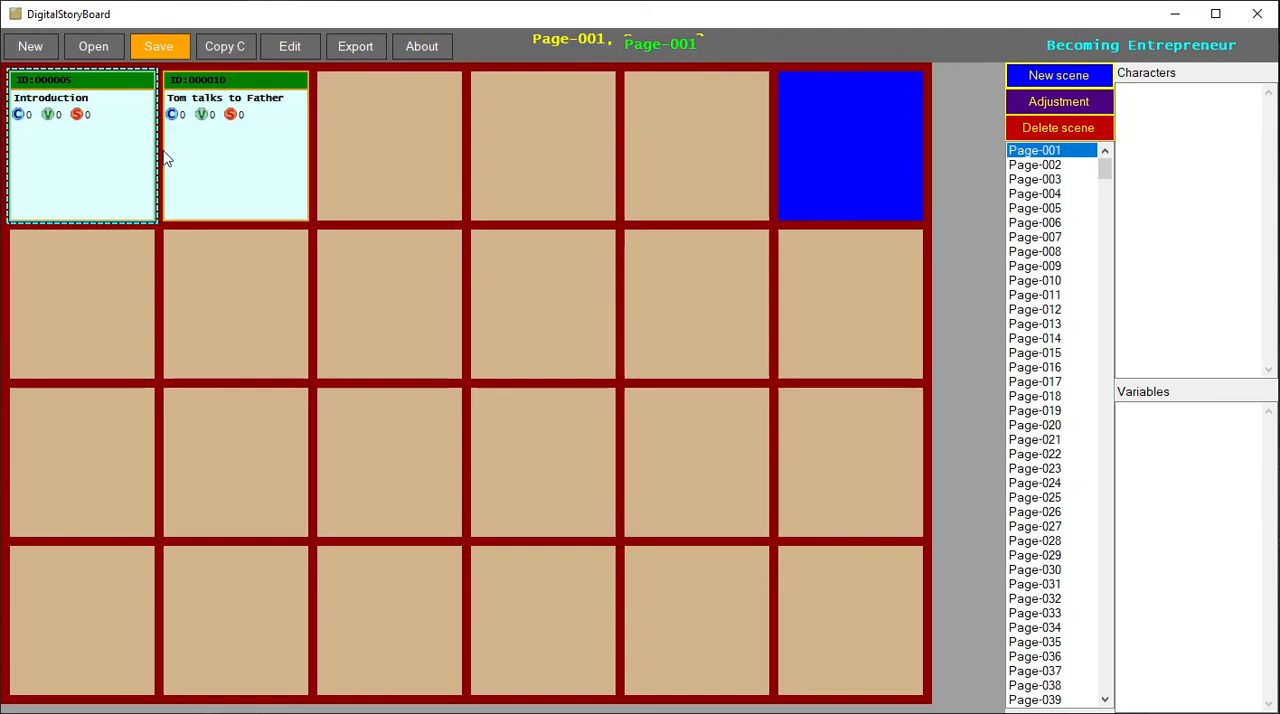
mouse_move(224, 170)
left_mouse_down()
mouse_move(334, 171)
mouse_move(203, 157)
left_mouse_up()
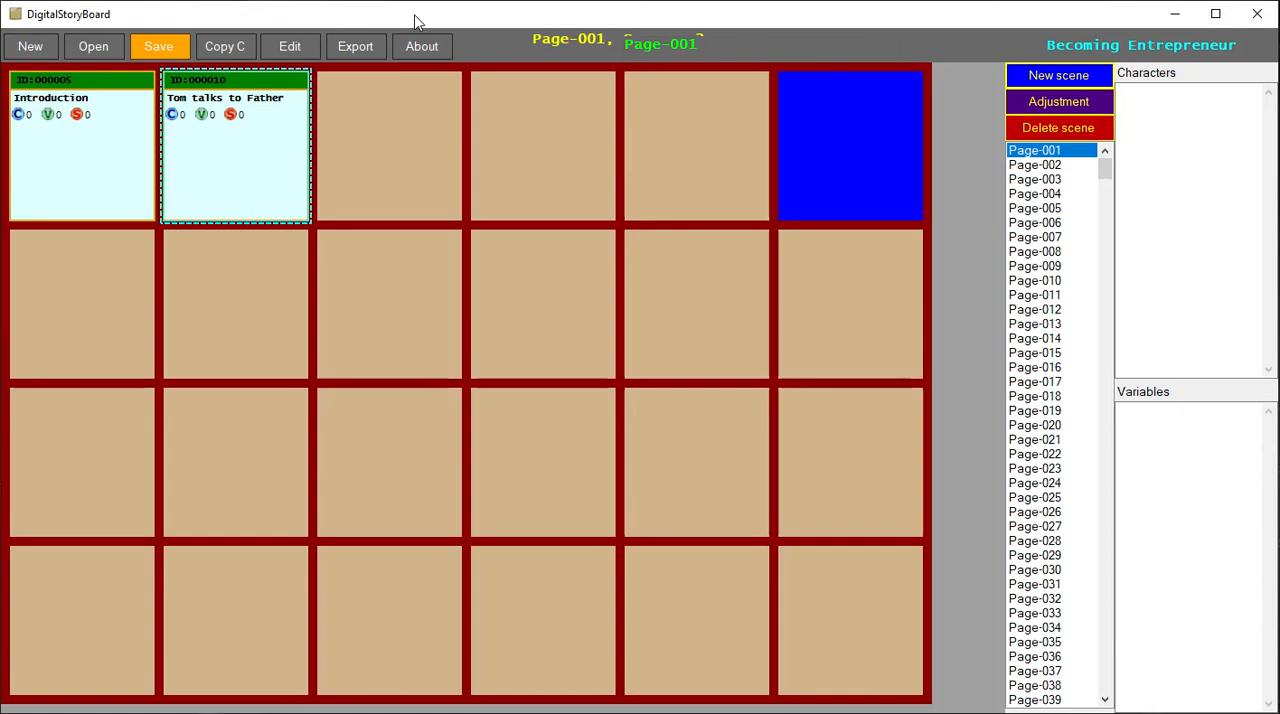
- Open the game details and add the Kathy, Pops and Tom images from Sample images as thumbnails
left_click(290, 52)
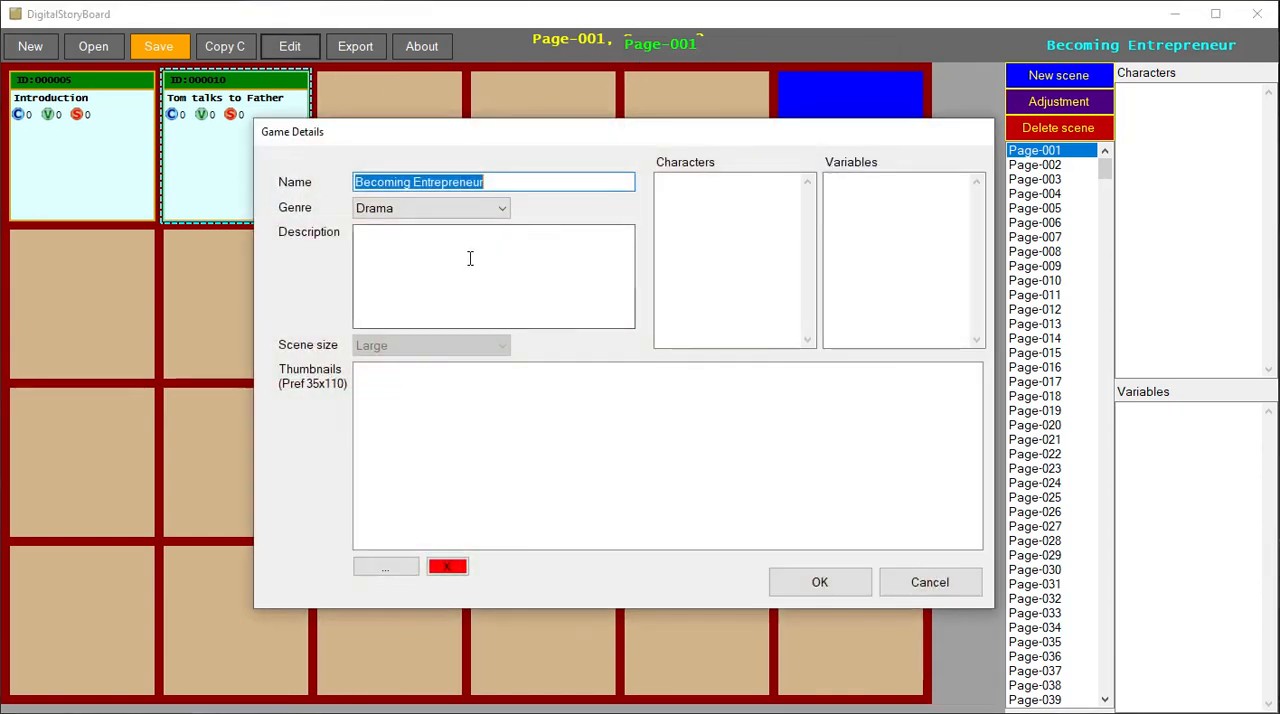
left_click(394, 578)
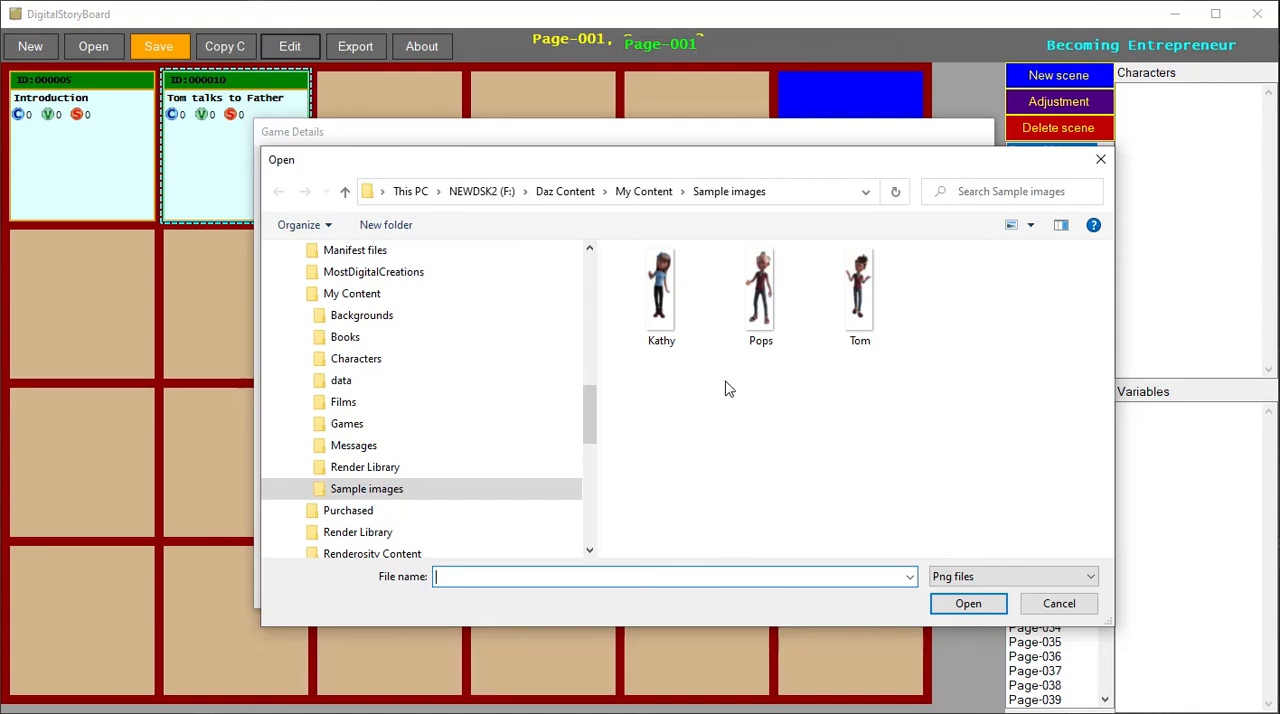
left_click(660, 321)
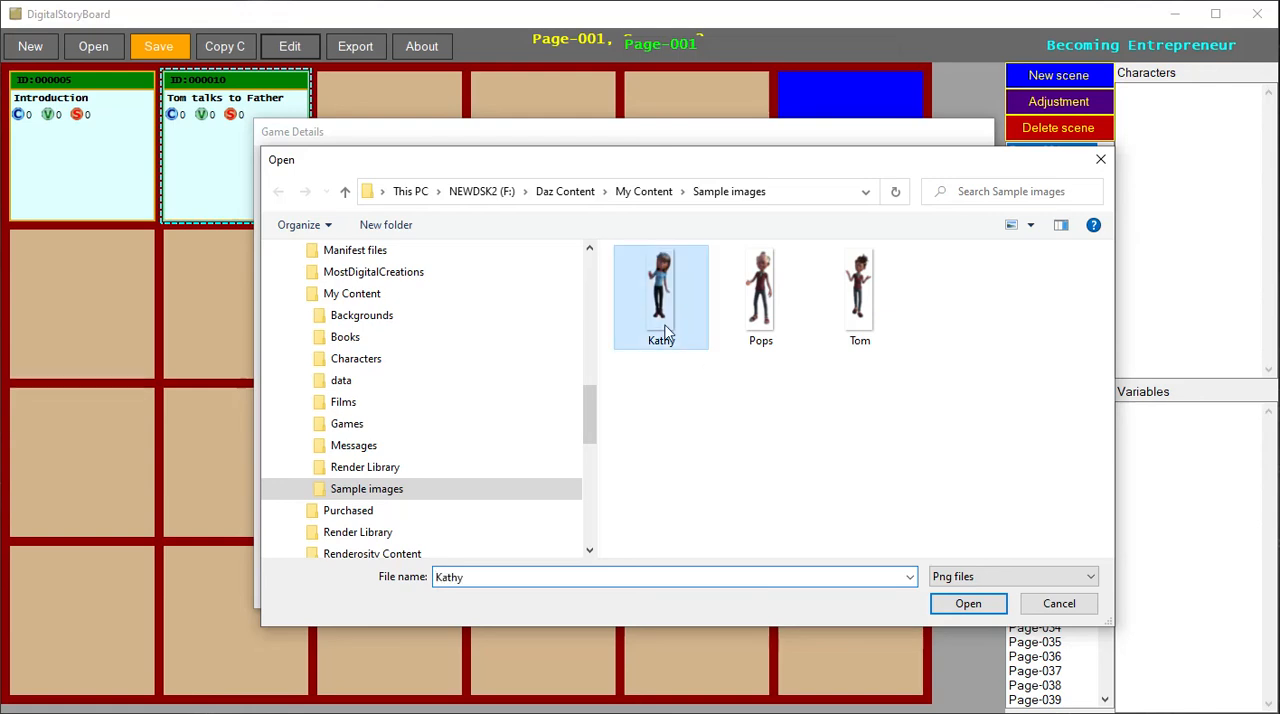
left_click(966, 605)
left_click(392, 568)
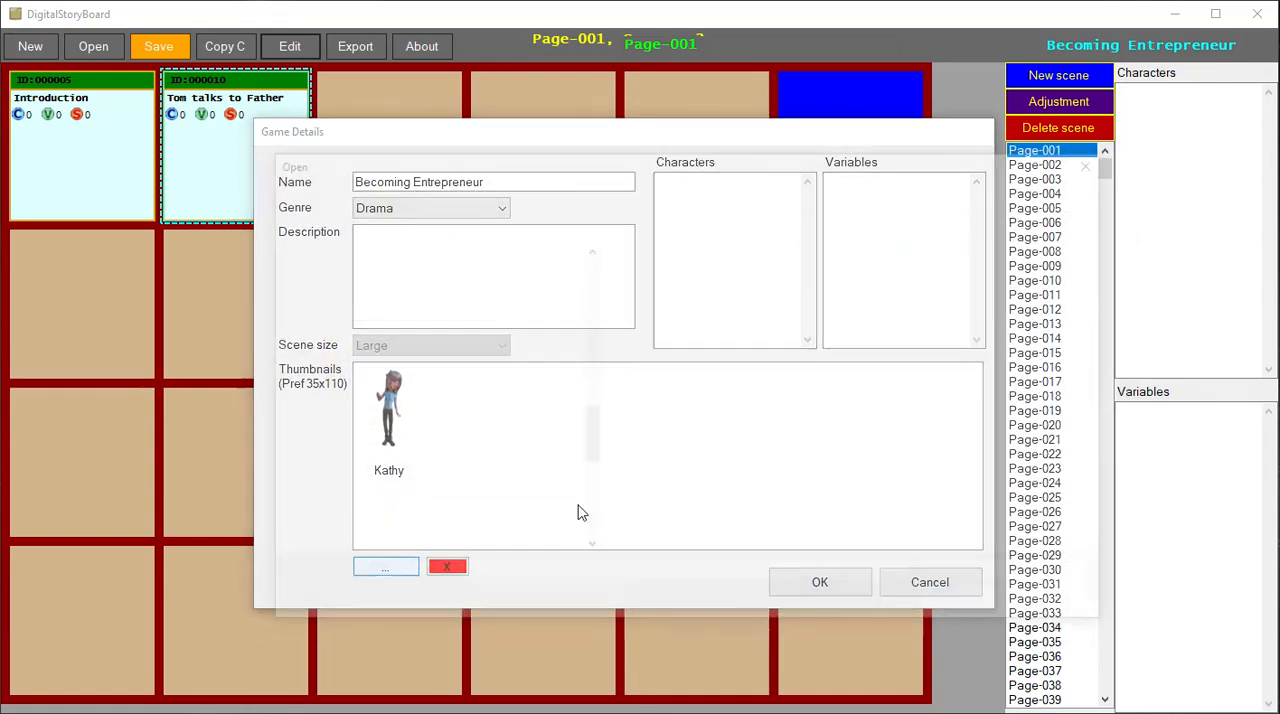
double_click(735, 334)
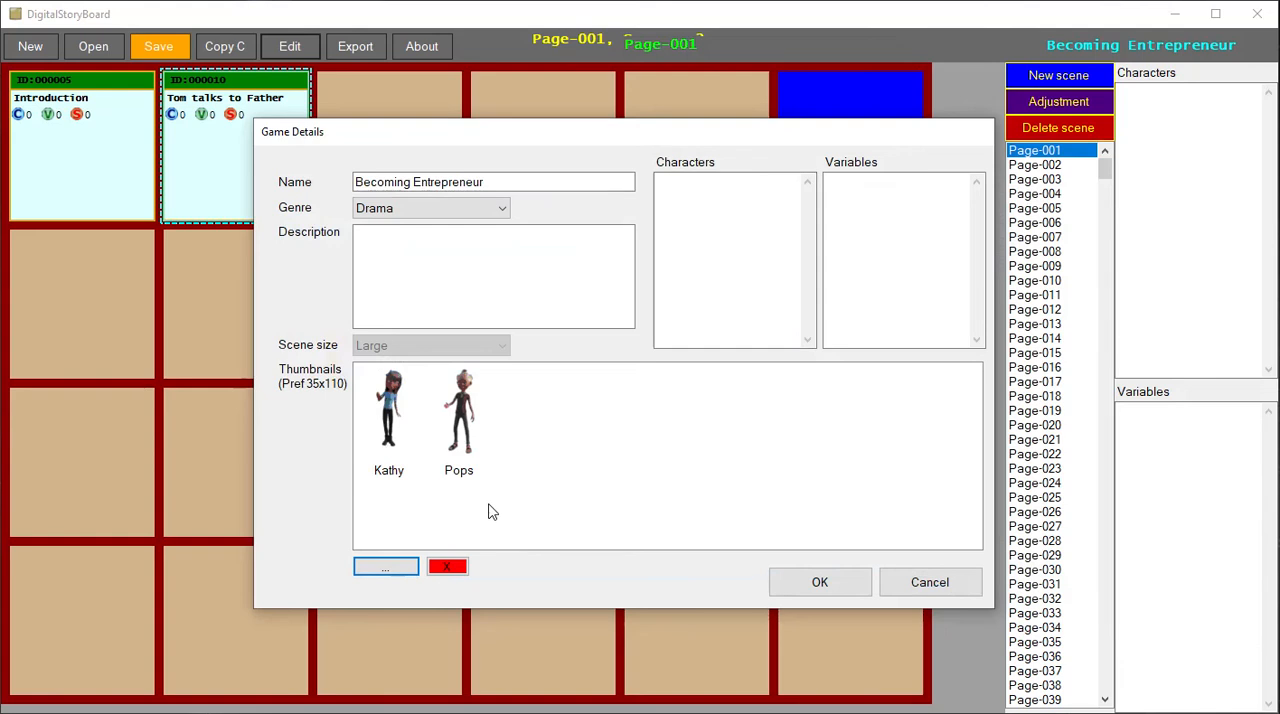
left_click(390, 576)
double_click(872, 318)
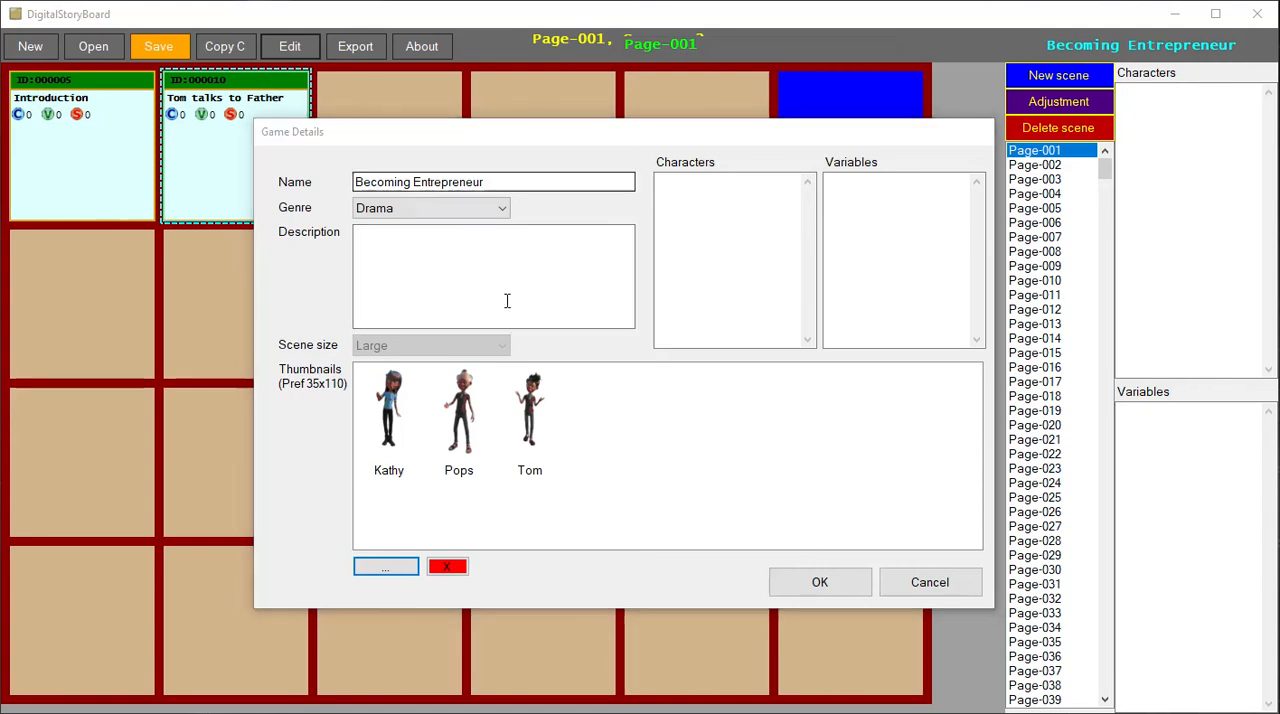
- List Kathy, Pops and Tom as the game's characters and accept the game details
left_click(674, 280)
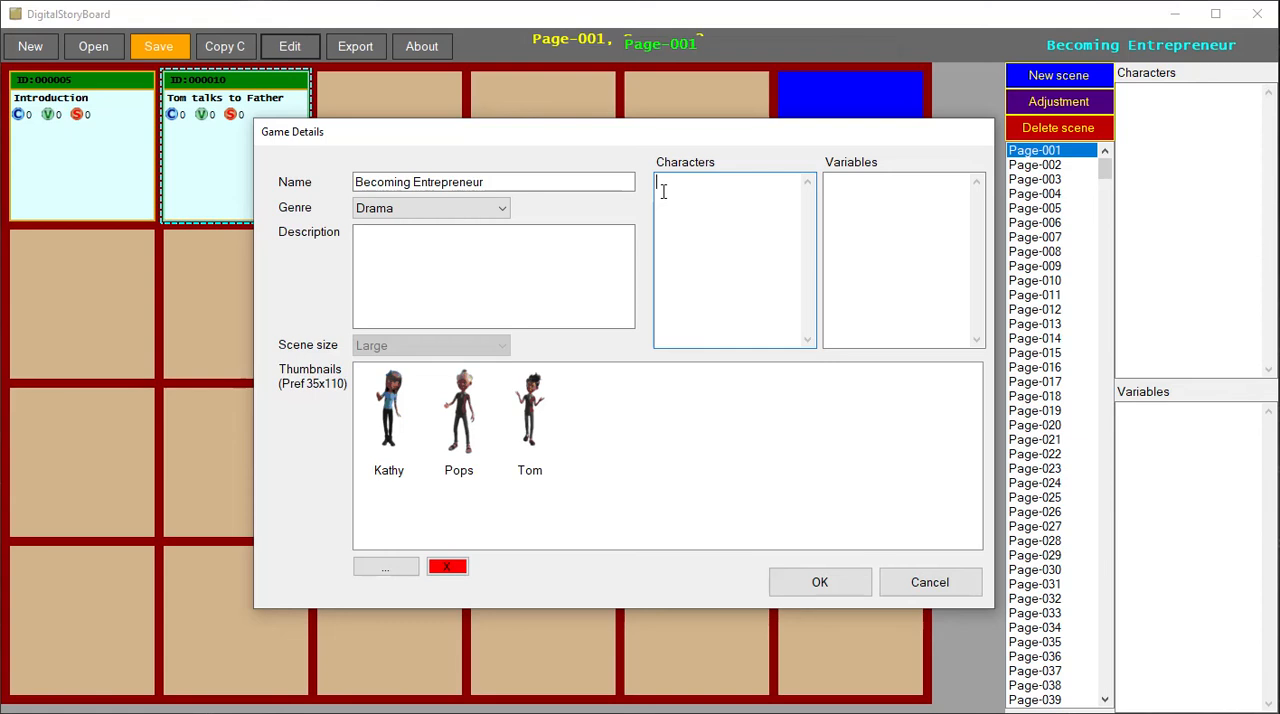
left_click(849, 583)
left_click(1156, 136)
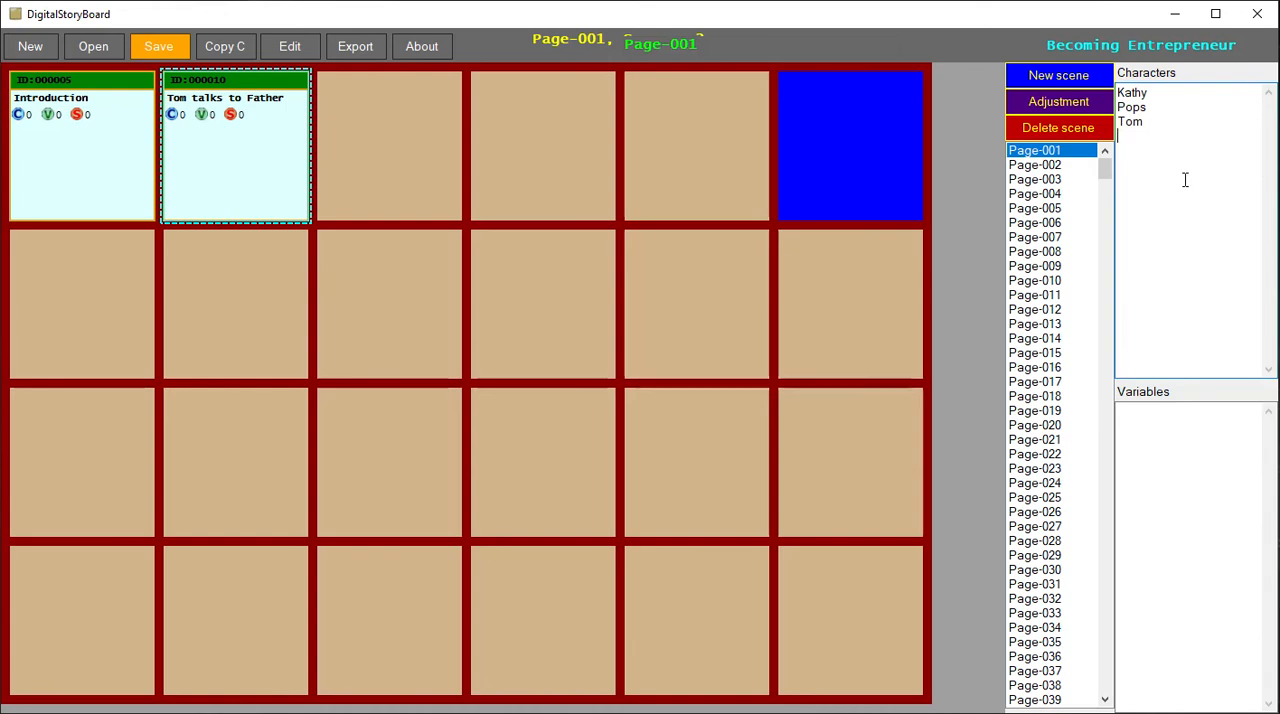
left_click_drag(1168, 150, 1083, 40)
left_click(1163, 131)
left_click(1154, 131)
left_click(292, 46)
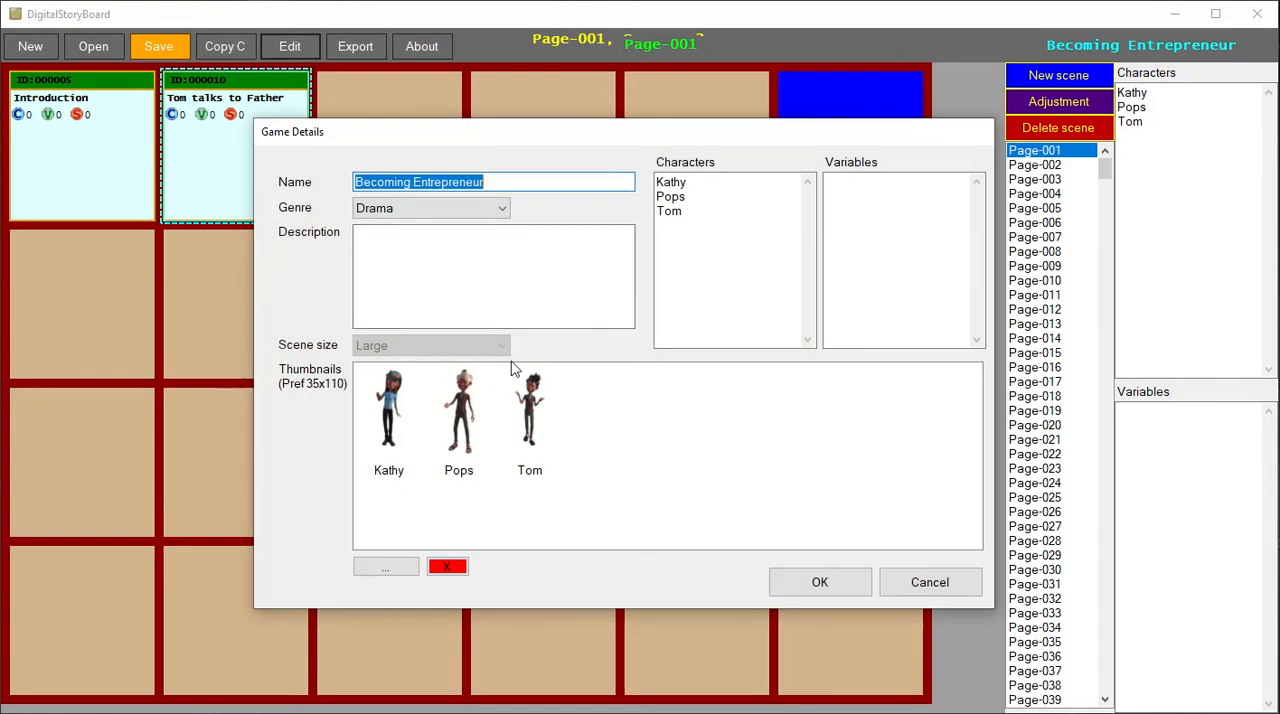
left_click_drag(434, 143, 430, 121)
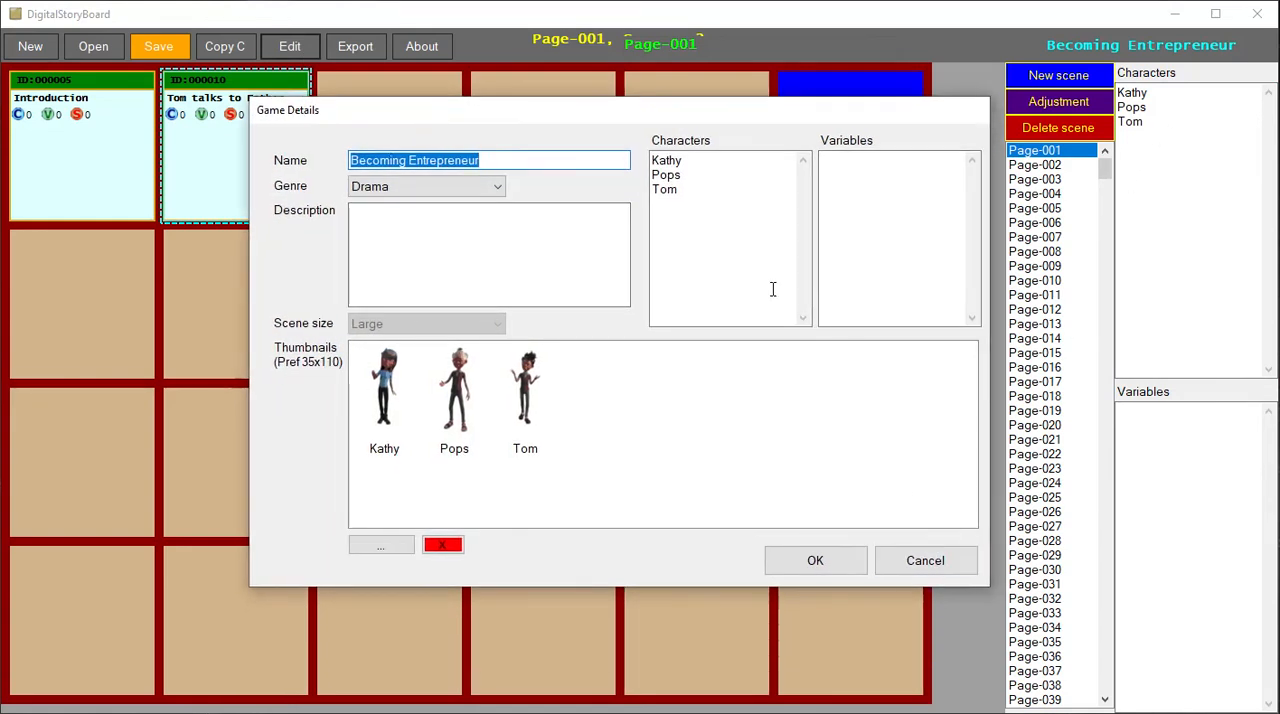
left_click(711, 206)
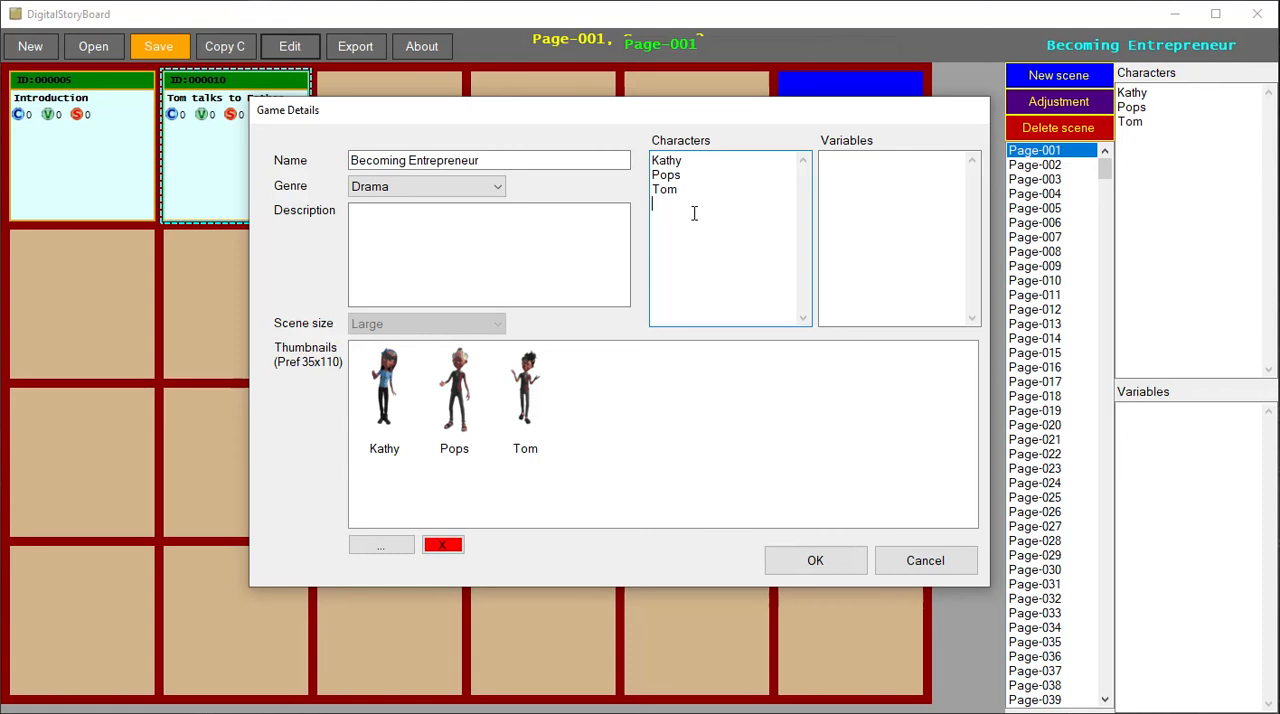
type("Vi")
left_click_drag(713, 210, 572, 203)
key("BackSpace")
key("BackSpace")
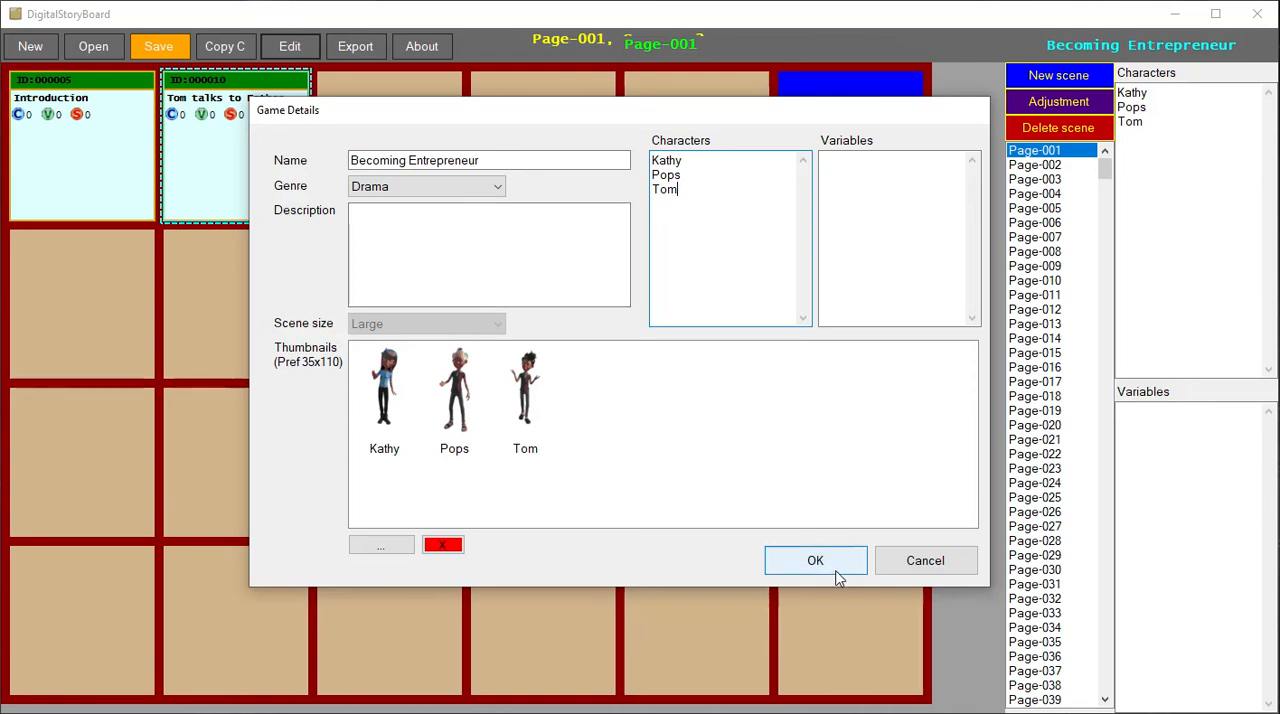
left_click(915, 558)
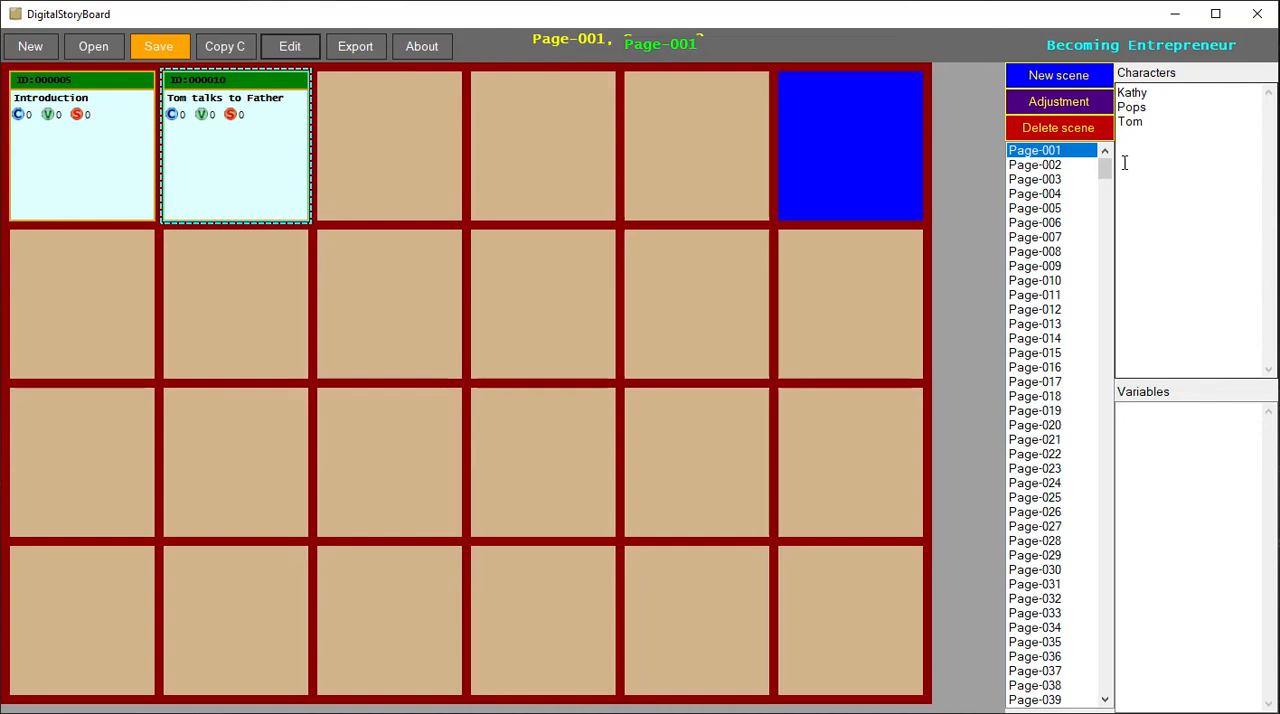
- Open the Tom talks to Father scene's details and list Tom and Pops as its characters
double_click(270, 152)
left_click_drag(603, 49, 716, 52)
left_click(751, 166)
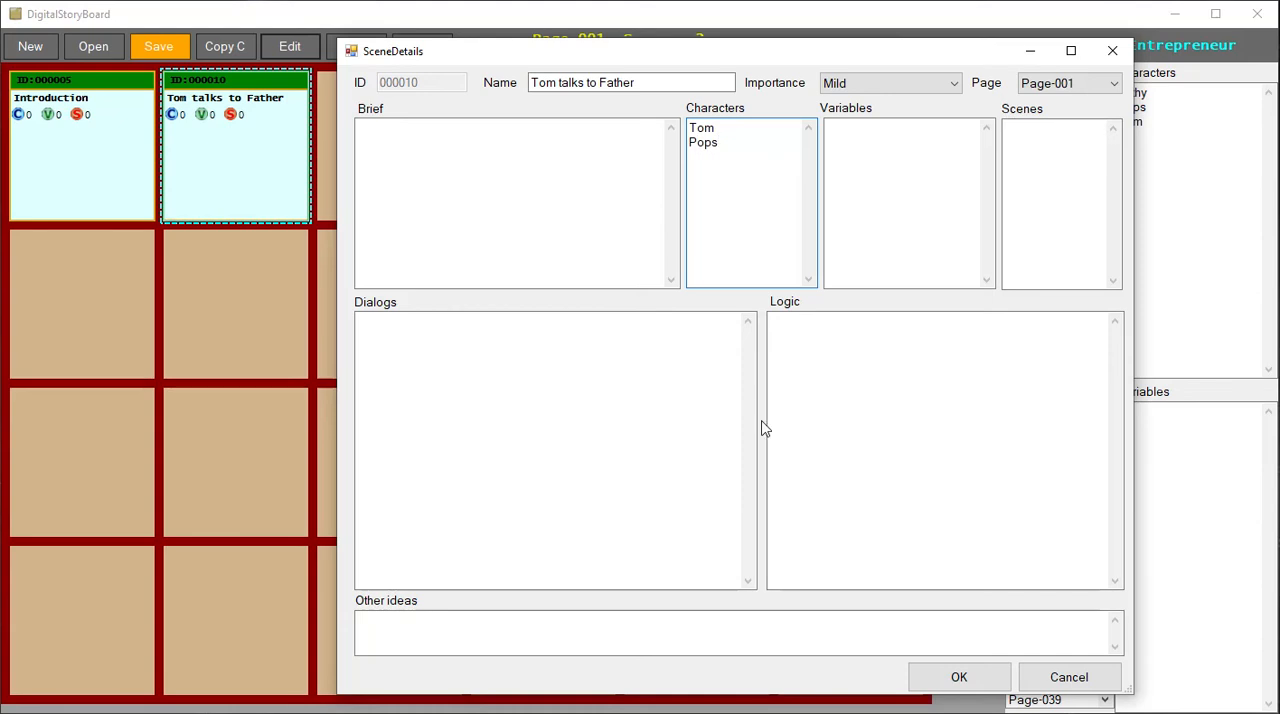
- Write the opening line in the scene's dialogs: "Tom: Hi Pops, I've completed my graduation, and want to become an entrepreneur"
left_click(569, 424)
type("TOm:")
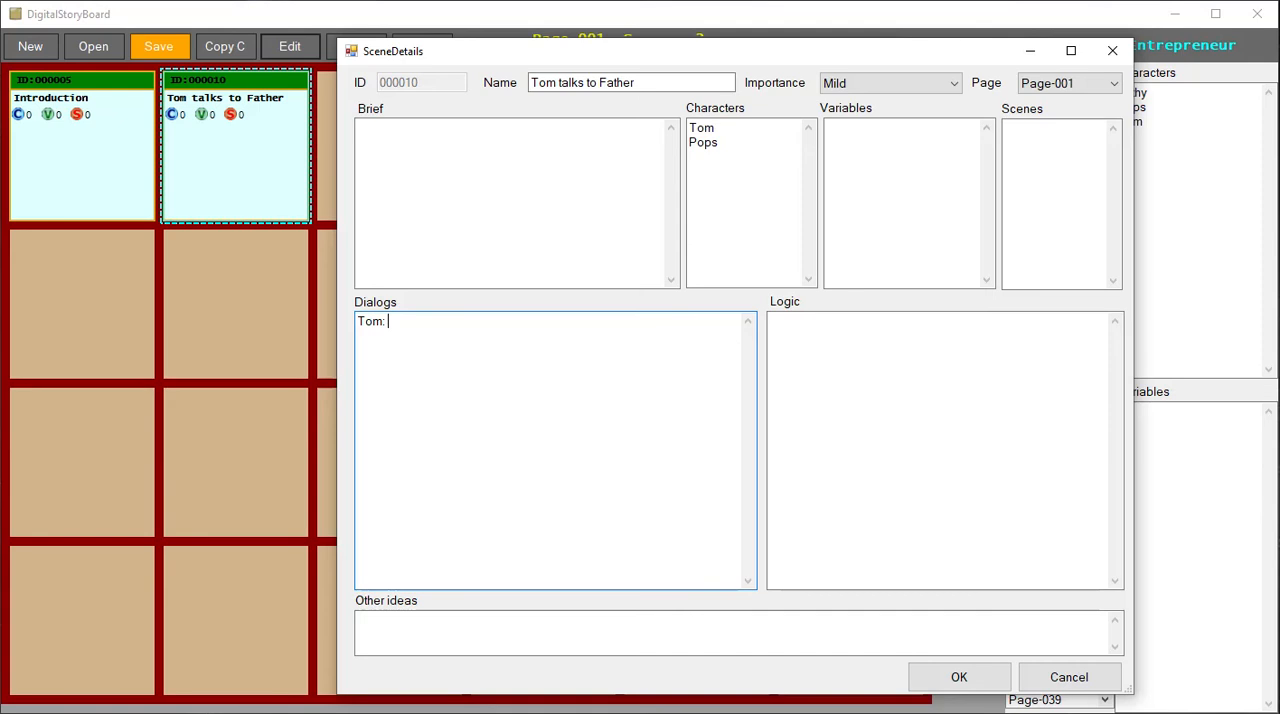
type("Hi Pops, I've completed my g")
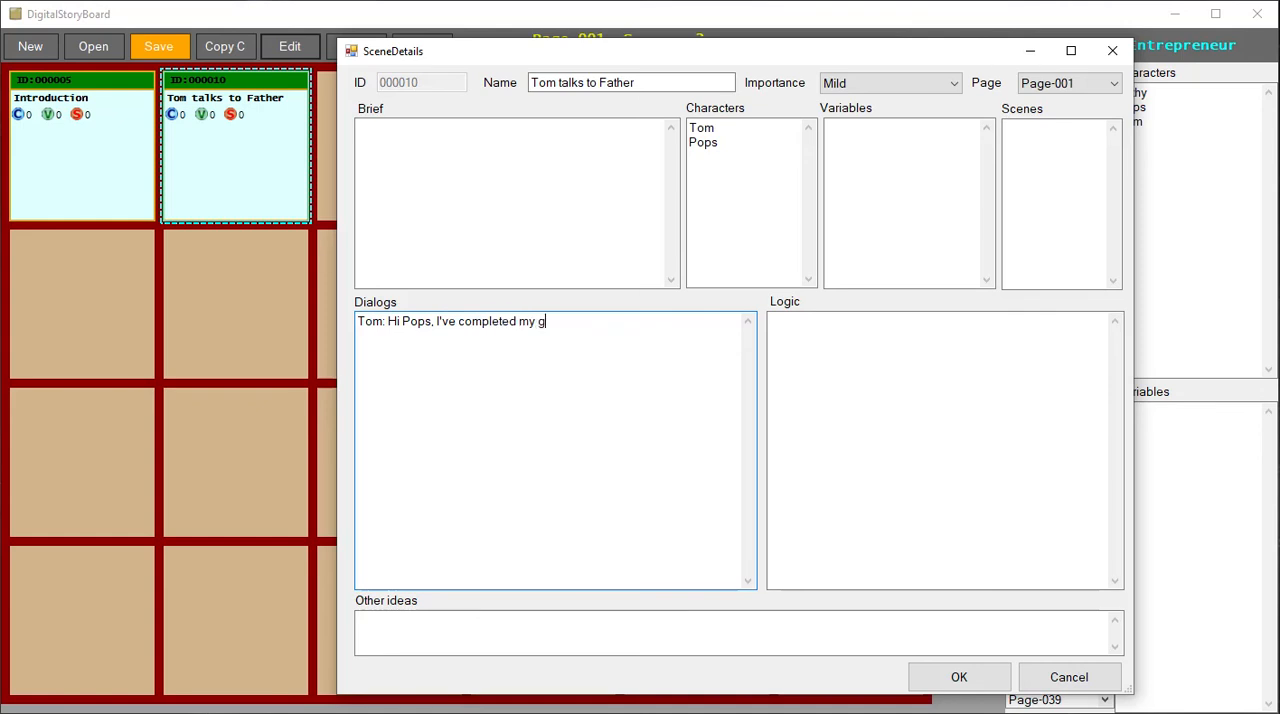
type("raduation, and want to become an entrepreneur")
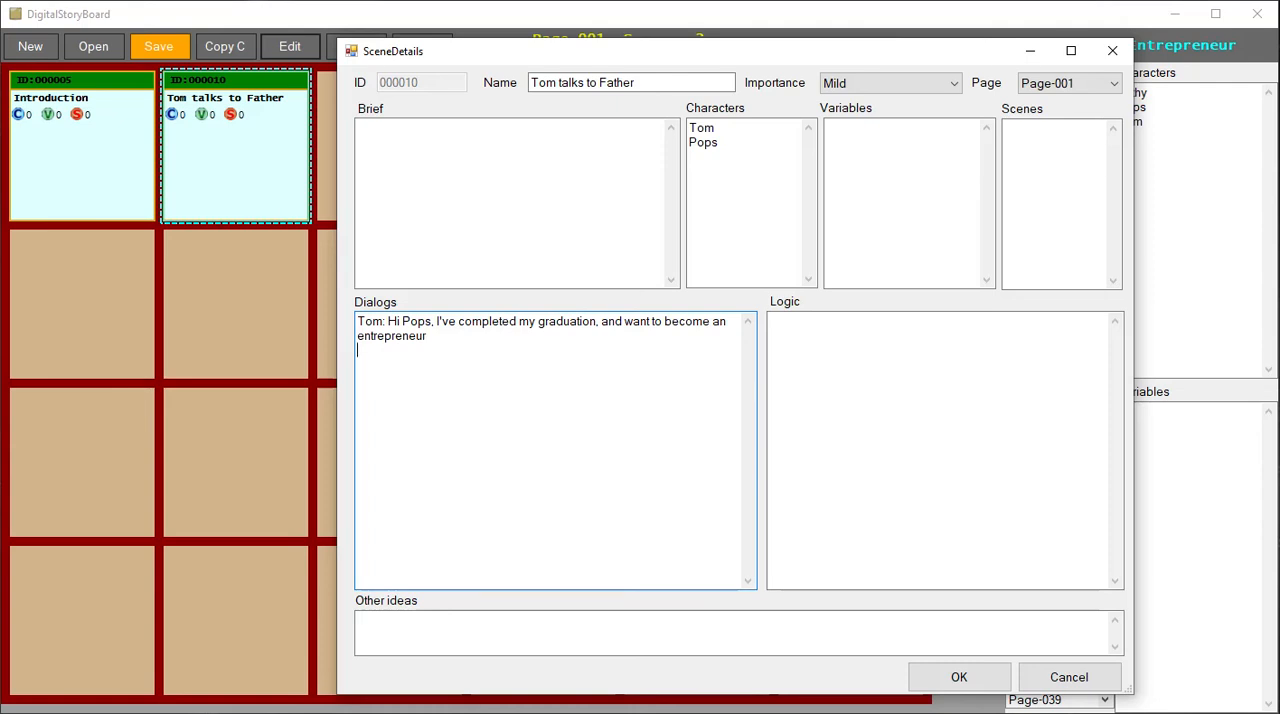
- Add the reply "Pos: Are you crazy! ITs not easy to do business, get into a regular job" and accept the scene's details
type("s: Are you crazy! ITs not")
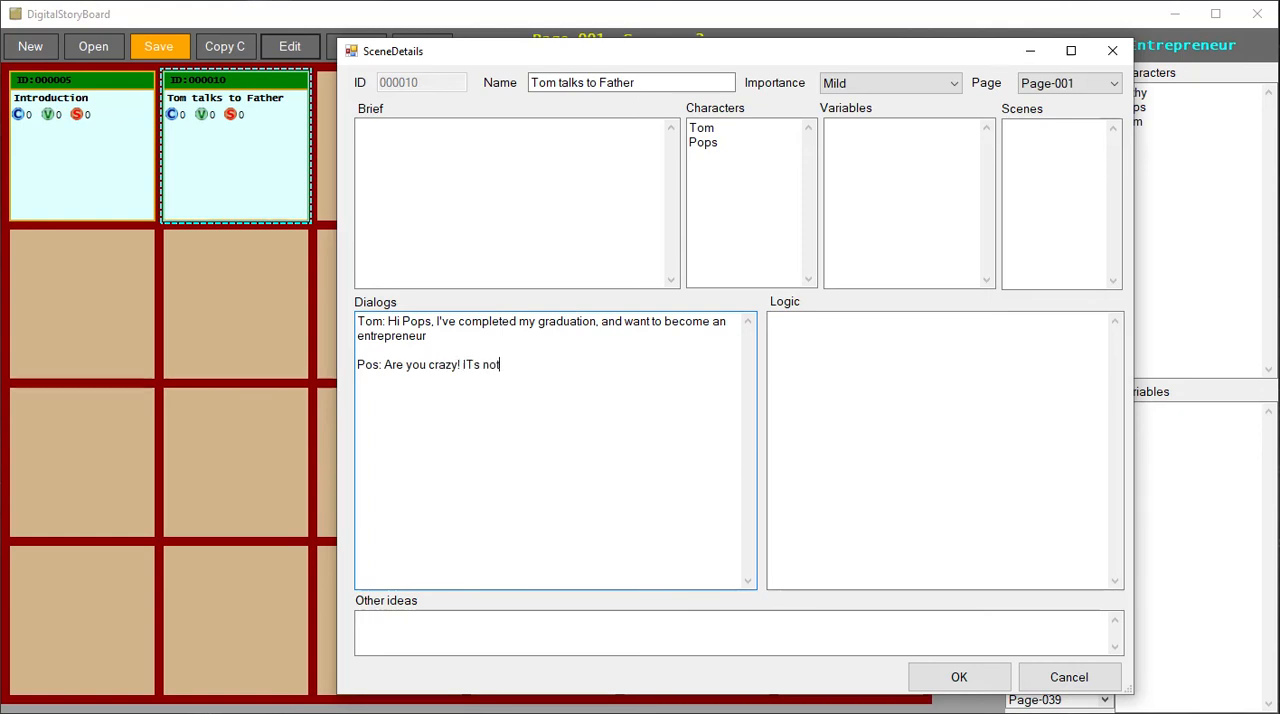
type(" easy to do business,")
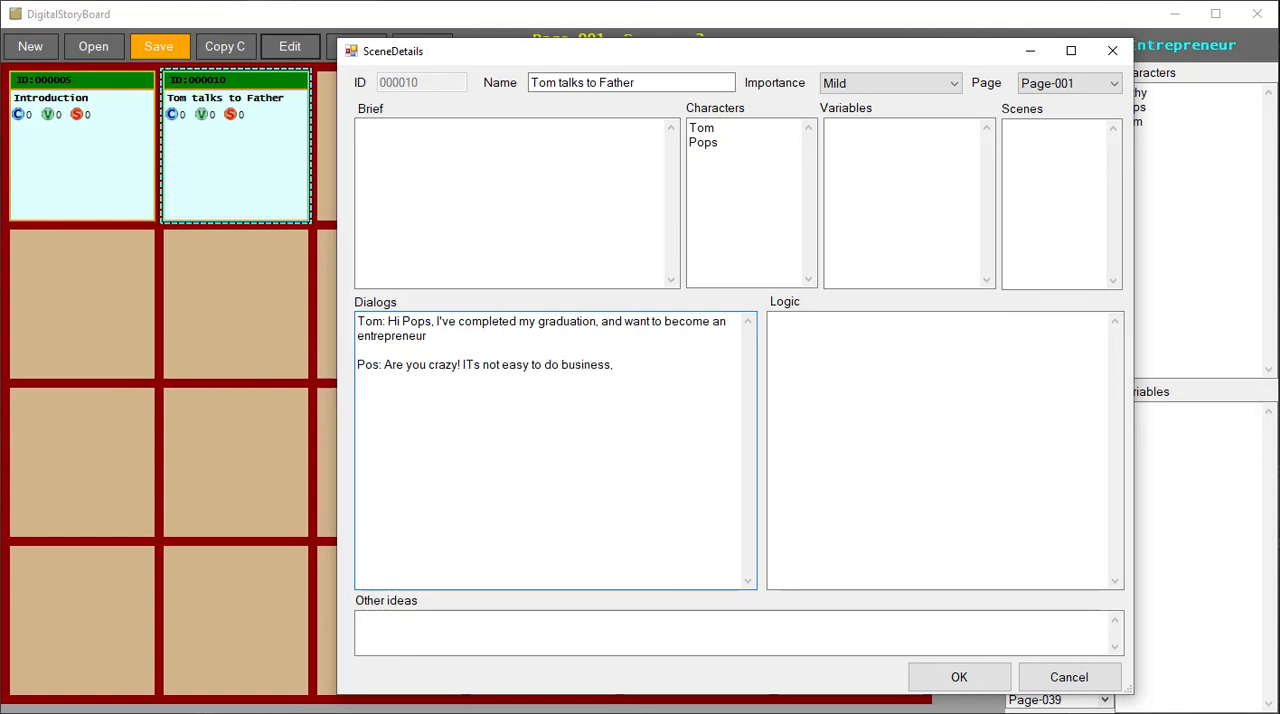
type(" get into a reg")
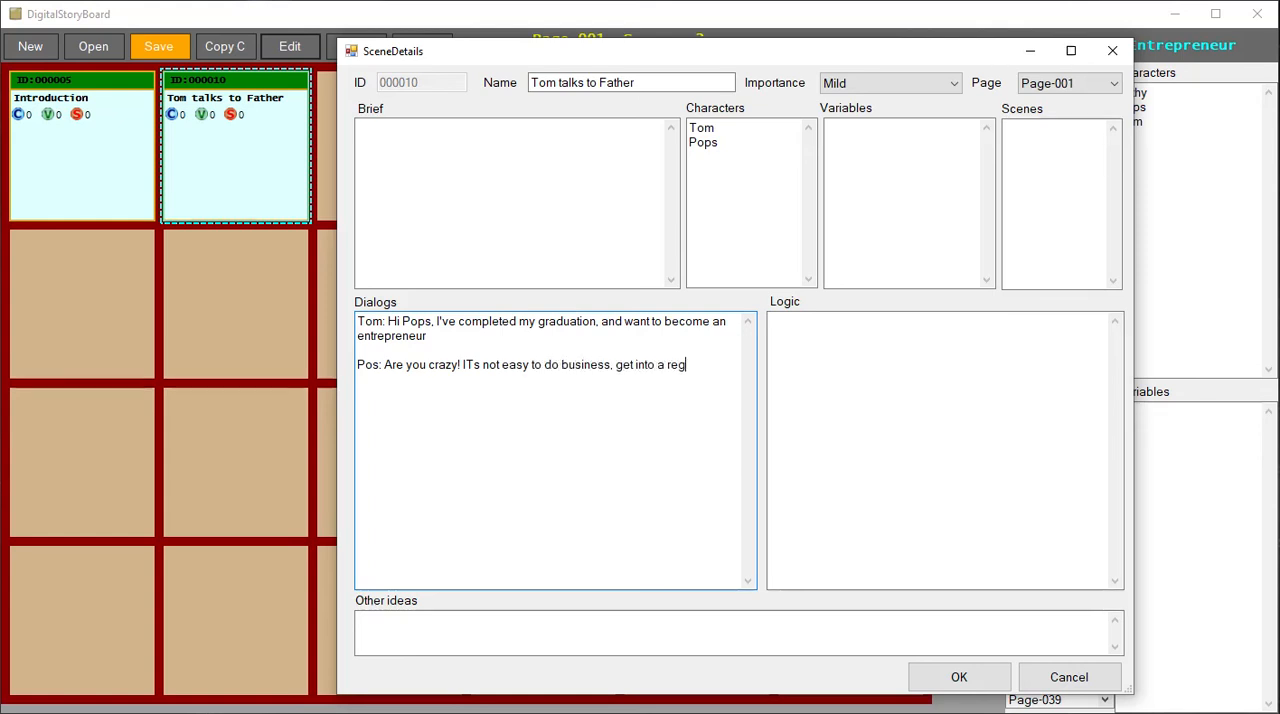
type("ular j")
key("BackSpace")
key("BackSpace")
type("jb")
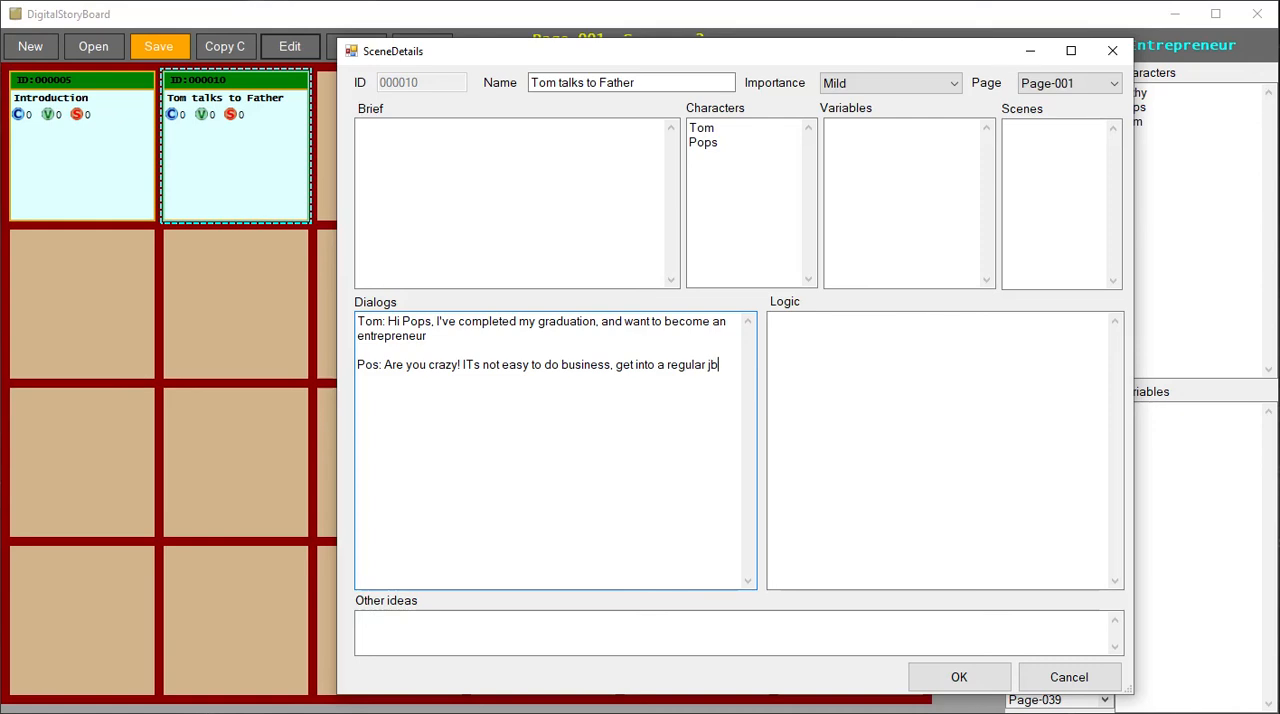
key("BackSpace")
type("ob")
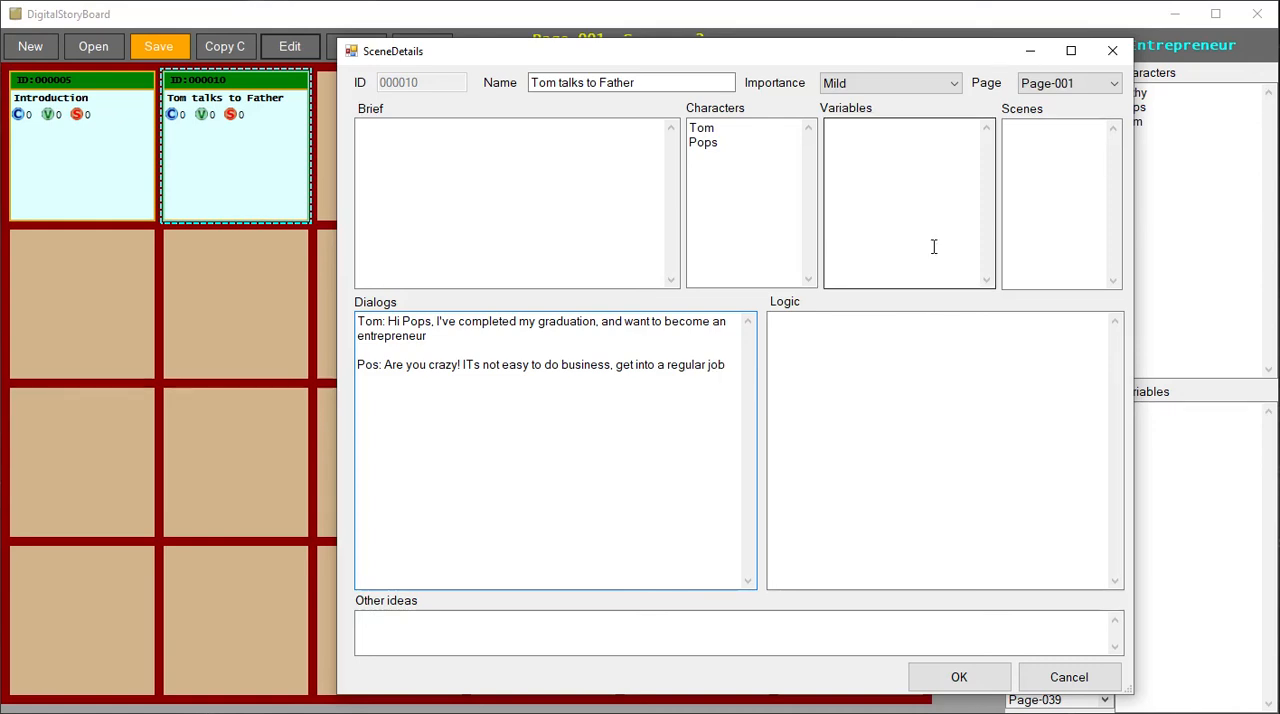
left_click(1054, 162)
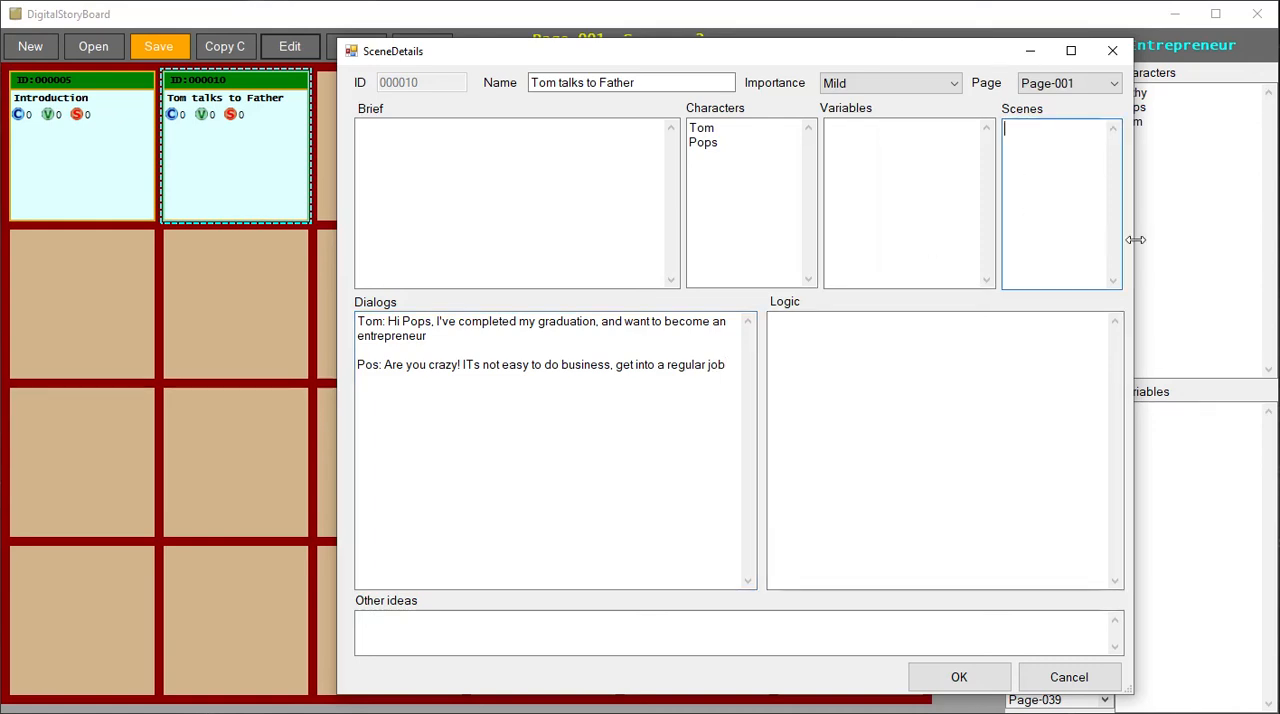
left_click(940, 680)
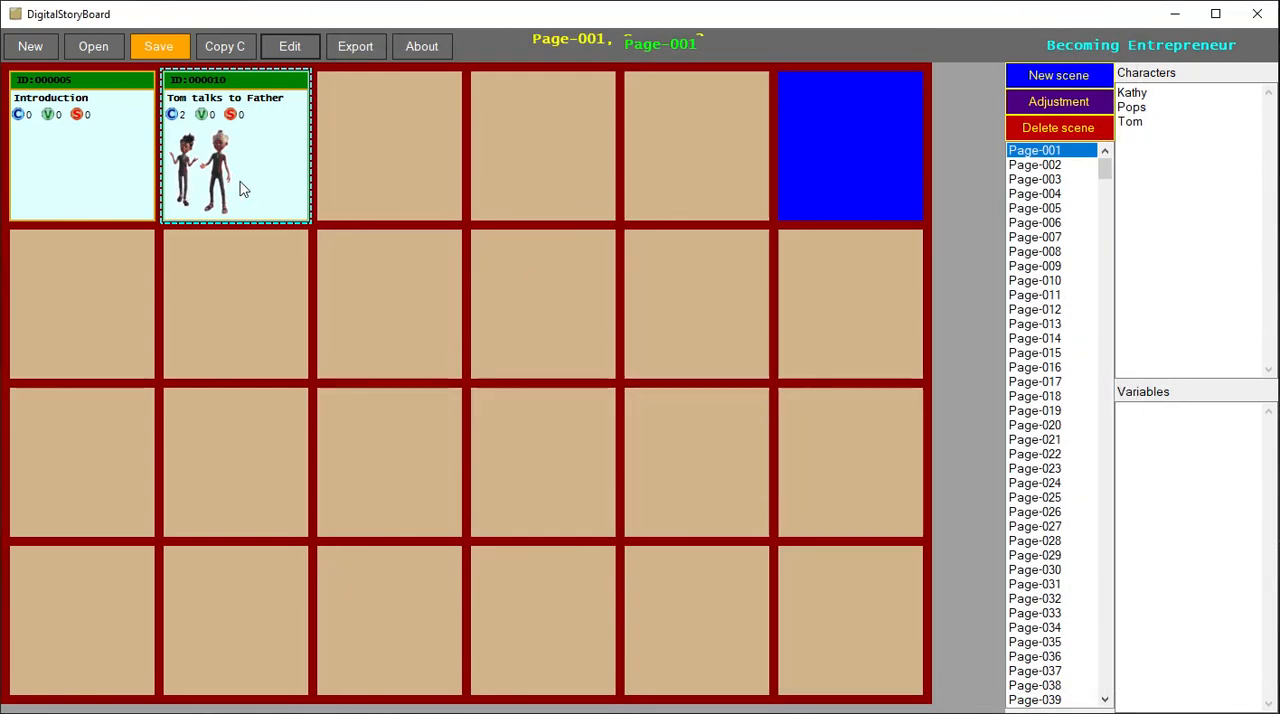
- Review the Tom talks to Father scene's details and the game details, closing both without changes
double_click(195, 188)
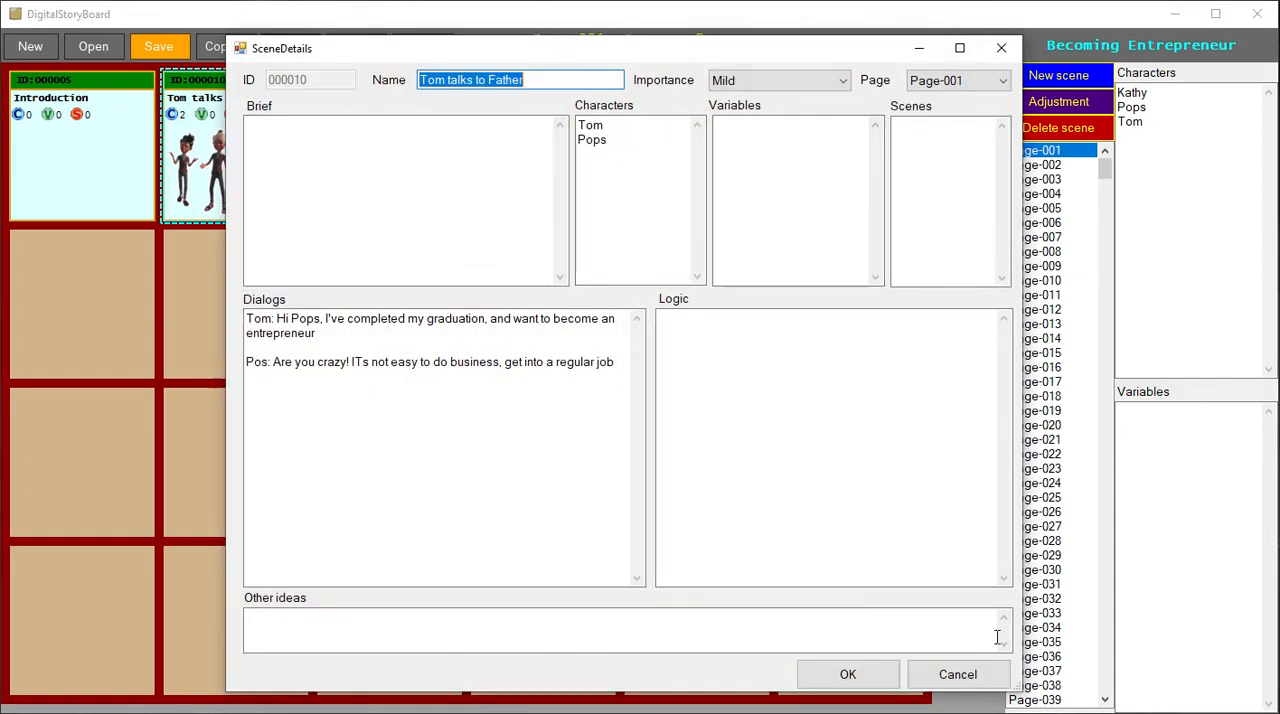
left_click(958, 674)
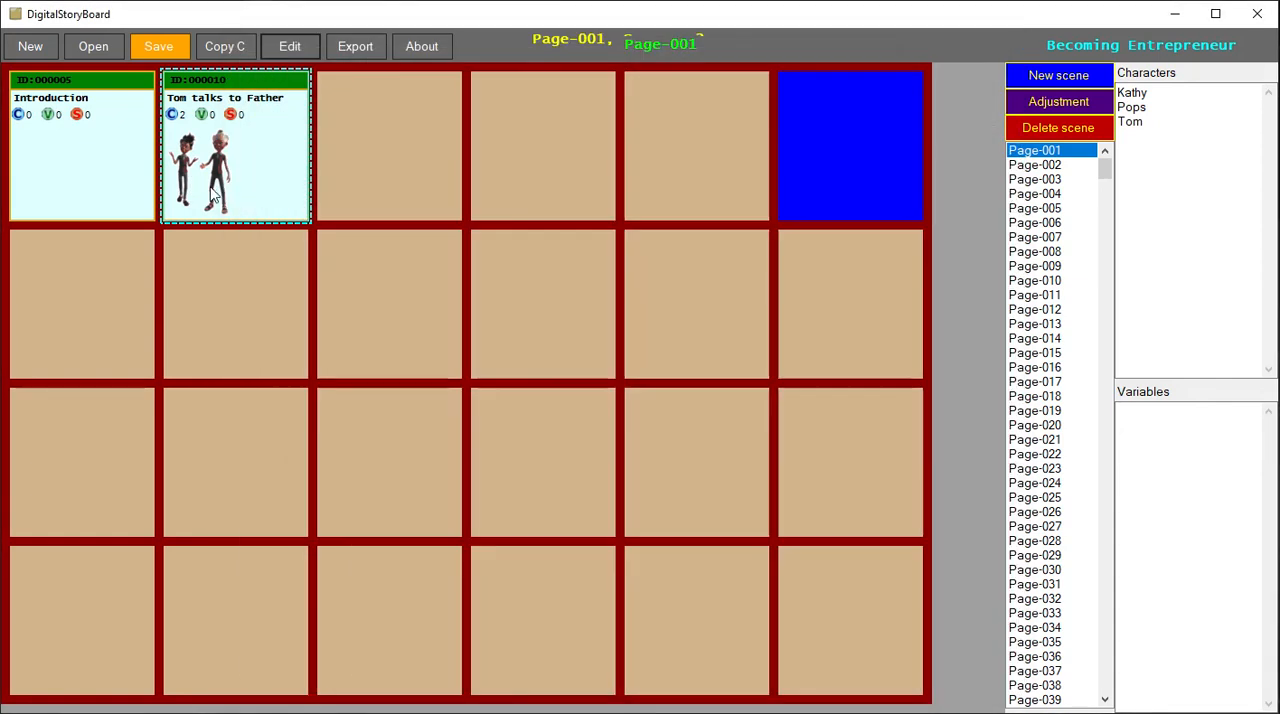
left_click(290, 46)
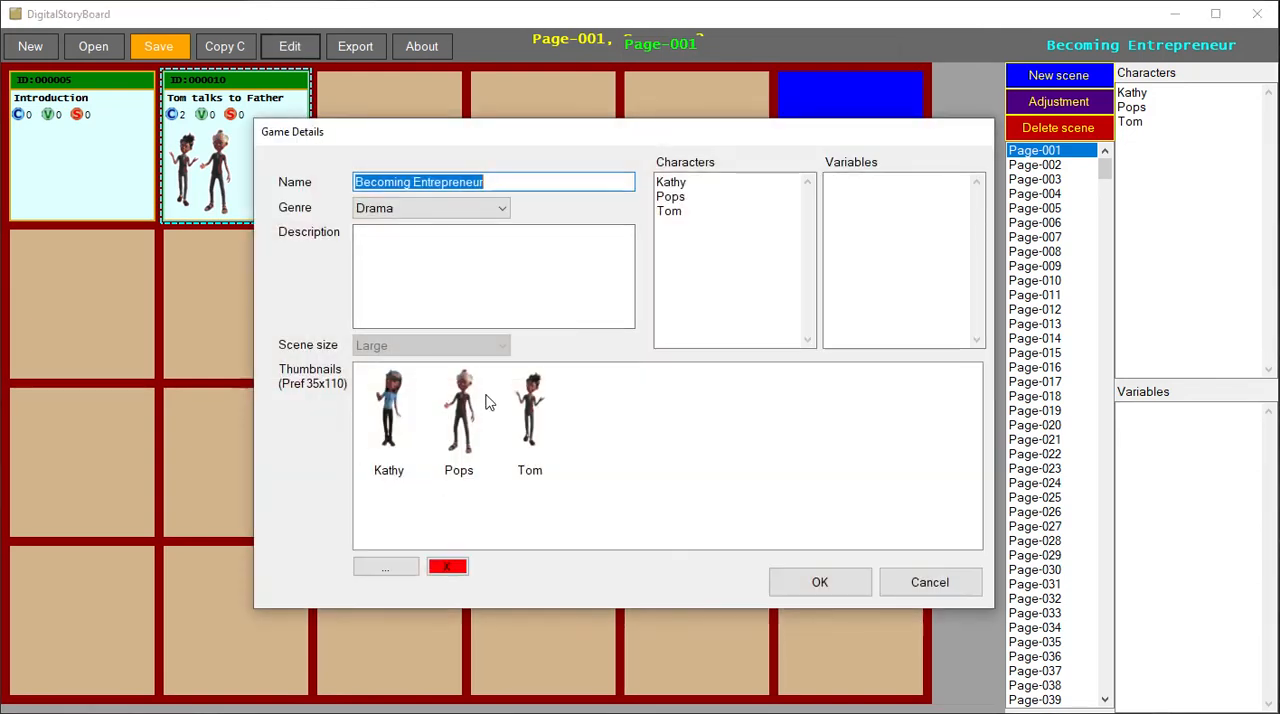
left_click(940, 588)
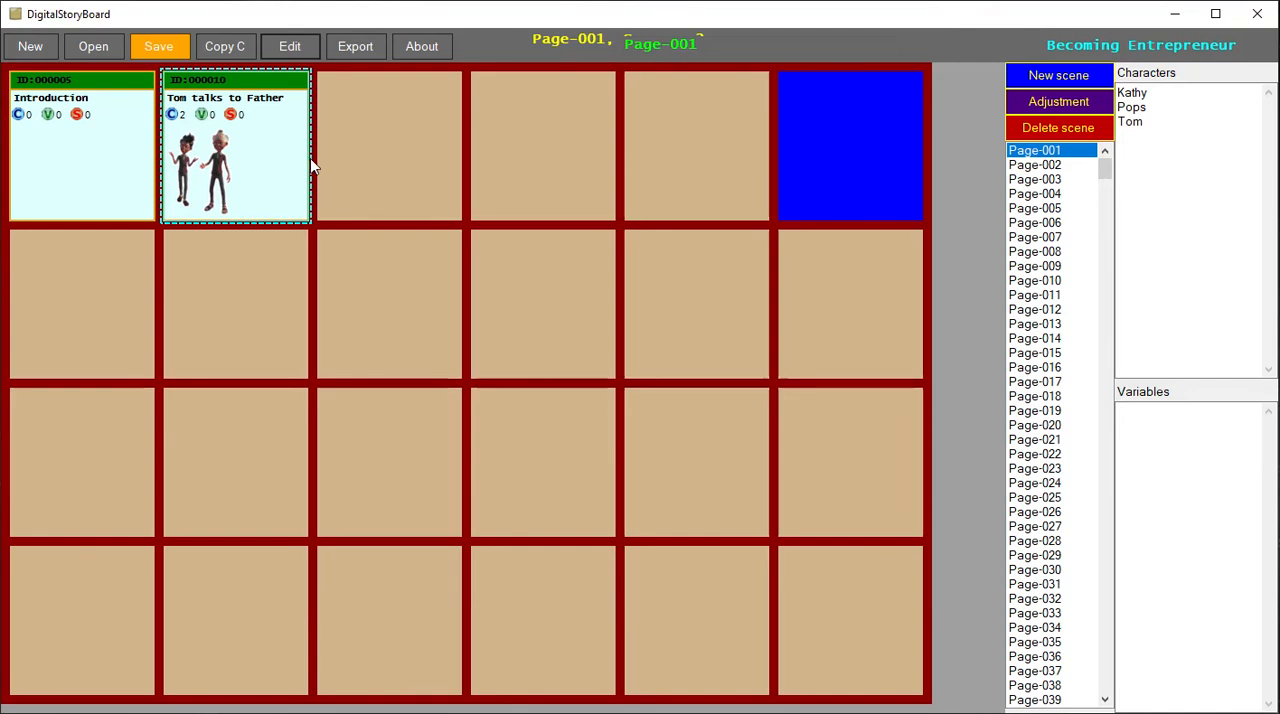
- Enter the Tom talks to Father scene's ID as a linked scene in the Introduction scene's details and accept them
double_click(99, 150)
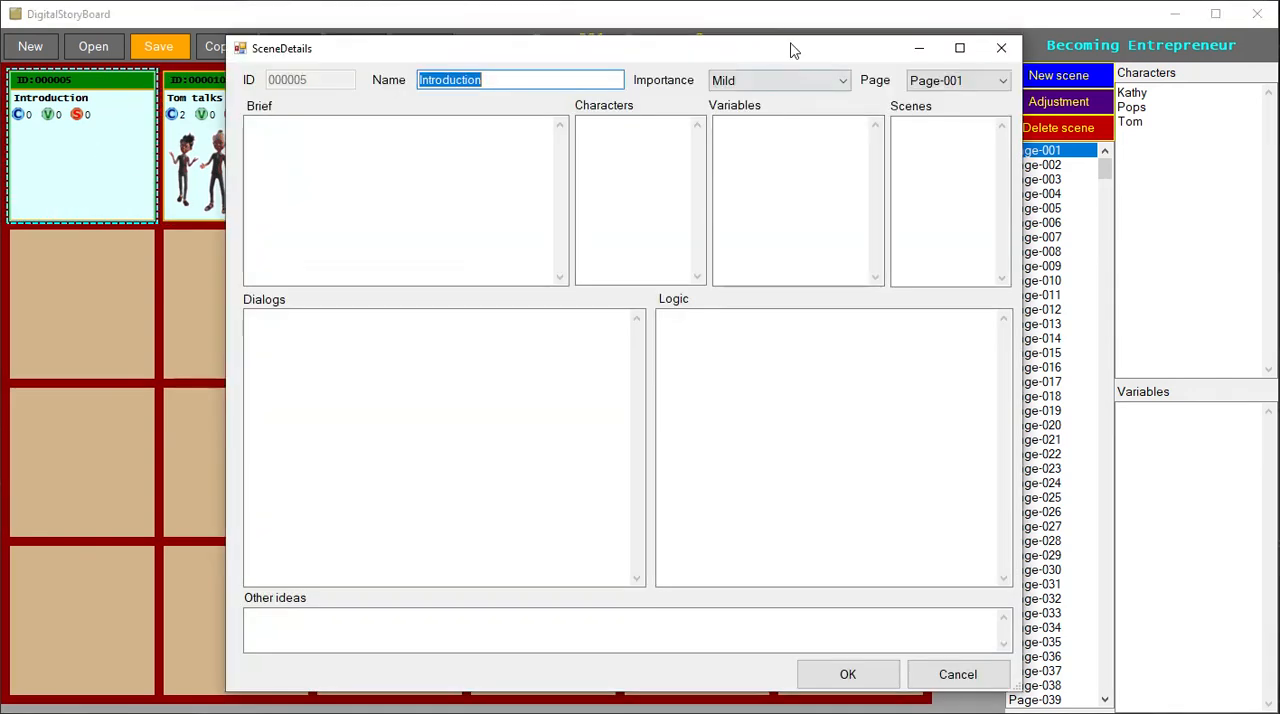
left_click_drag(792, 52, 897, 129)
left_click(1016, 237)
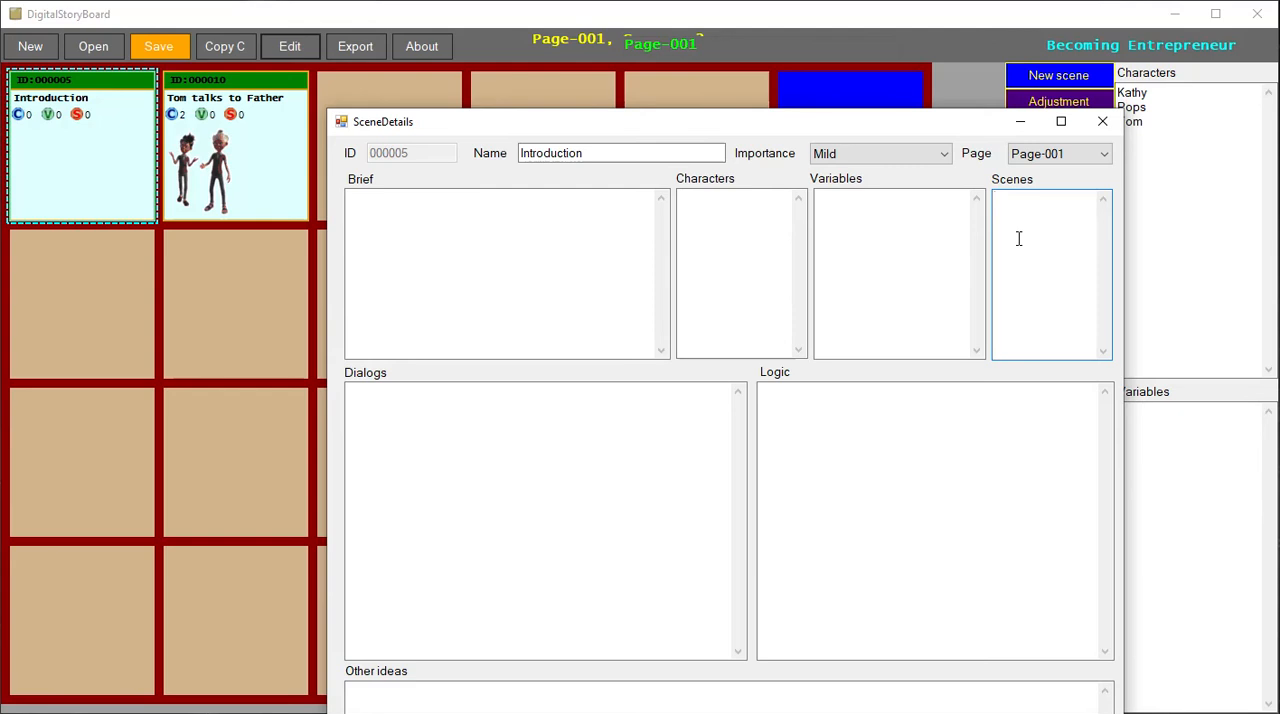
type("000")
left_click(960, 712)
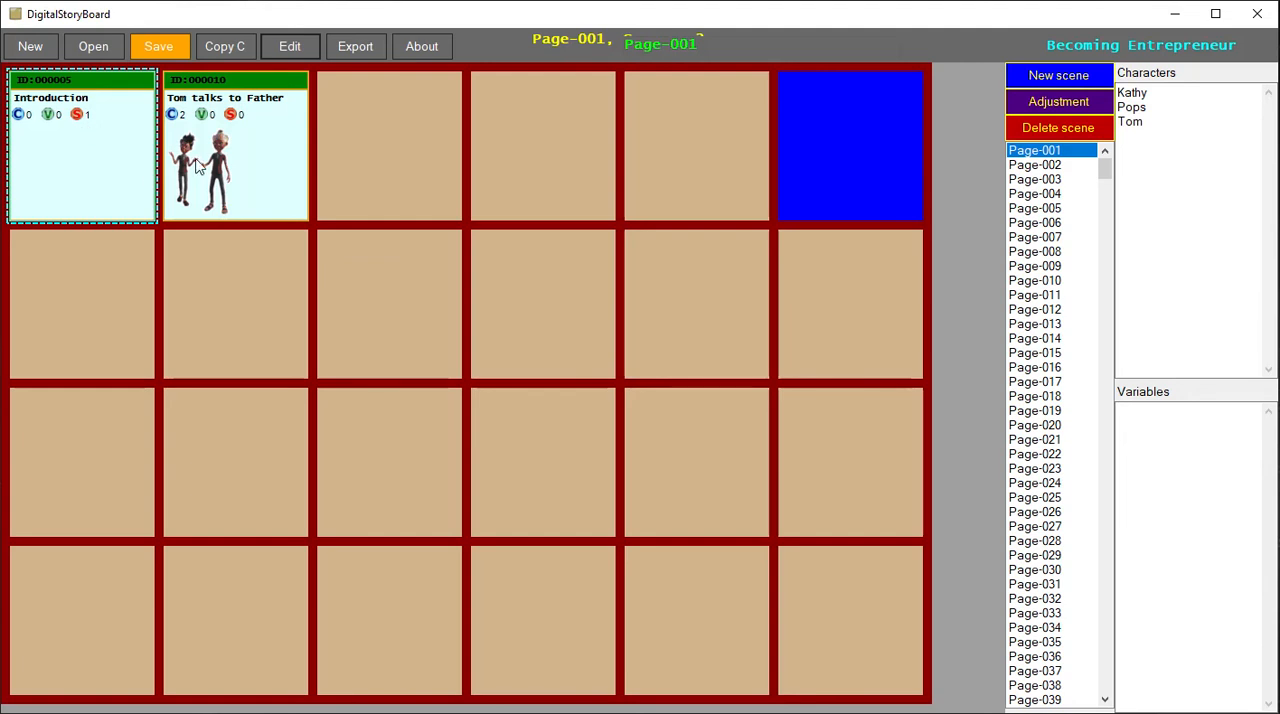
left_click(168, 178)
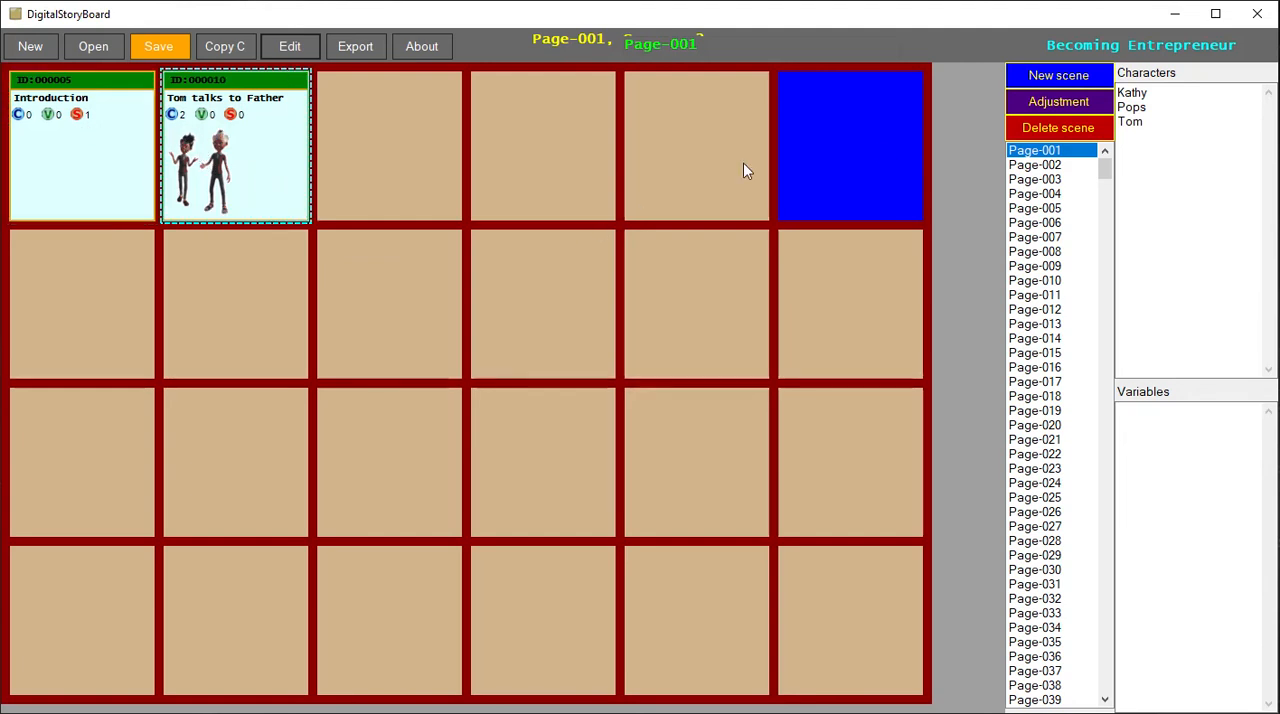
- Move the Tom talks to Father scene to the third cell of the first row and try to add an adjustment scene with ID 5
left_click(322, 135)
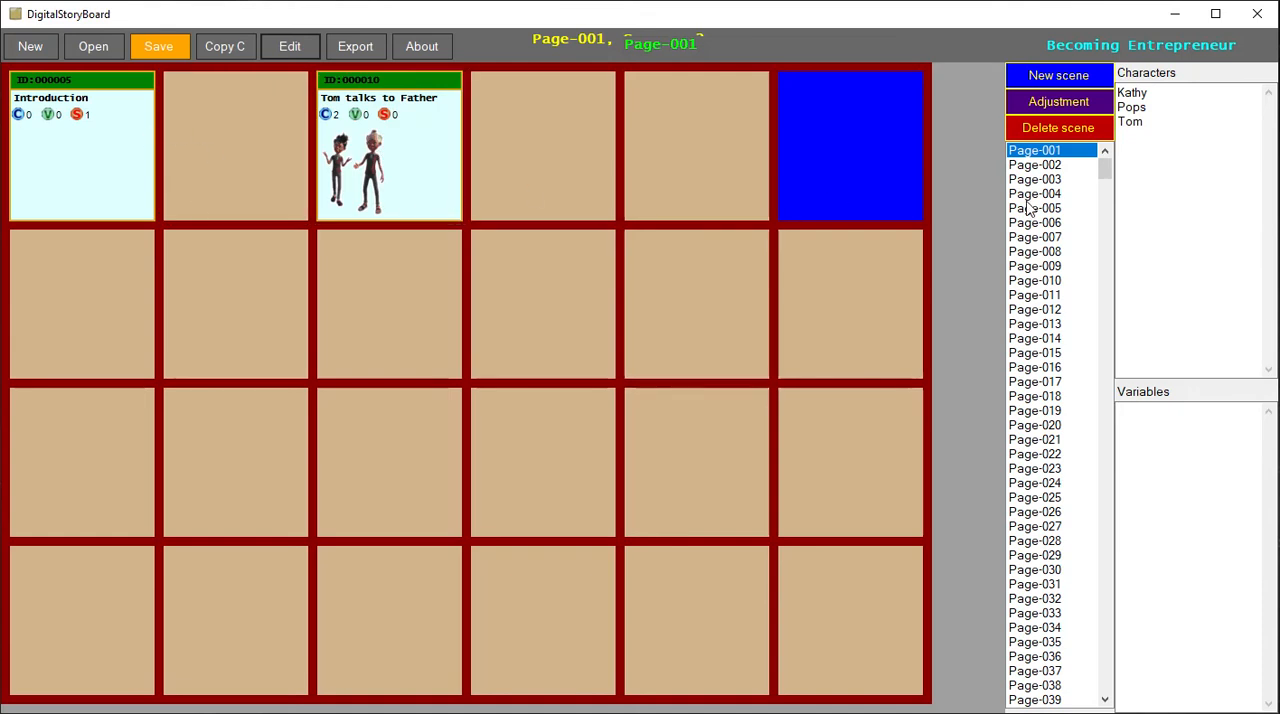
left_click(1082, 106)
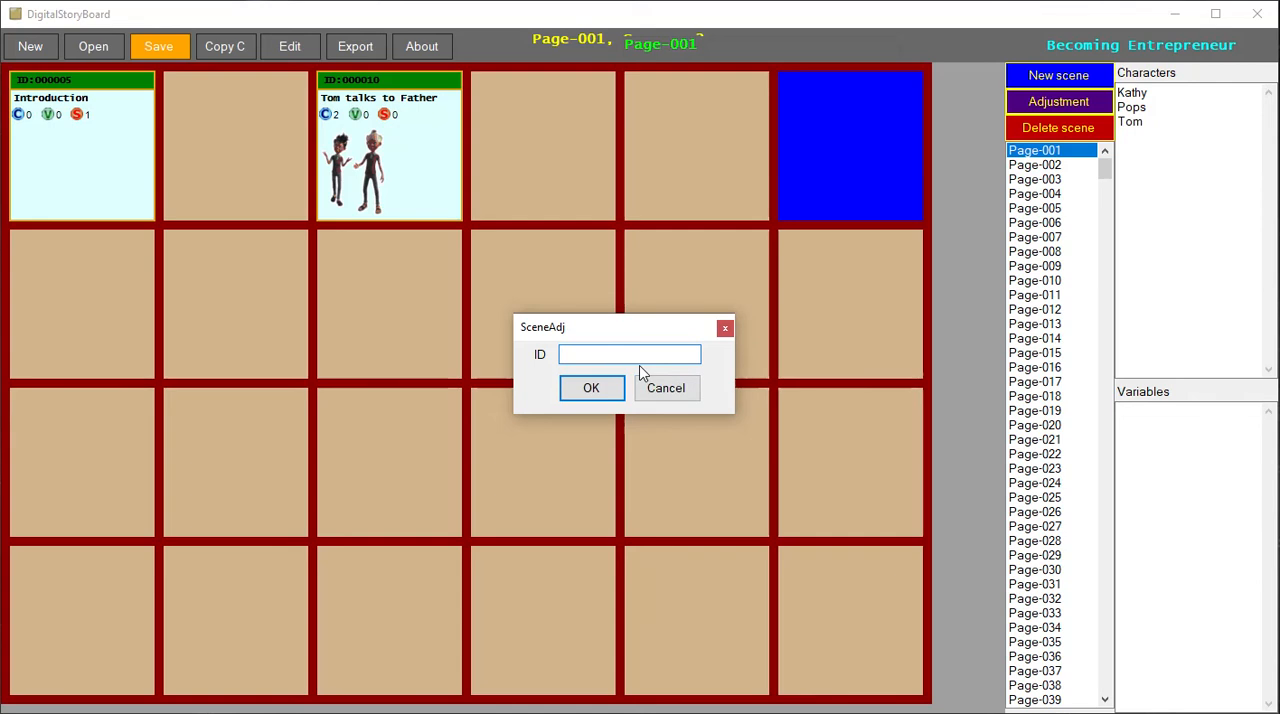
type("6")
left_click(591, 390)
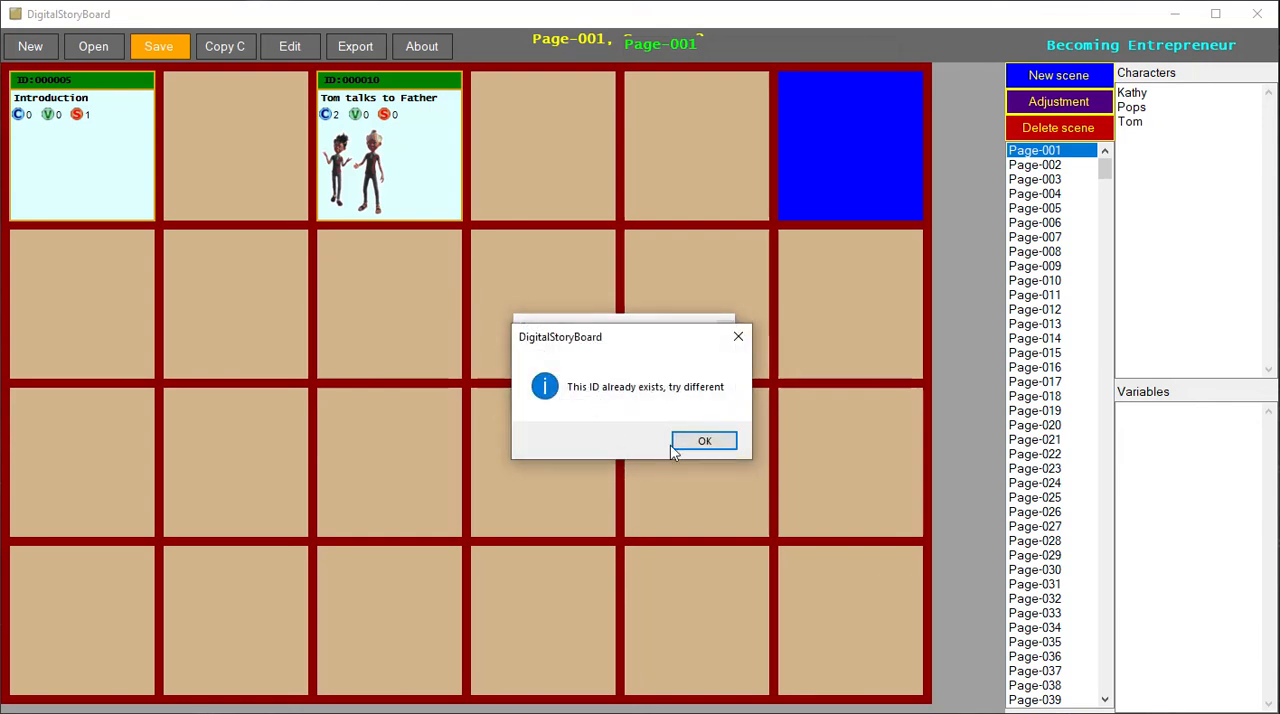
left_click(702, 444)
- Add the adjustment scene with ID 6 and place it between the Introduction and Tom talks to Father scenes
left_click_drag(578, 358, 521, 361)
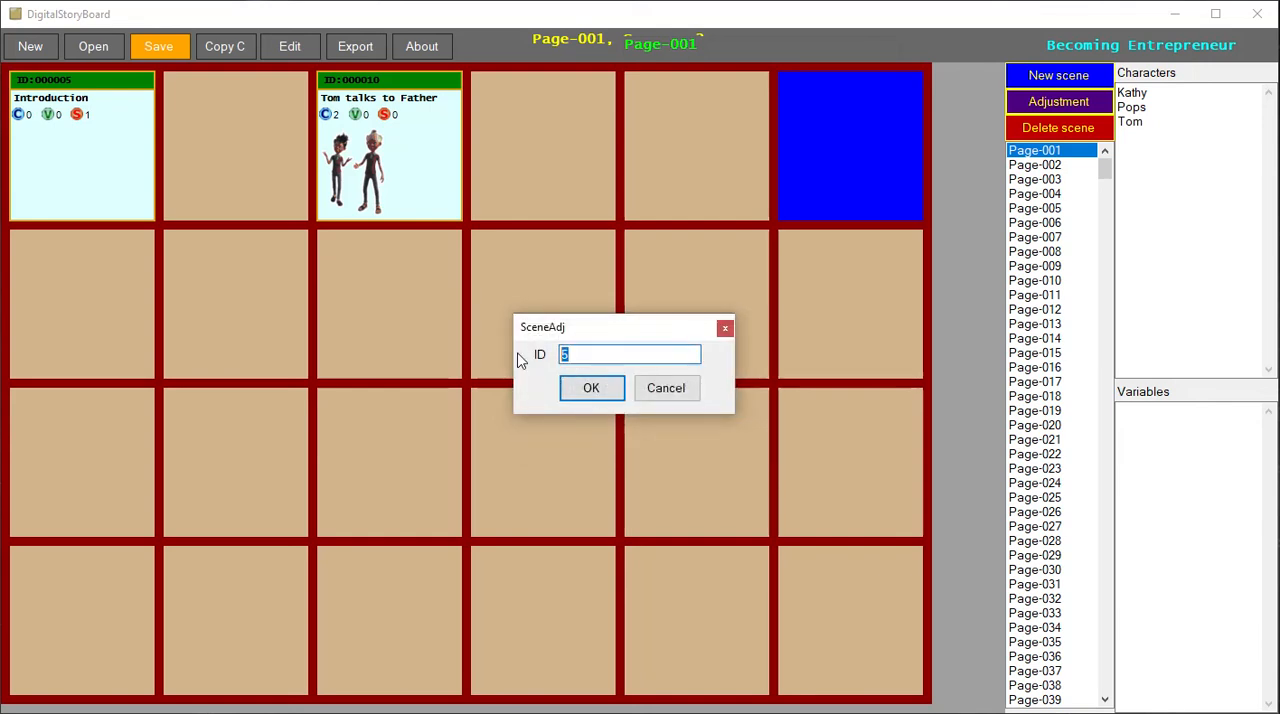
left_click(608, 390)
left_click_drag(838, 165, 240, 160)
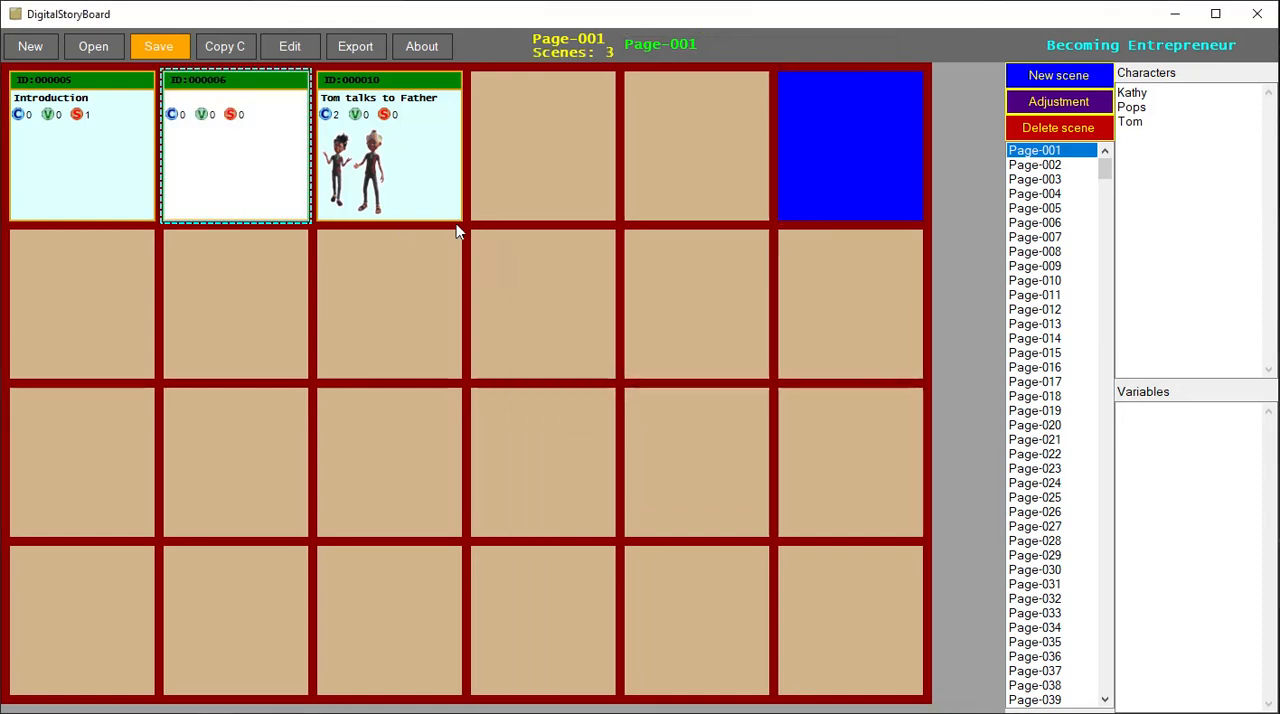
- Open the details of scene 000006 and name it "Tom completing Graduation"
double_click(266, 174)
type("Tom completi")
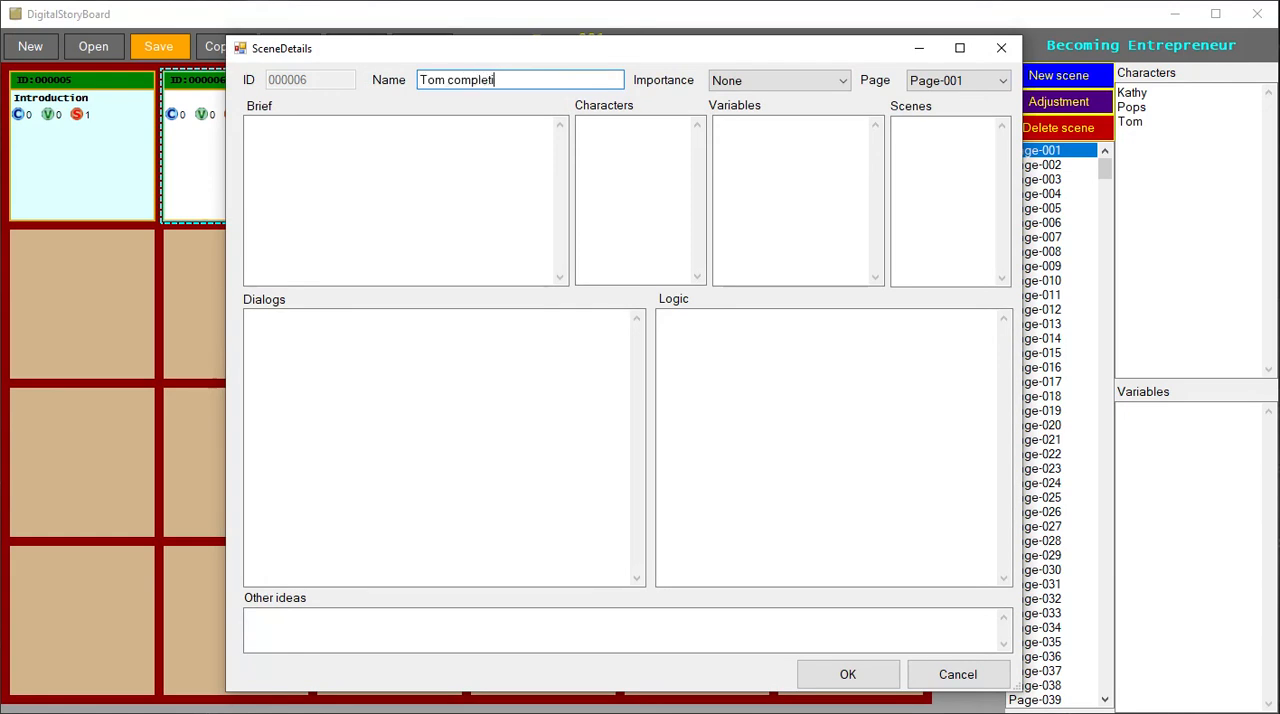
type("ng Graduation")
left_click(955, 84)
left_click(999, 88)
left_click(514, 186)
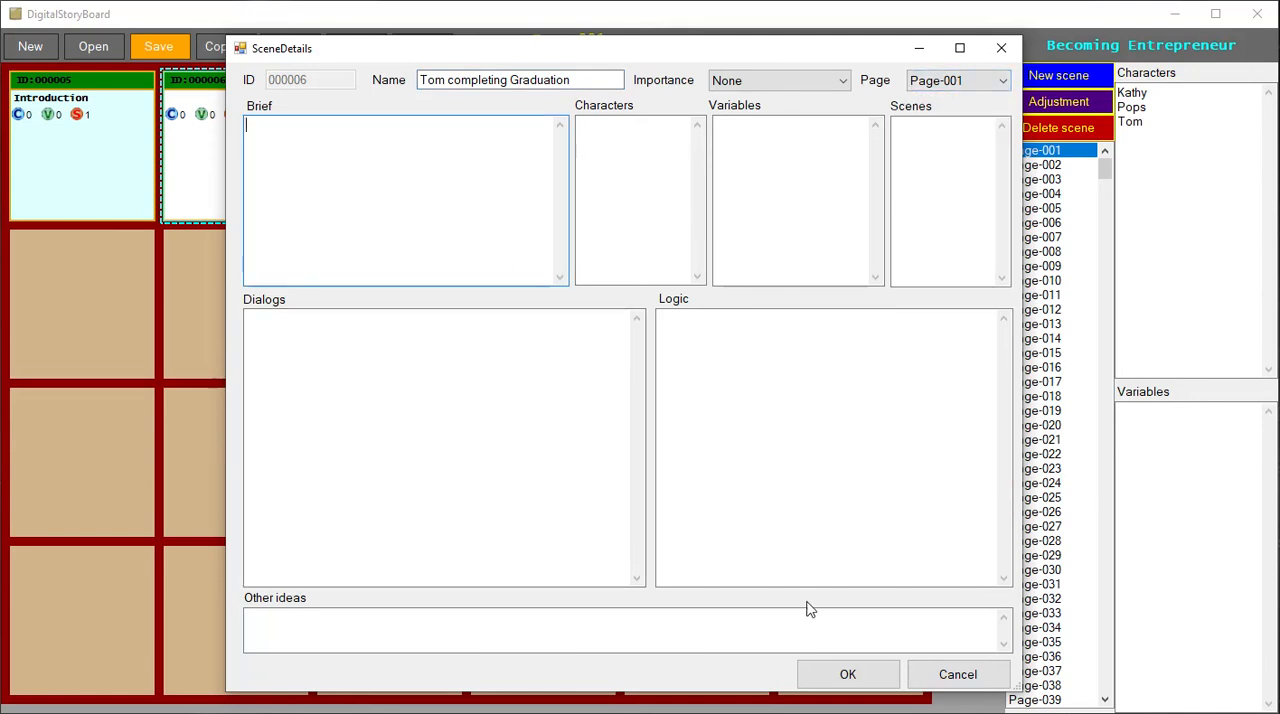
- Add Tom to the scene's characters, accept the details, and review them once more without changes
left_click(634, 207)
type("Tom")
left_click(848, 676)
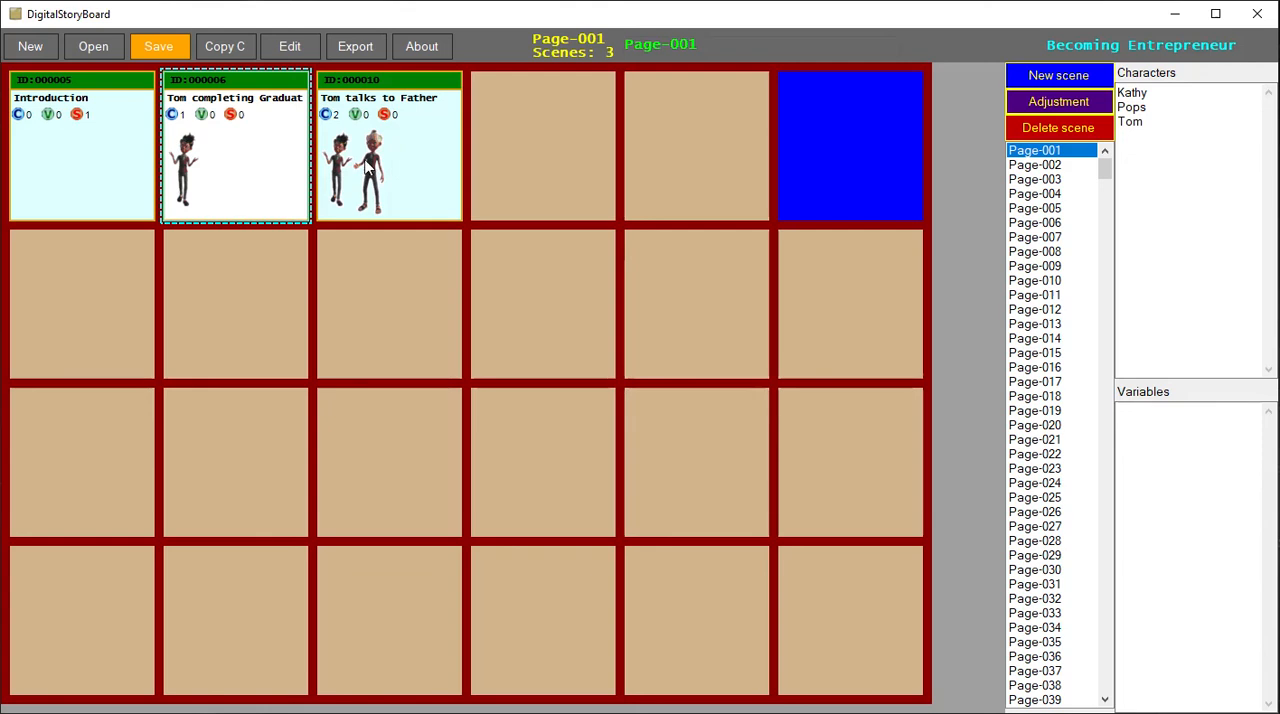
double_click(287, 120)
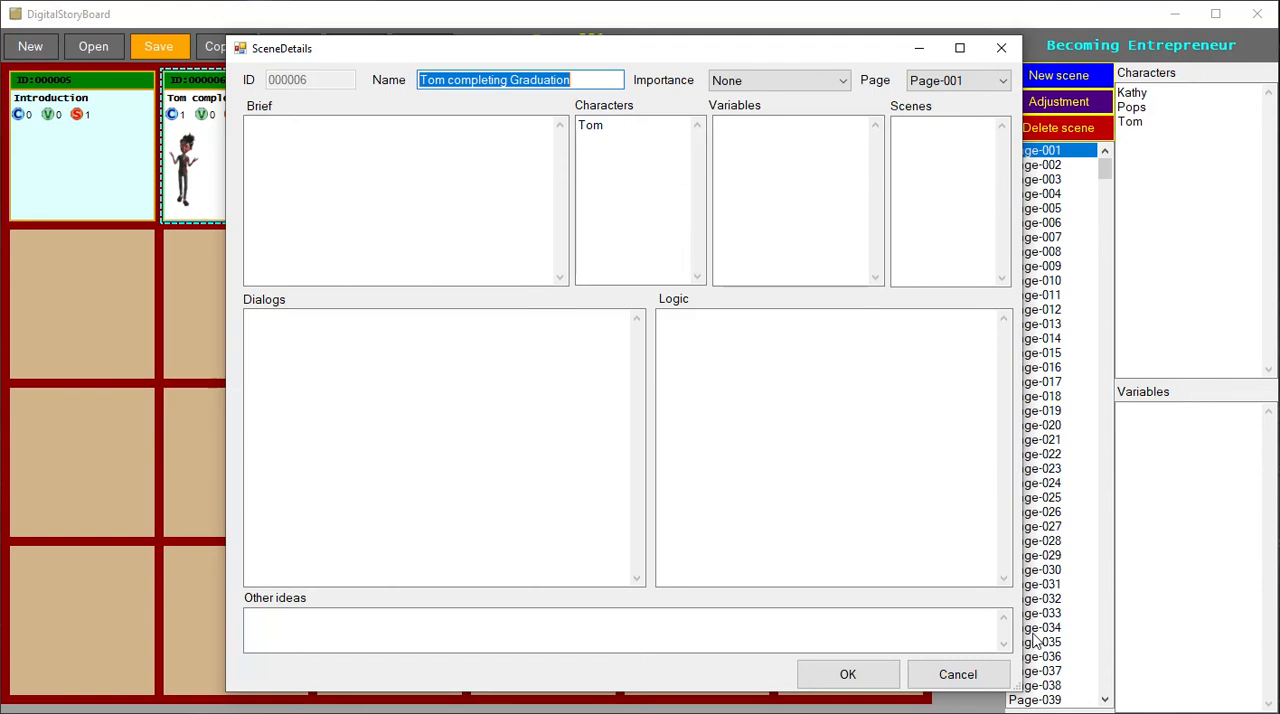
left_click(982, 680)
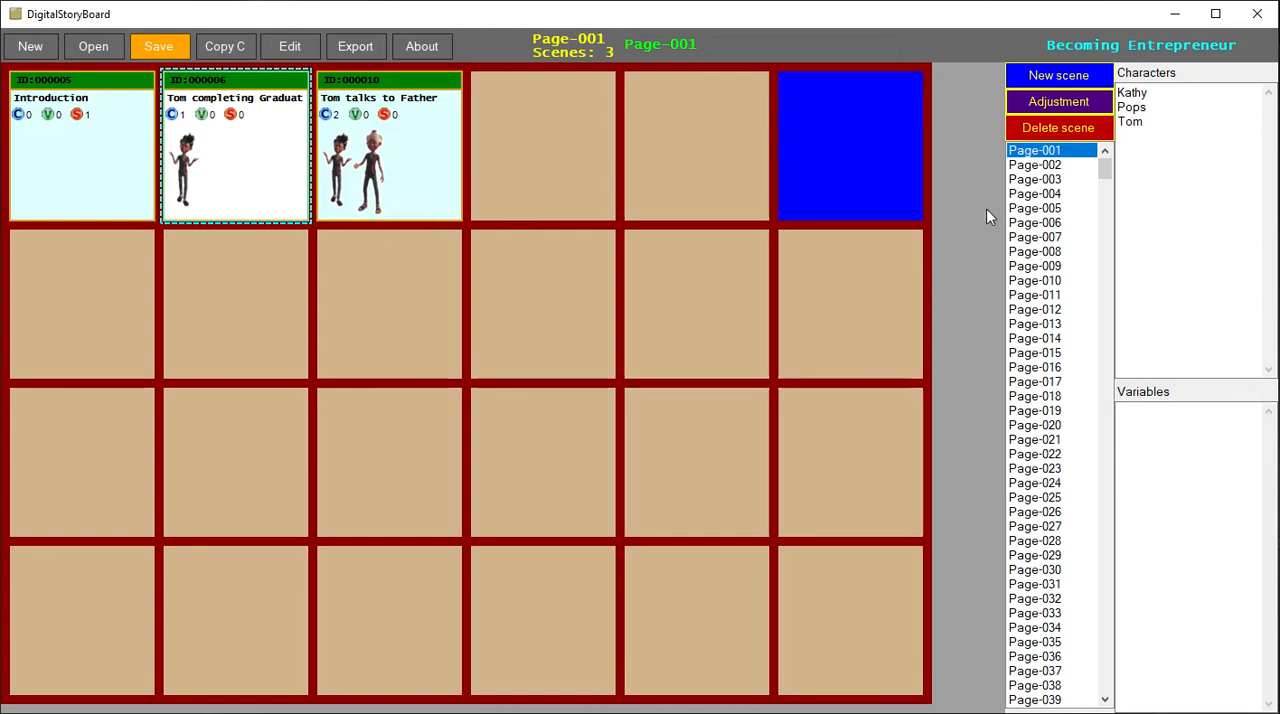
- Change the title of Page-001 to "Introduction"
left_click(420, 166)
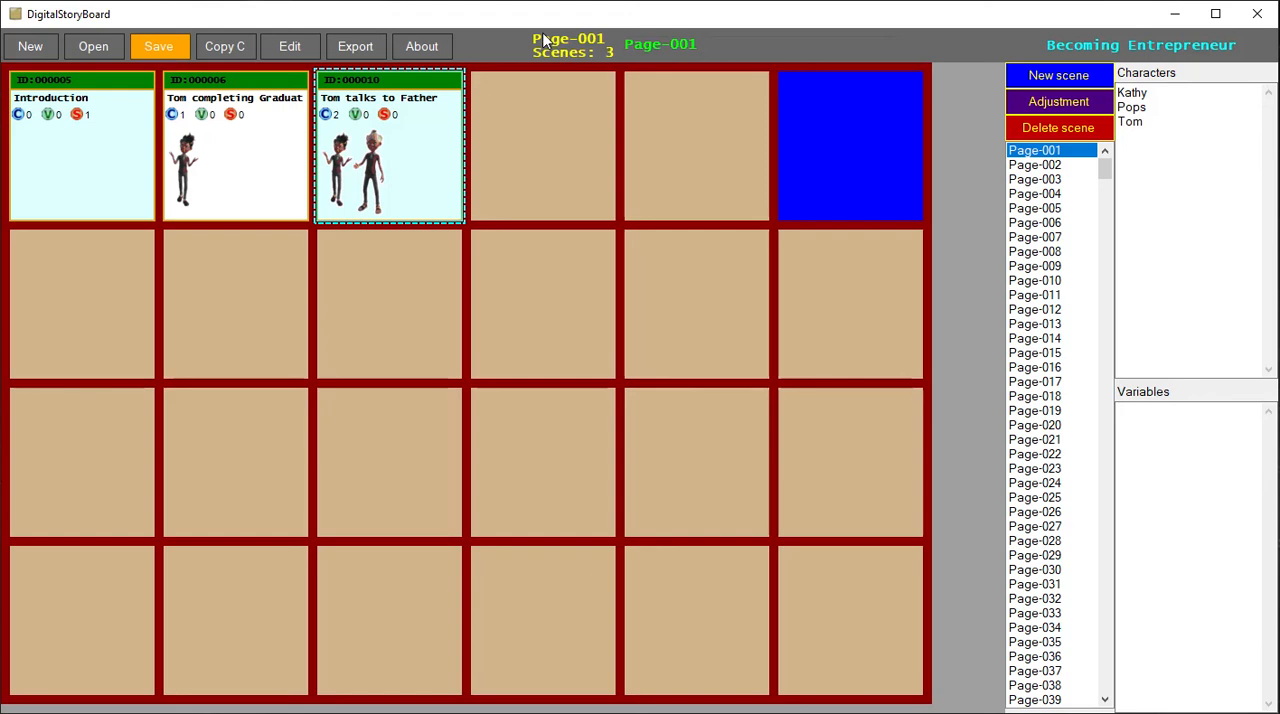
left_click_drag(627, 44, 717, 42)
left_click_drag(1107, 178, 1085, 708)
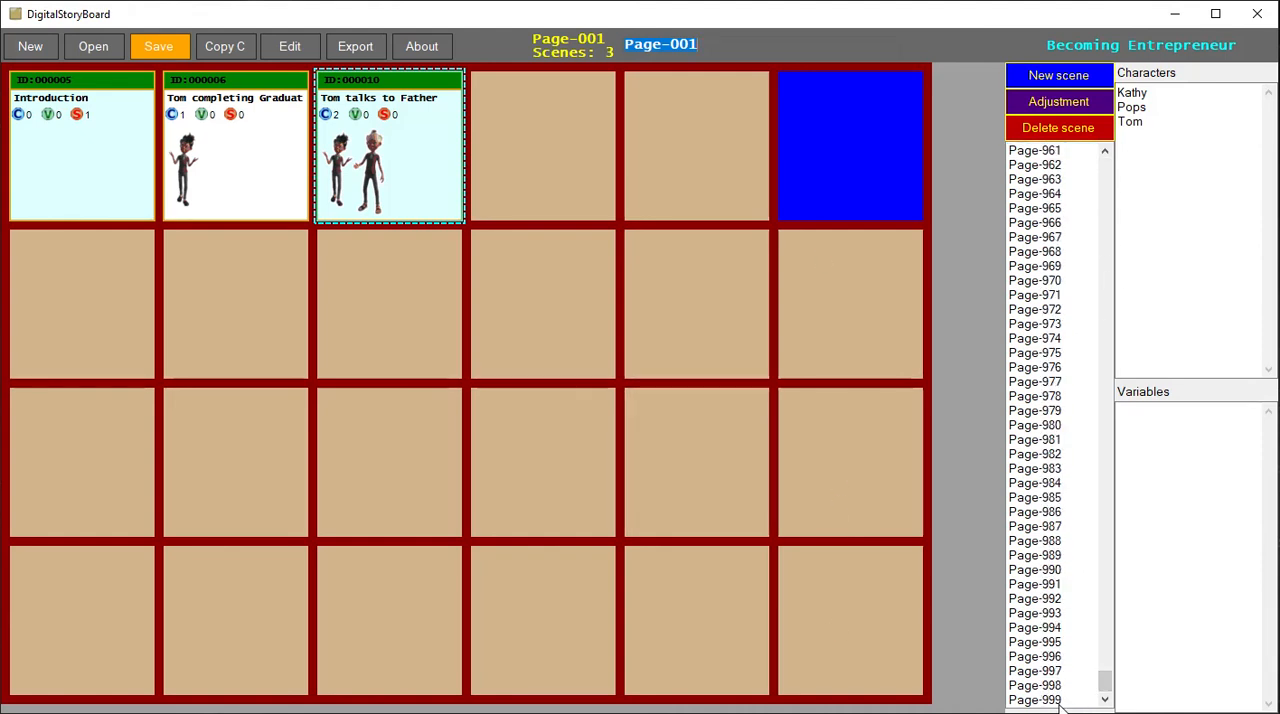
left_click_drag(1105, 685, 1091, 175)
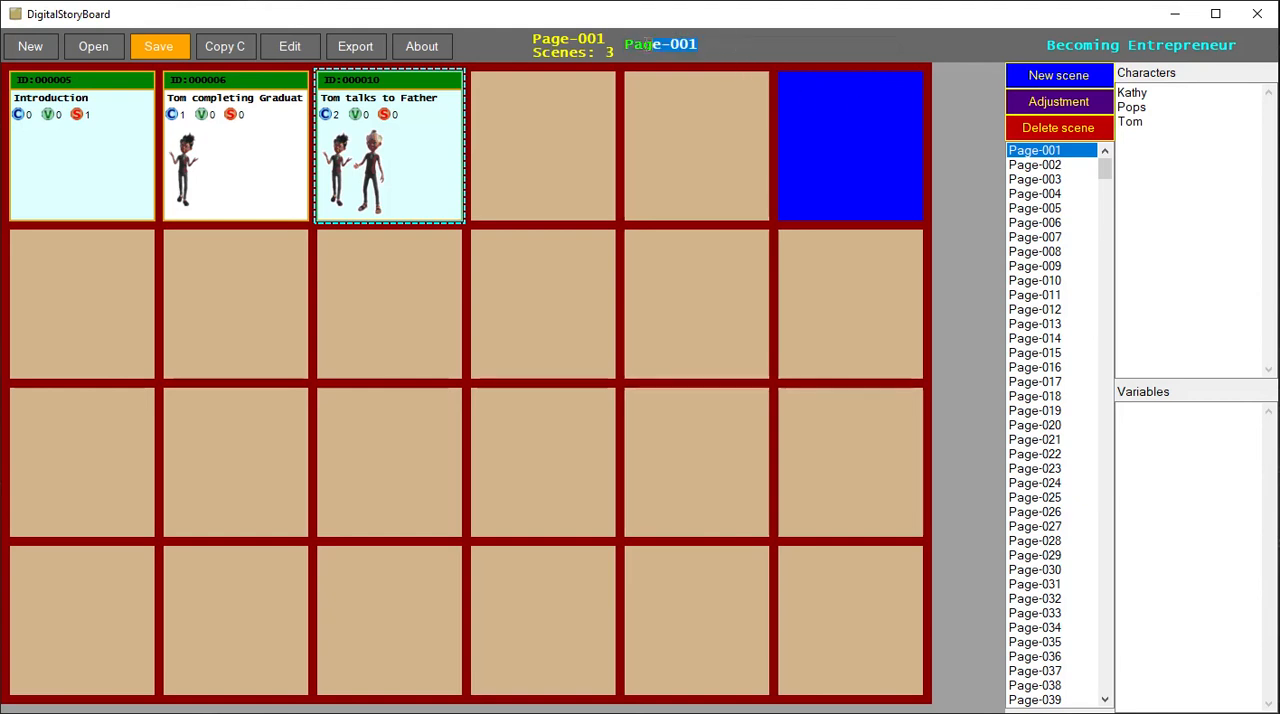
type("Introd")
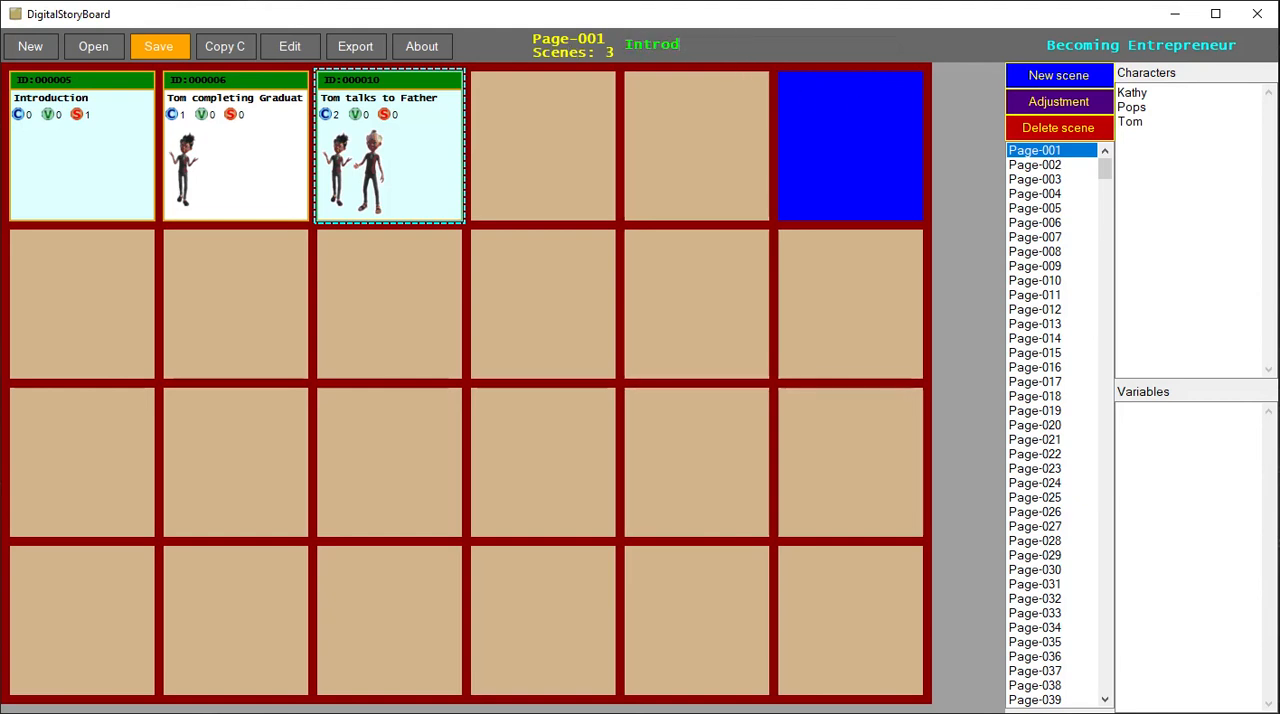
type("uction")
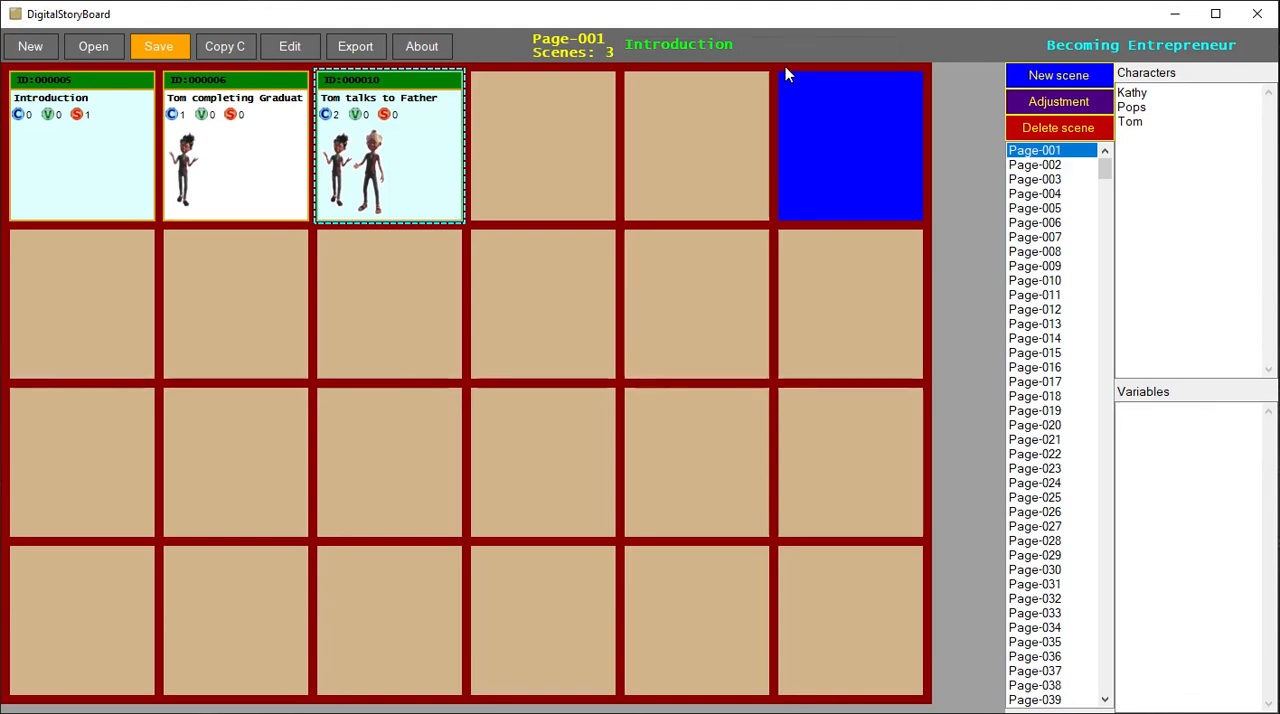
left_click_drag(758, 50, 652, 44)
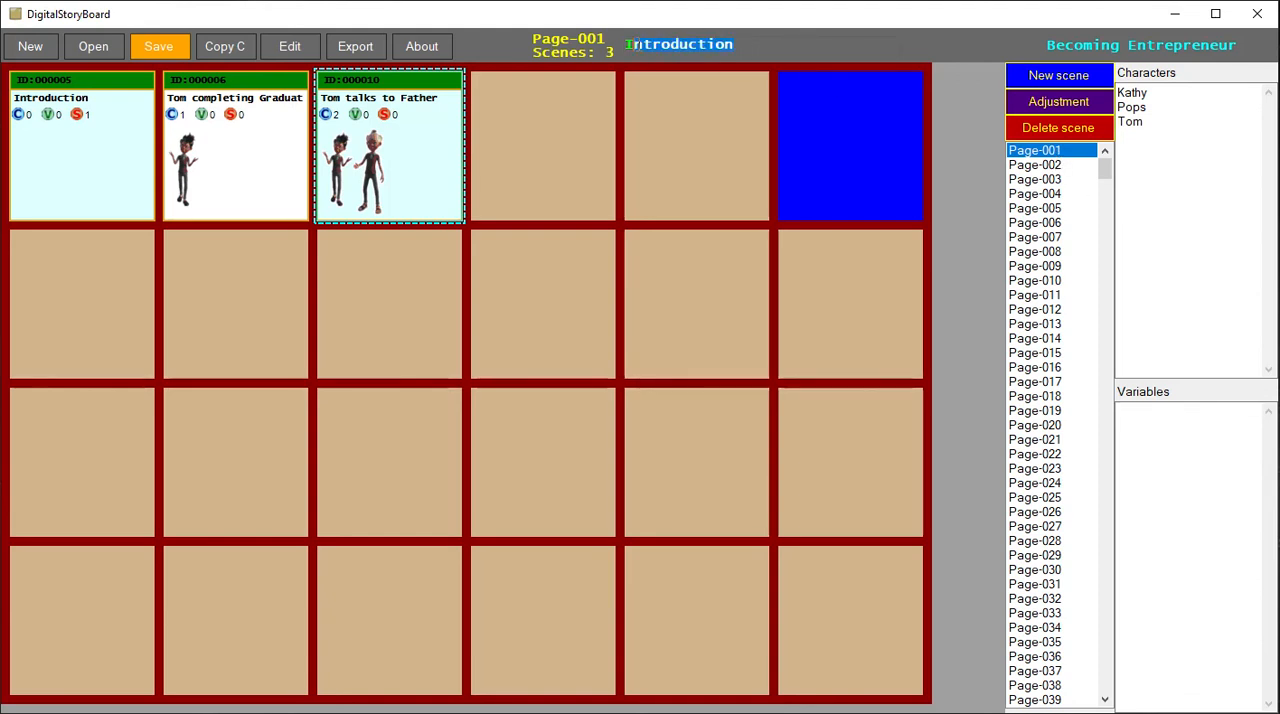
- Open Page-002 and change its title to "Meeting Kathy"
left_click(1012, 167)
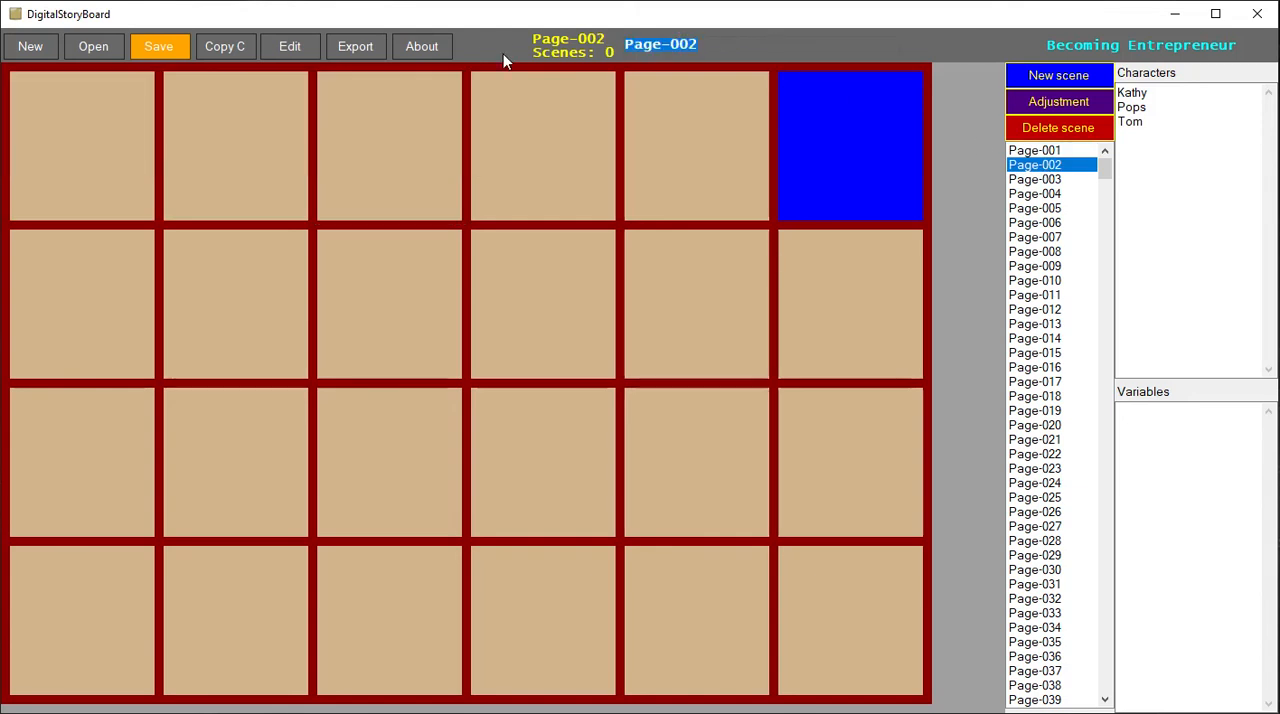
type("Meeting Kathryn")
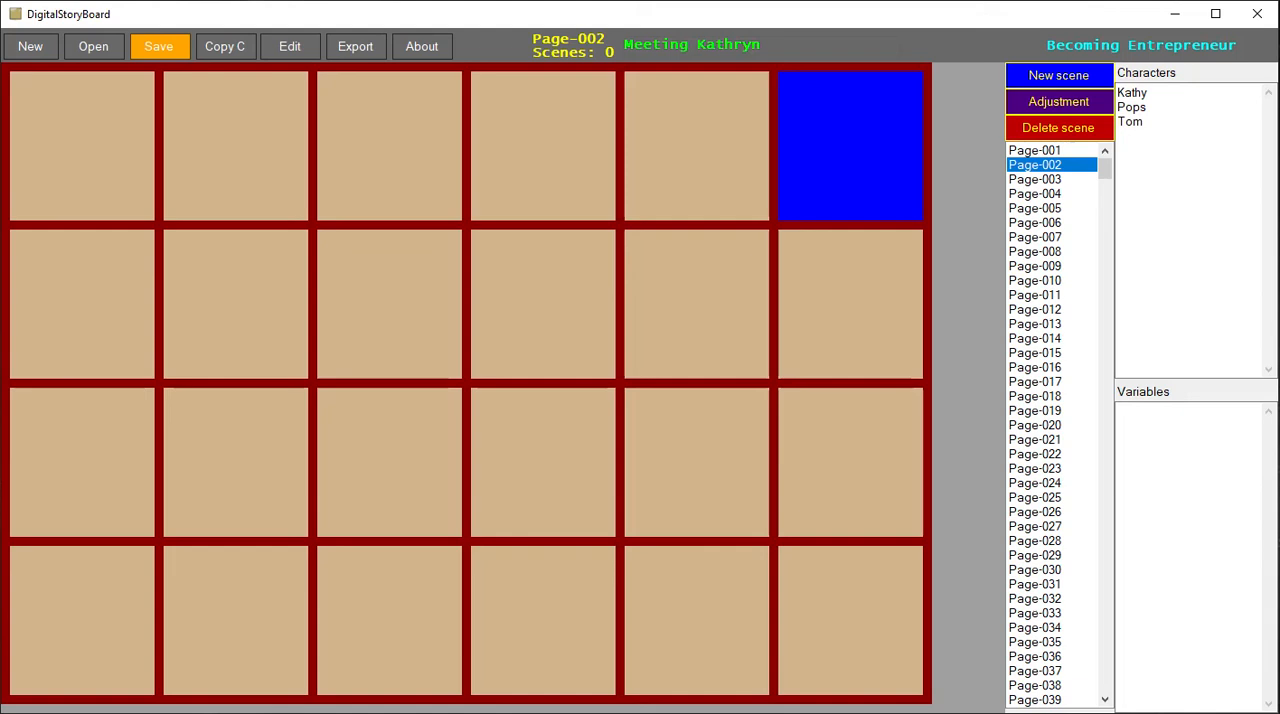
key("BackSpace")
key("BackSpace")
key("BackSpace")
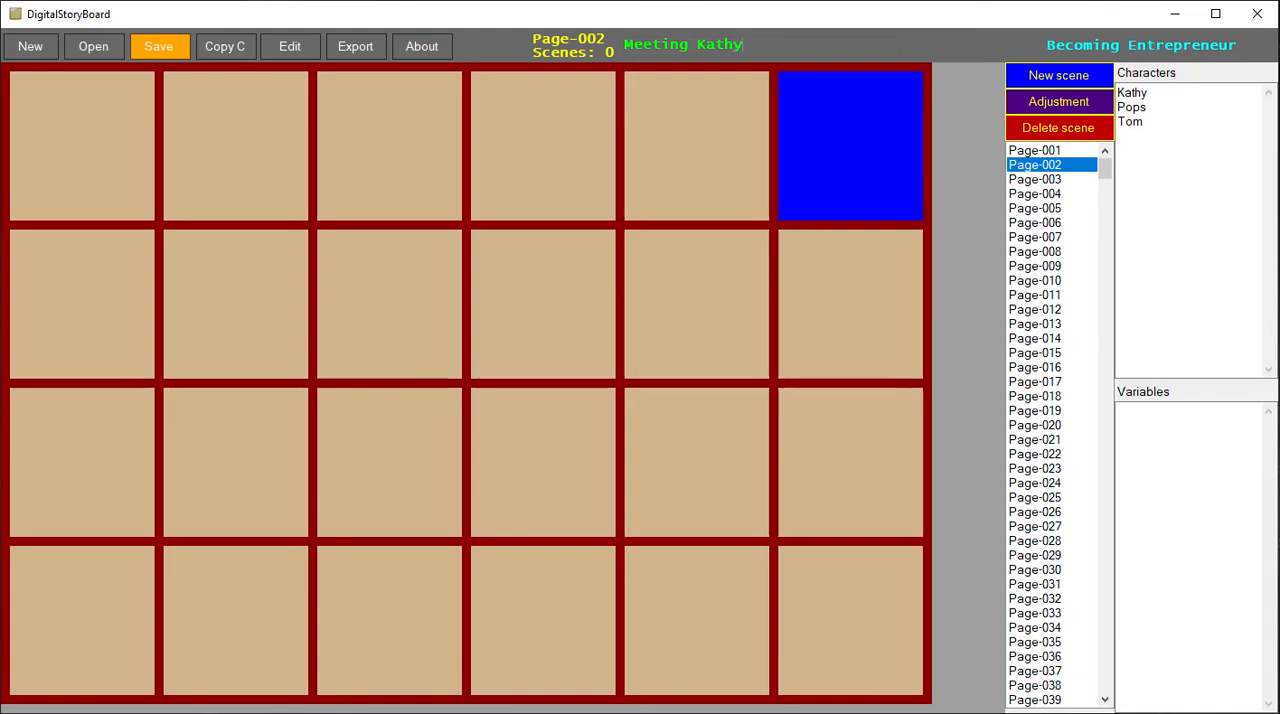
- Switch between Page-001, Page-002 and Page-003 to check their titles, finishing on Page-001
left_click(1065, 152)
left_click(1076, 167)
left_click(1066, 152)
left_click(1066, 180)
left_click(1066, 151)
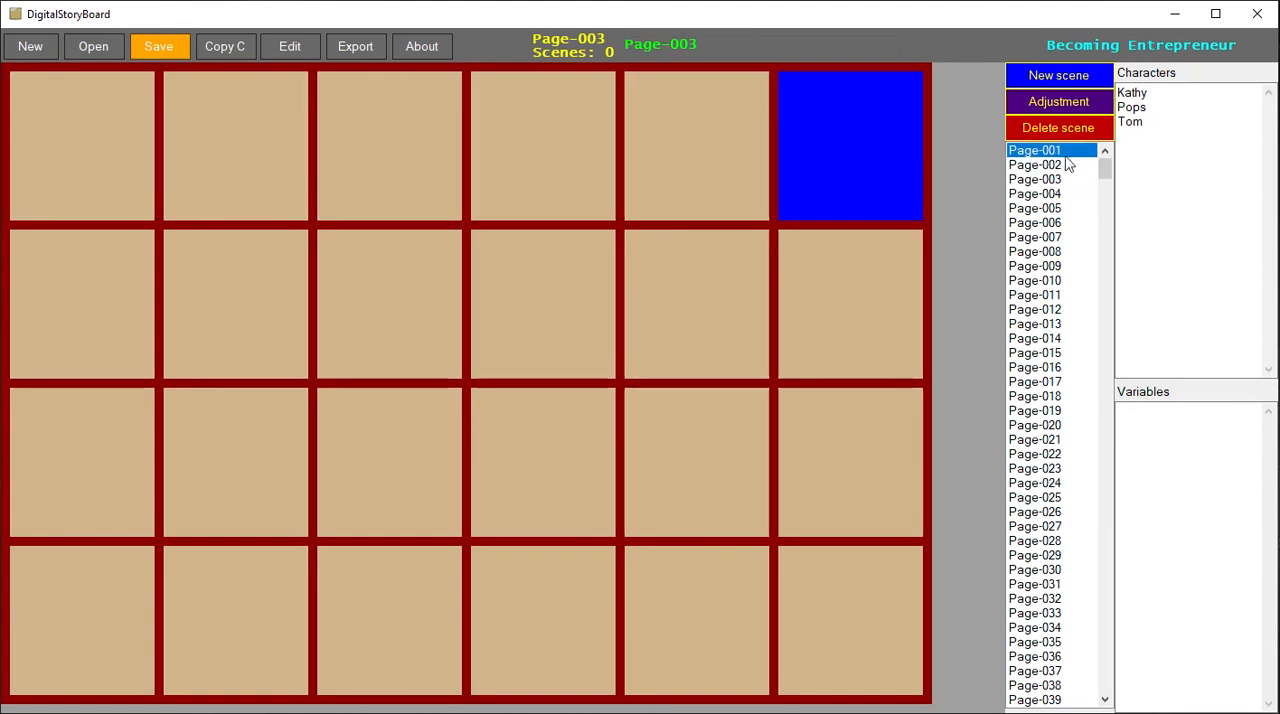
left_click(1066, 165)
left_click(1066, 151)
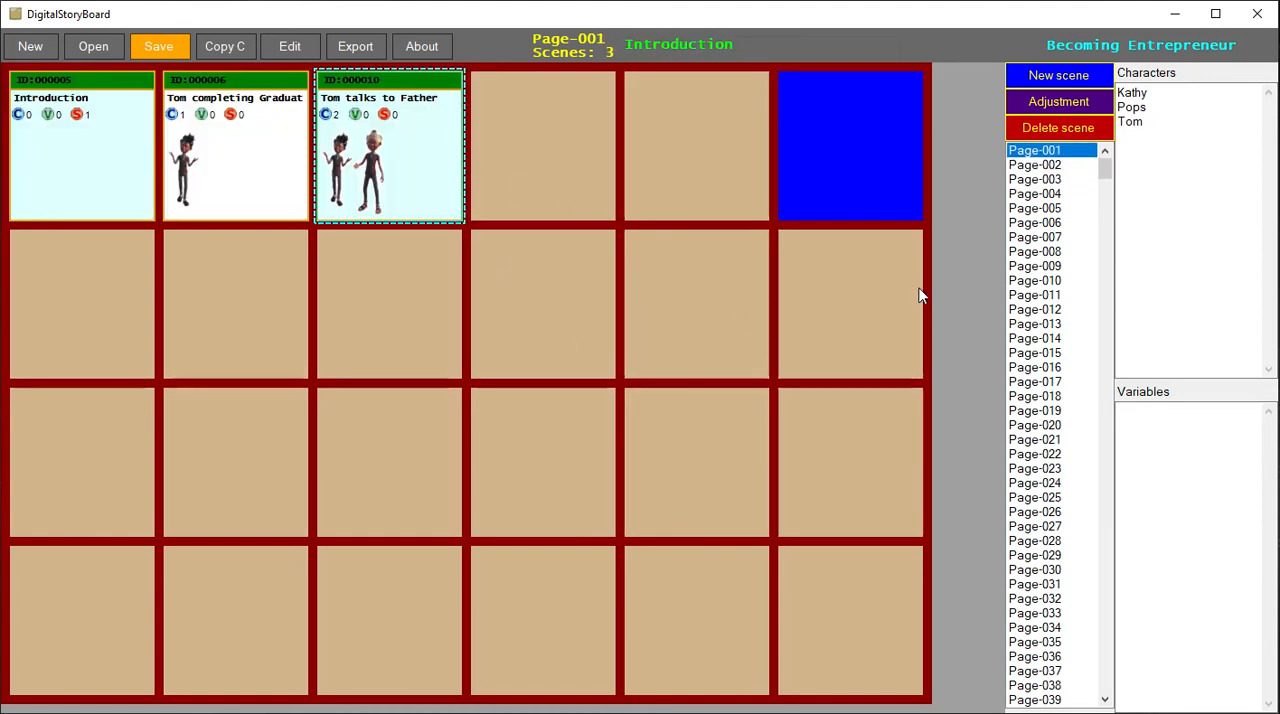
- Create a new scene on Page-001 and name it "Go out of house" in its details
left_click(697, 165)
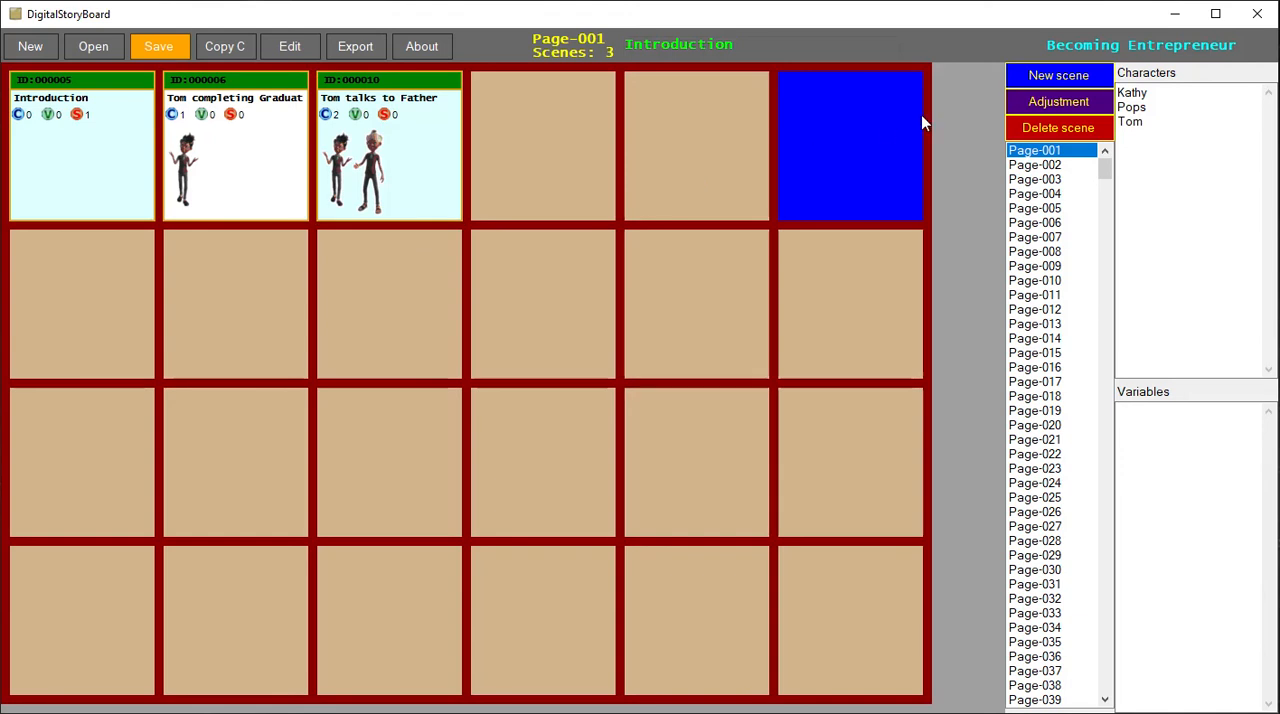
left_click(1039, 75)
double_click(837, 163)
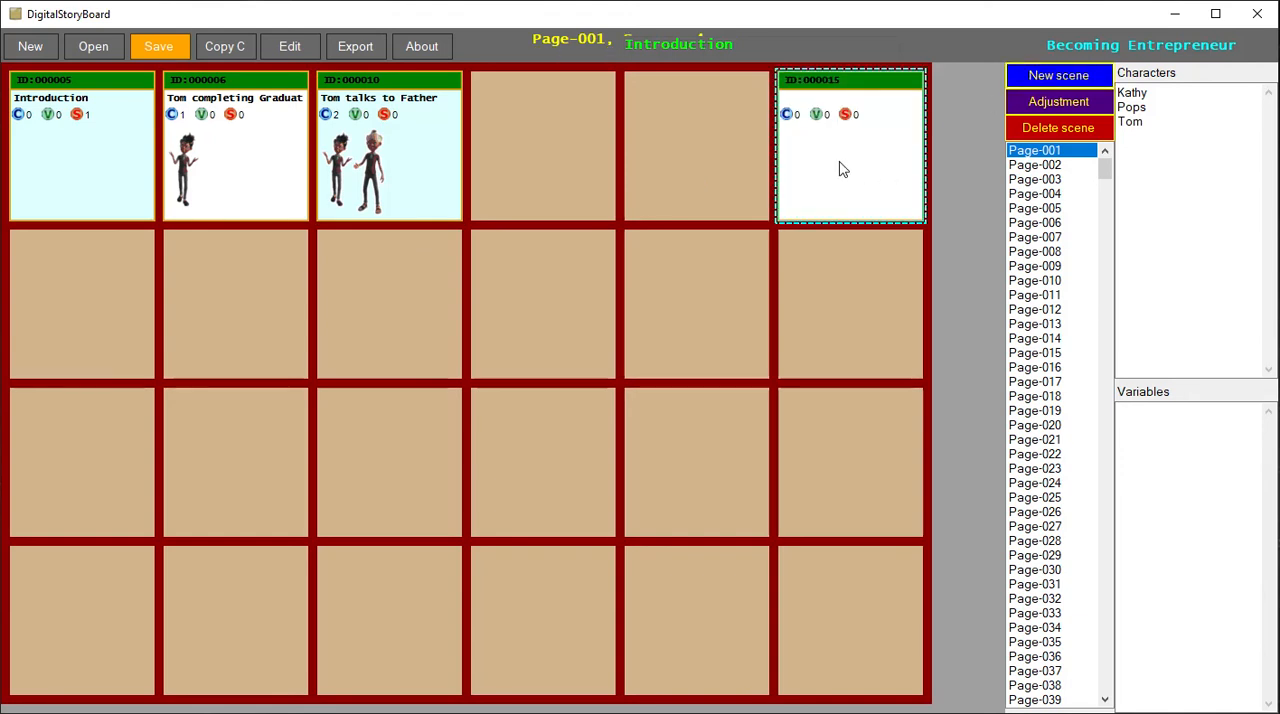
type("M")
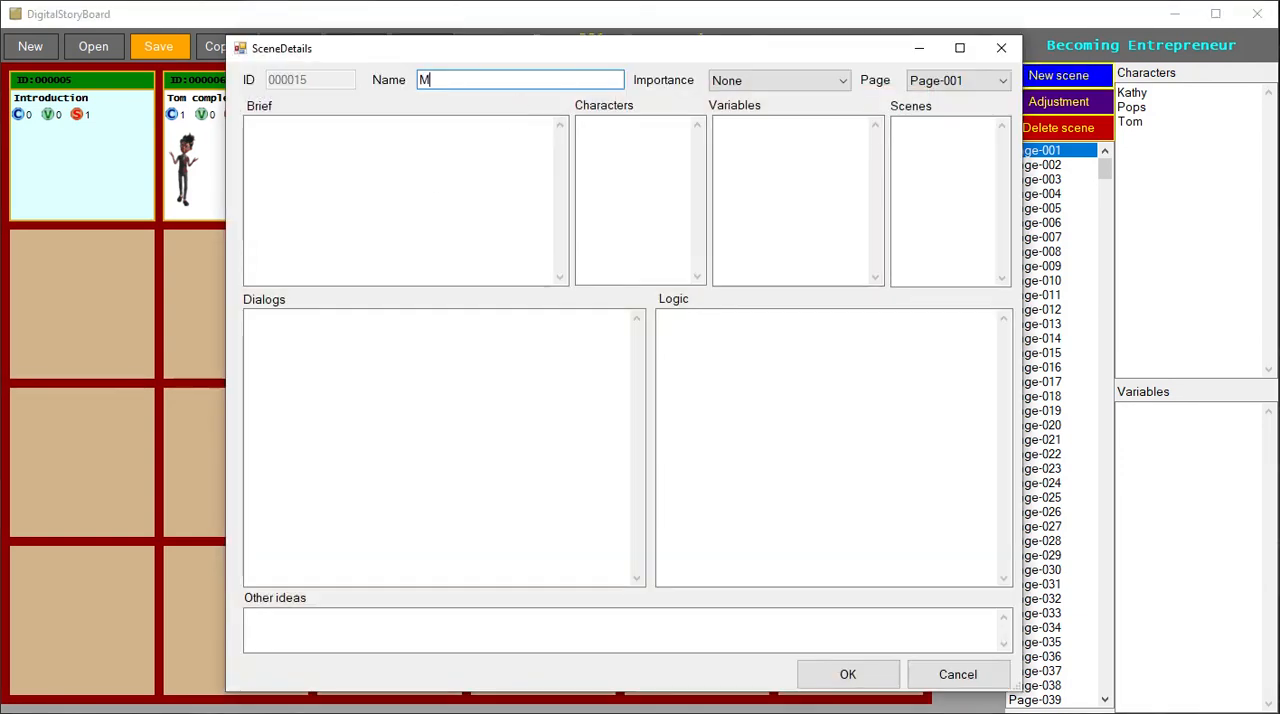
type("eet")
key("BackSpace")
key("BackSpace")
key("BackSpace")
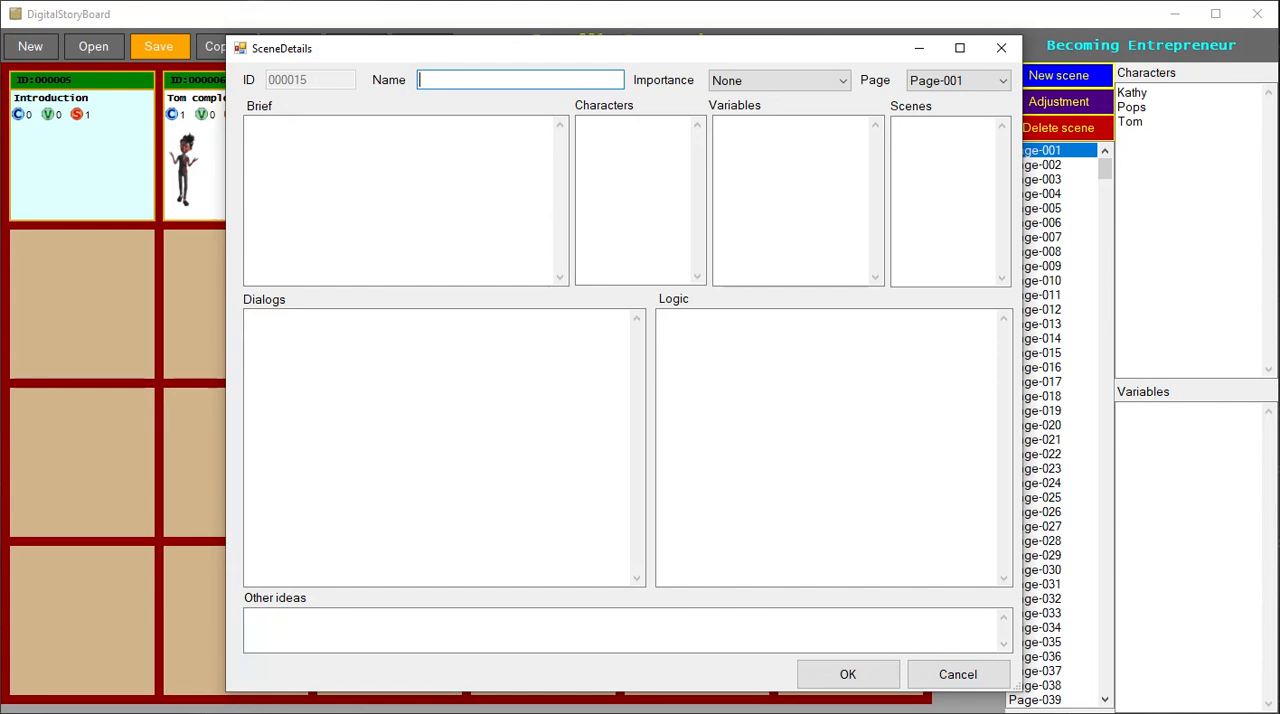
type("Go out of house")
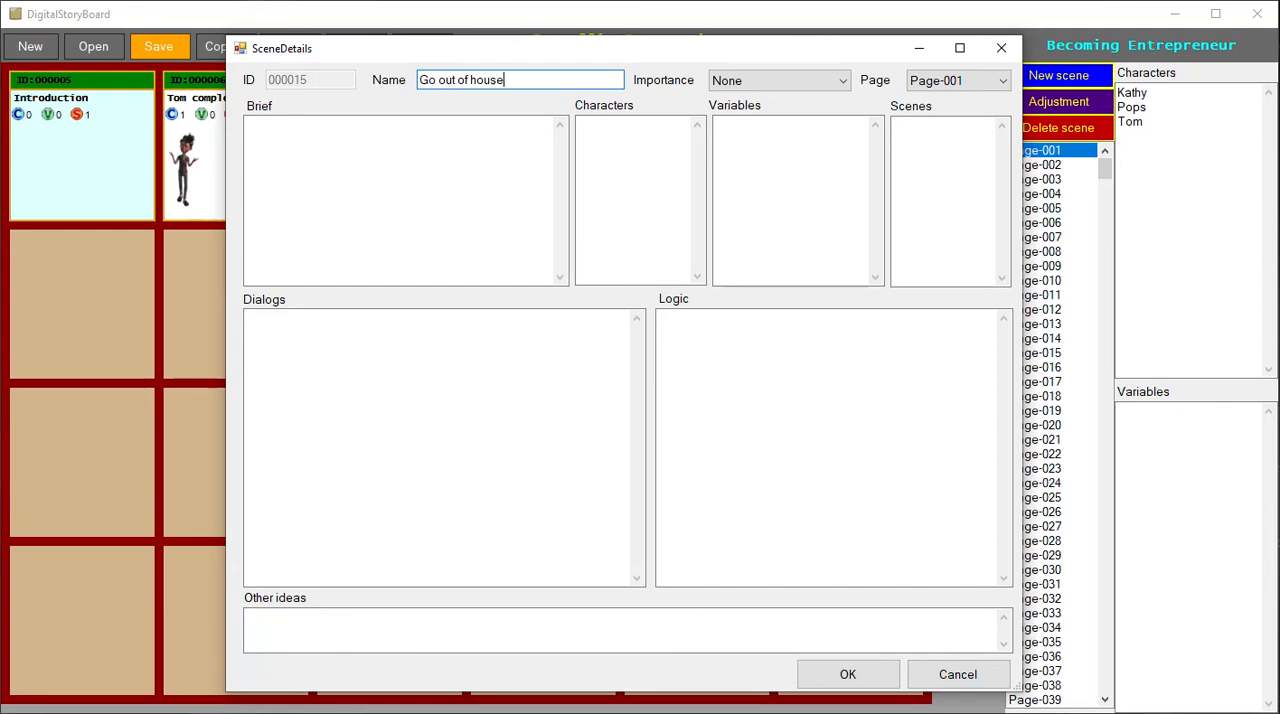
- Set the Go out of house scene's importance to Moderate, keeping it on Page-001
left_click(840, 81)
left_click(771, 129)
left_click(975, 84)
left_click(975, 86)
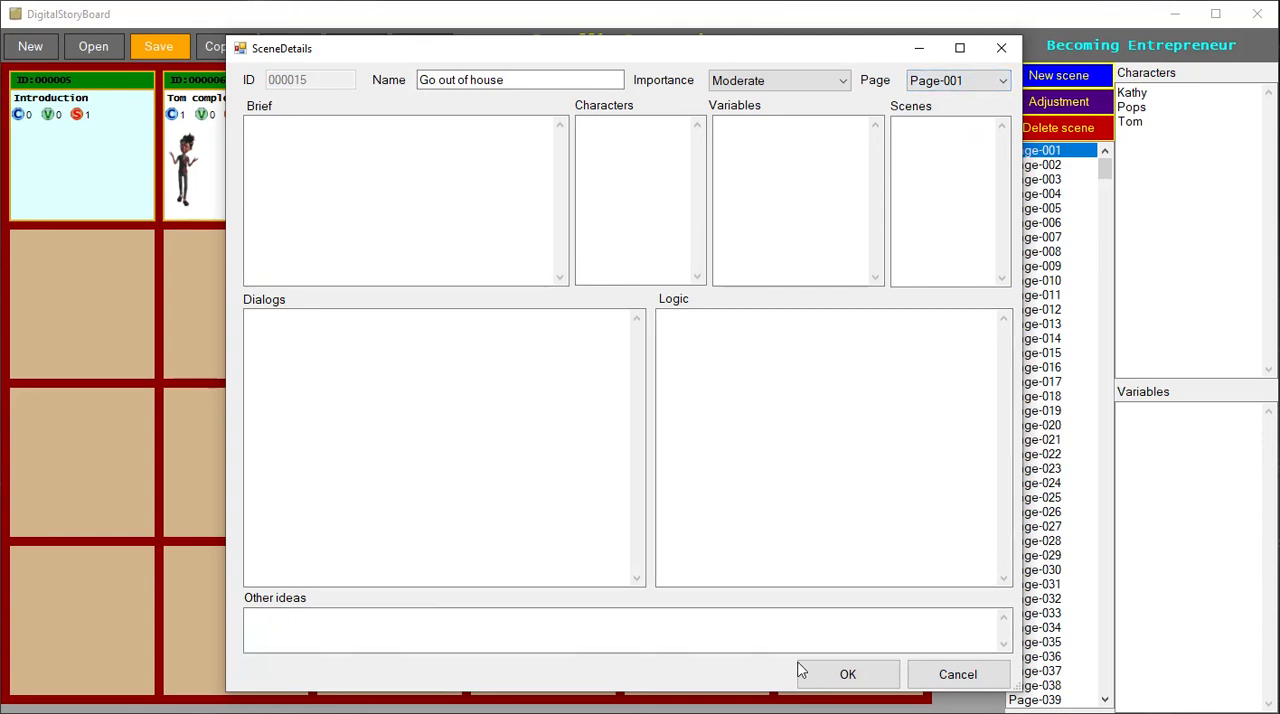
- Add Tom to the scene's characters, accept the details and move the scene to the fourth cell of the first row
left_click(657, 209)
type("Tom")
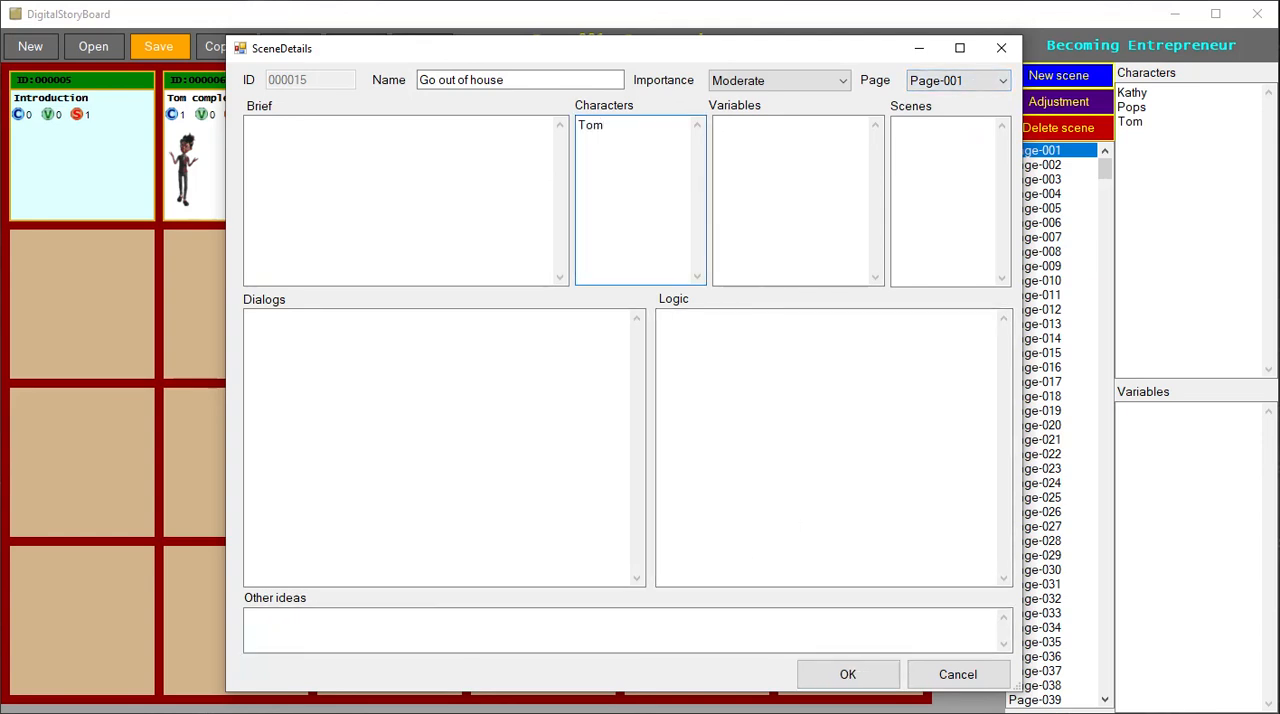
left_click(846, 672)
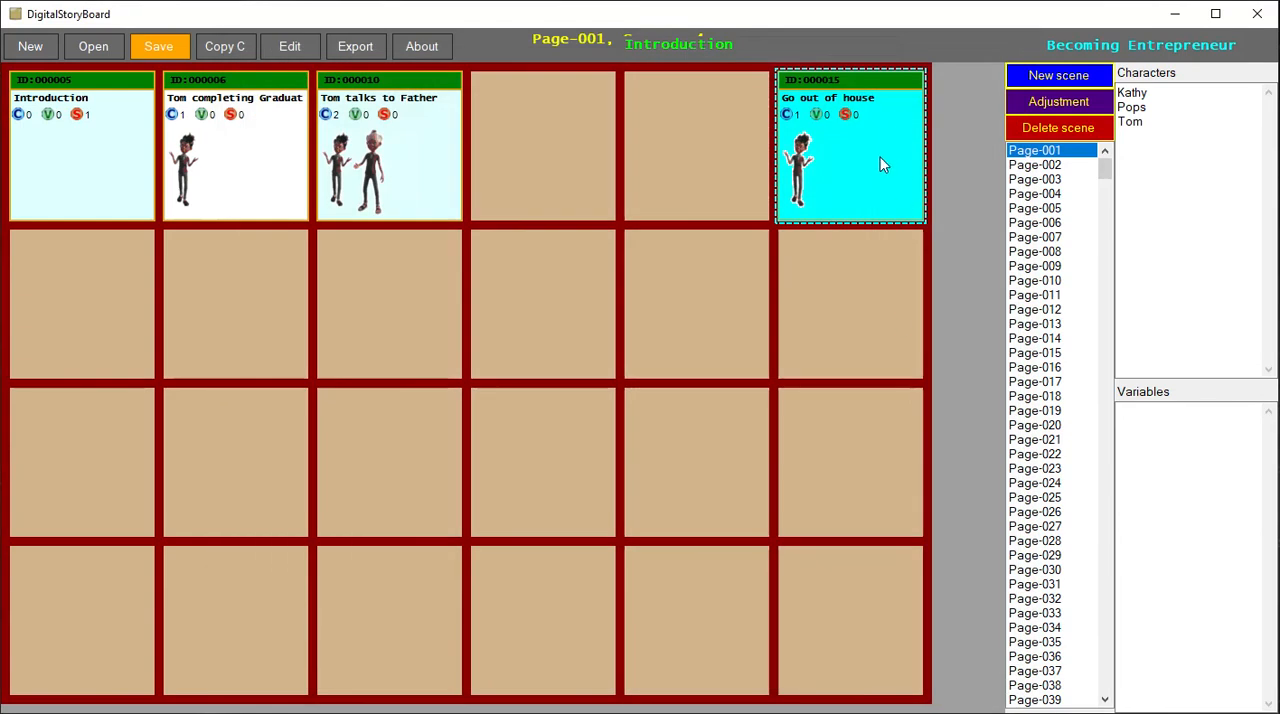
left_click_drag(877, 159, 648, 151)
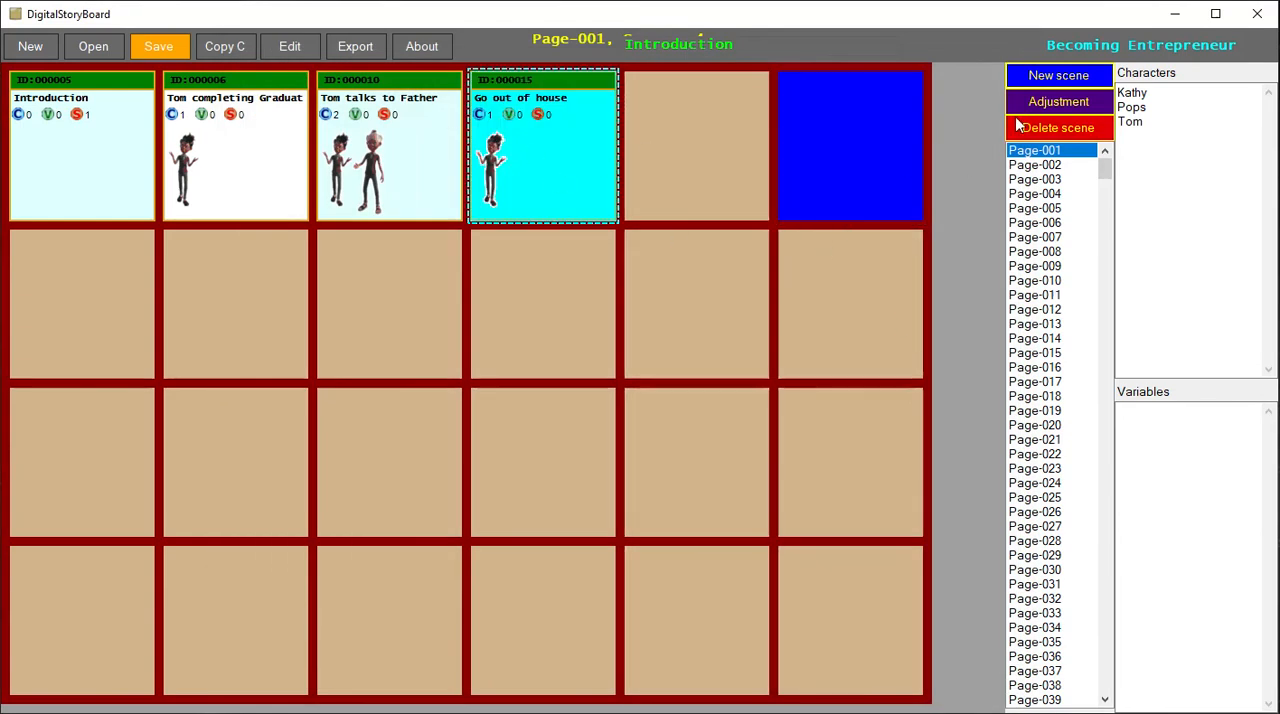
- Create another new scene on Page-001 and set its importance to Important
left_click(1046, 84)
double_click(871, 143)
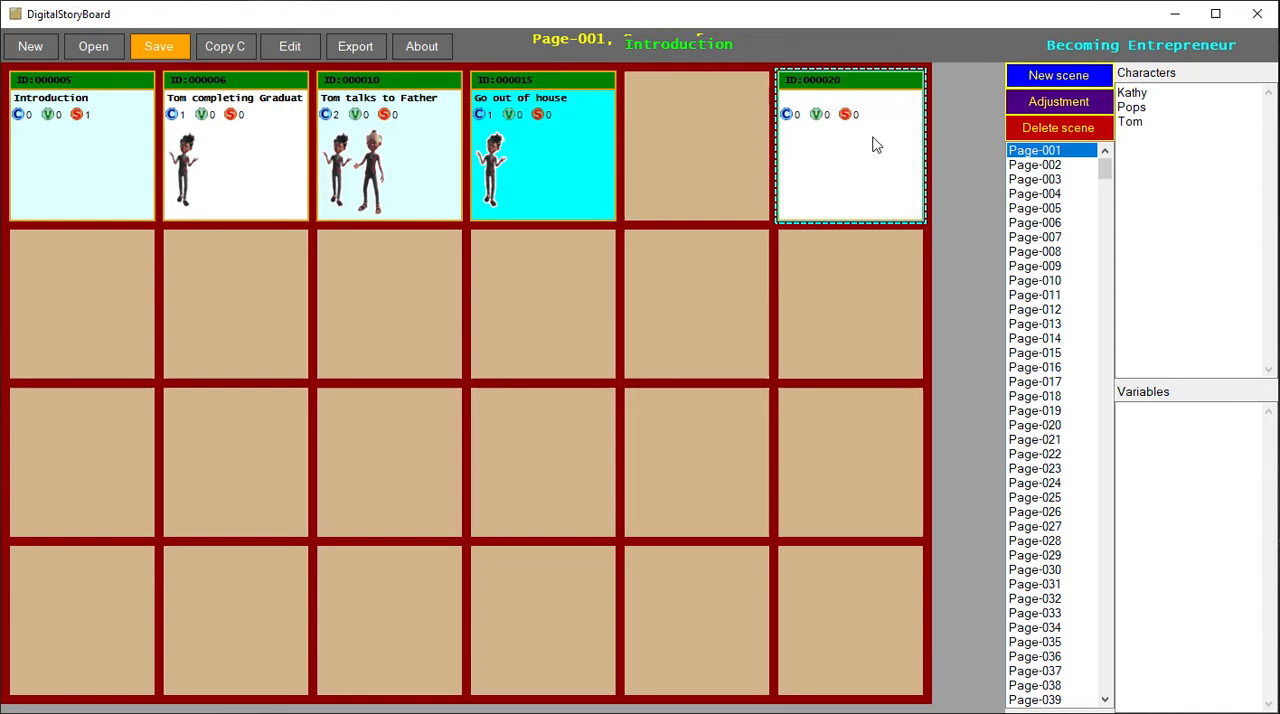
left_click(771, 84)
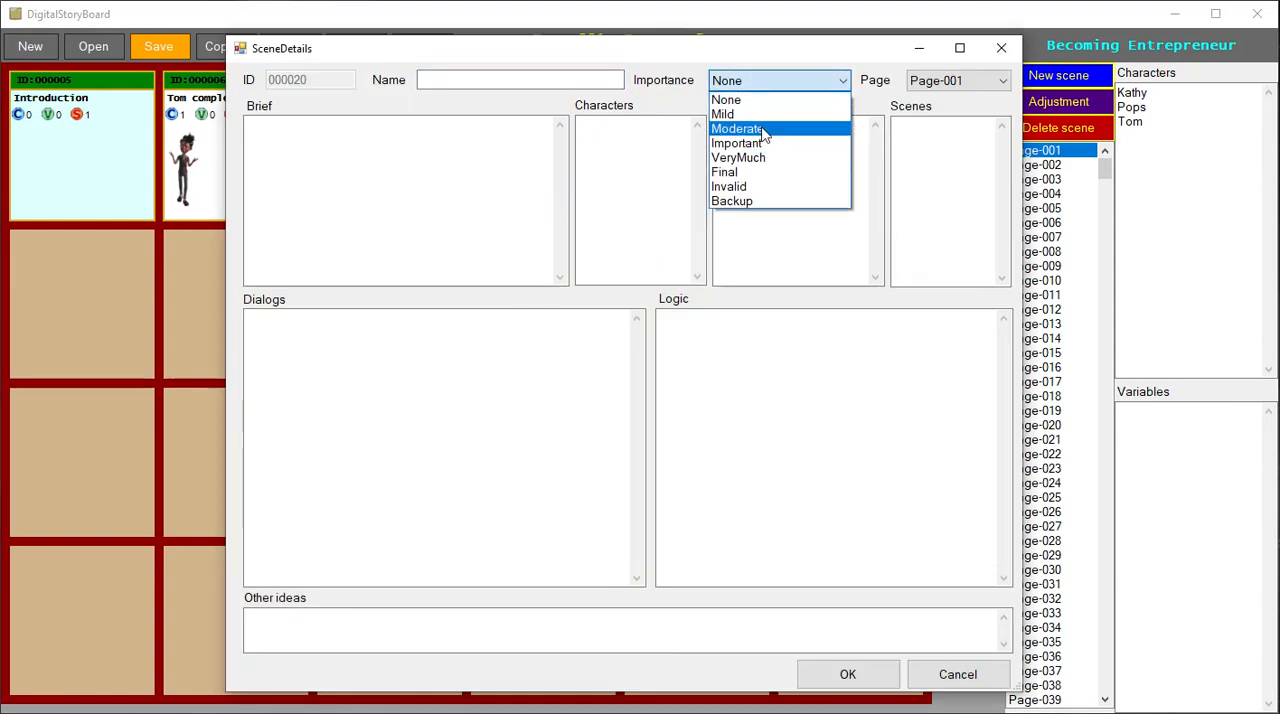
left_click(762, 149)
- Name the scene "Tom goes to Bank", accept its details and move it to the fifth cell of the first row
left_click(601, 84)
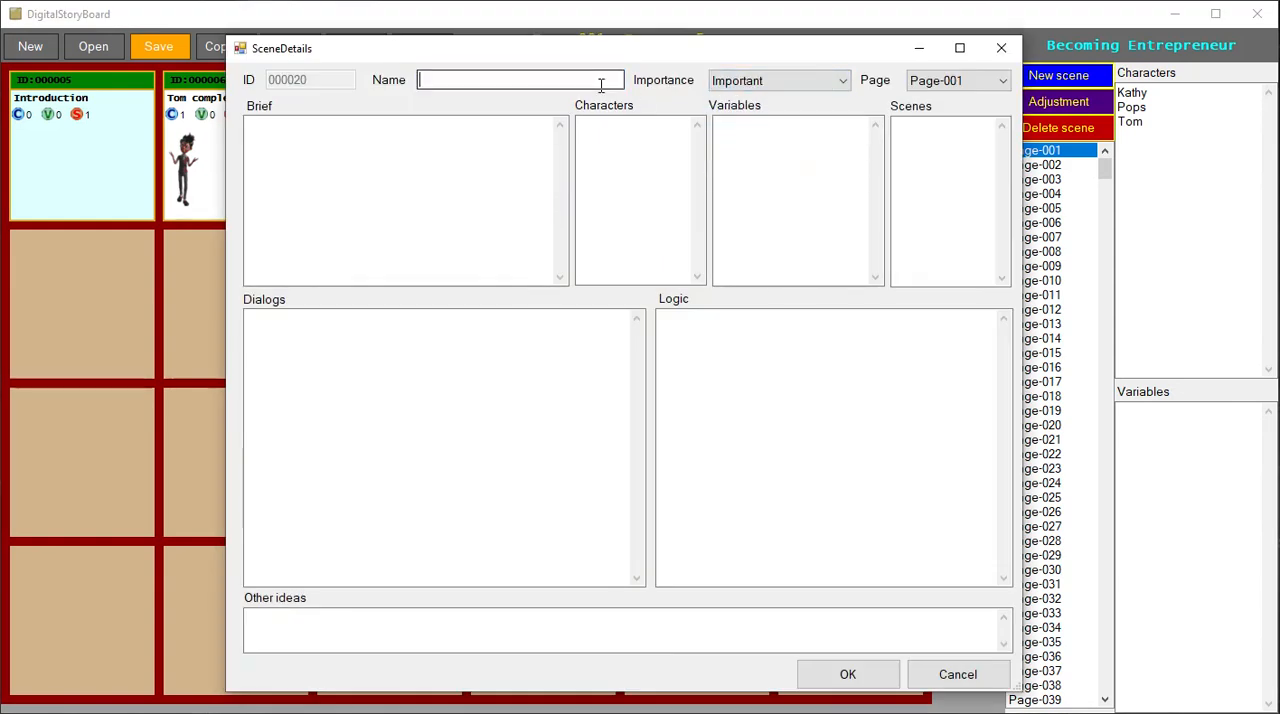
type("Tom goes to Bank")
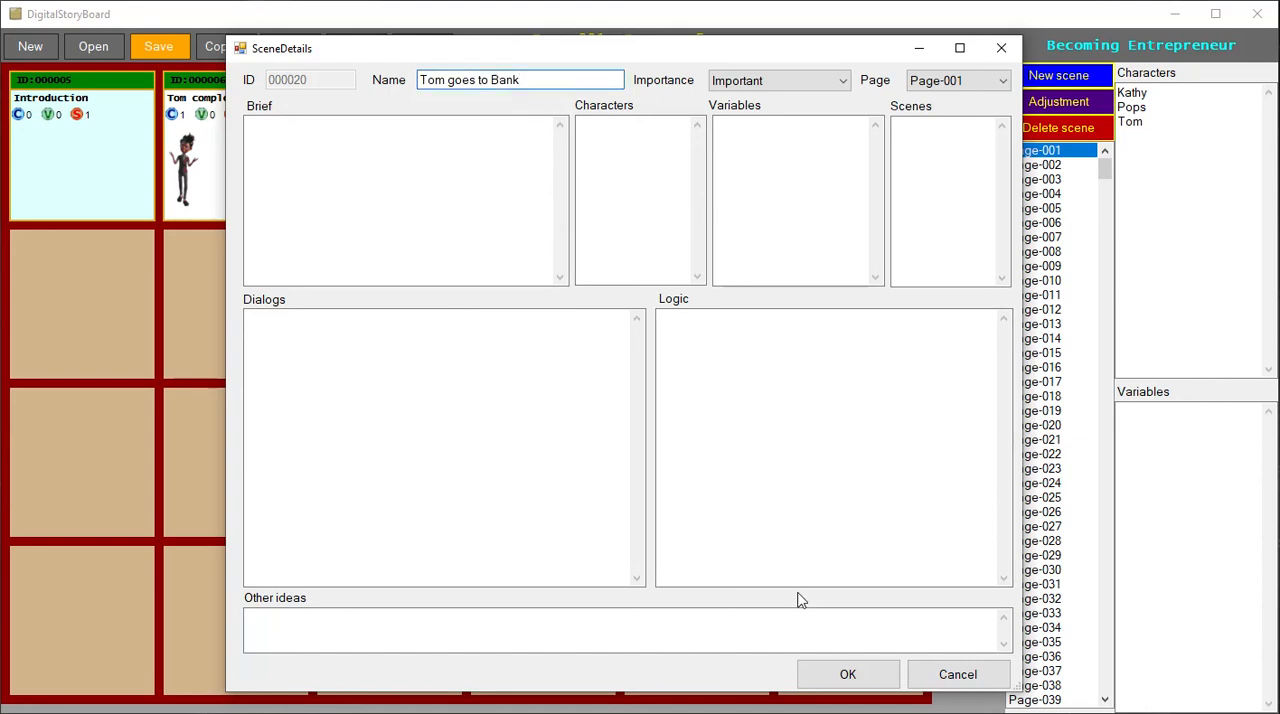
left_click(848, 676)
left_click_drag(874, 177, 771, 157)
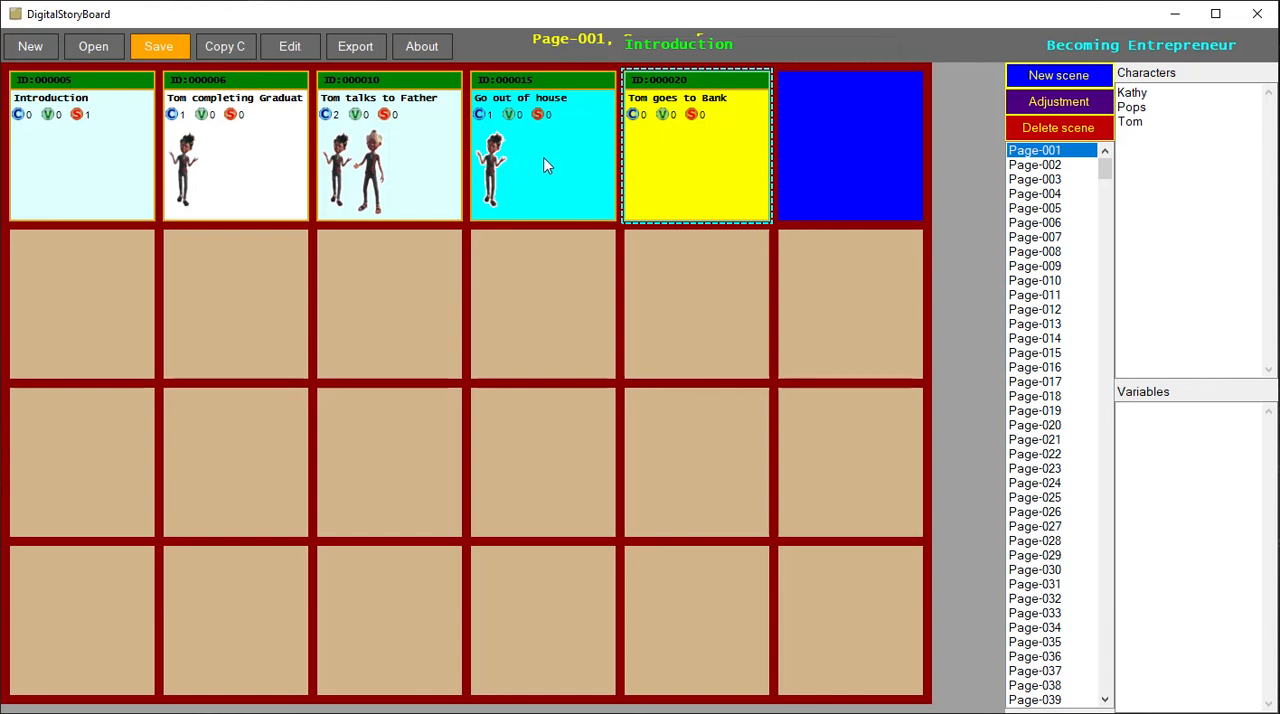
- Move the Go out of house and Tom goes to Bank scenes to the first and second cells of the second row
left_click_drag(543, 166, 203, 334)
left_click_drag(643, 209, 320, 318)
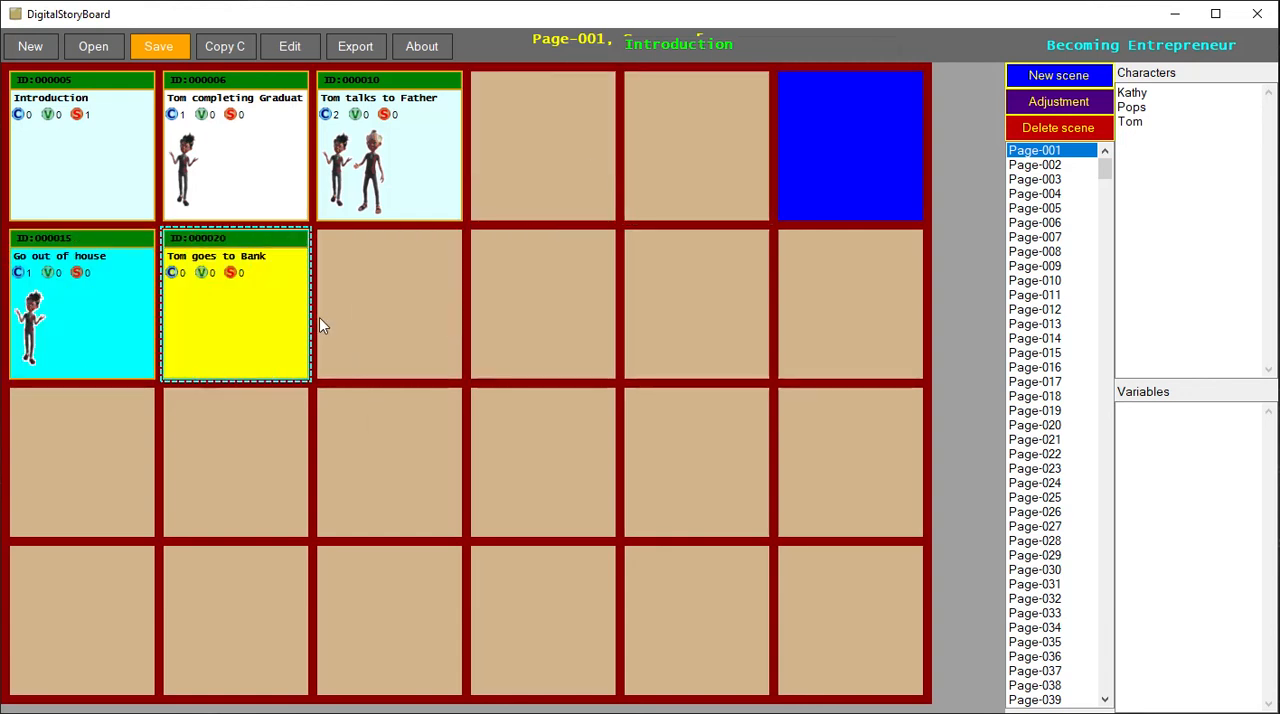
- Create a scene named "Tom Meets Kathy" with VeryMuch importance and place it in the third cell of the second row
left_click(1062, 82)
double_click(899, 108)
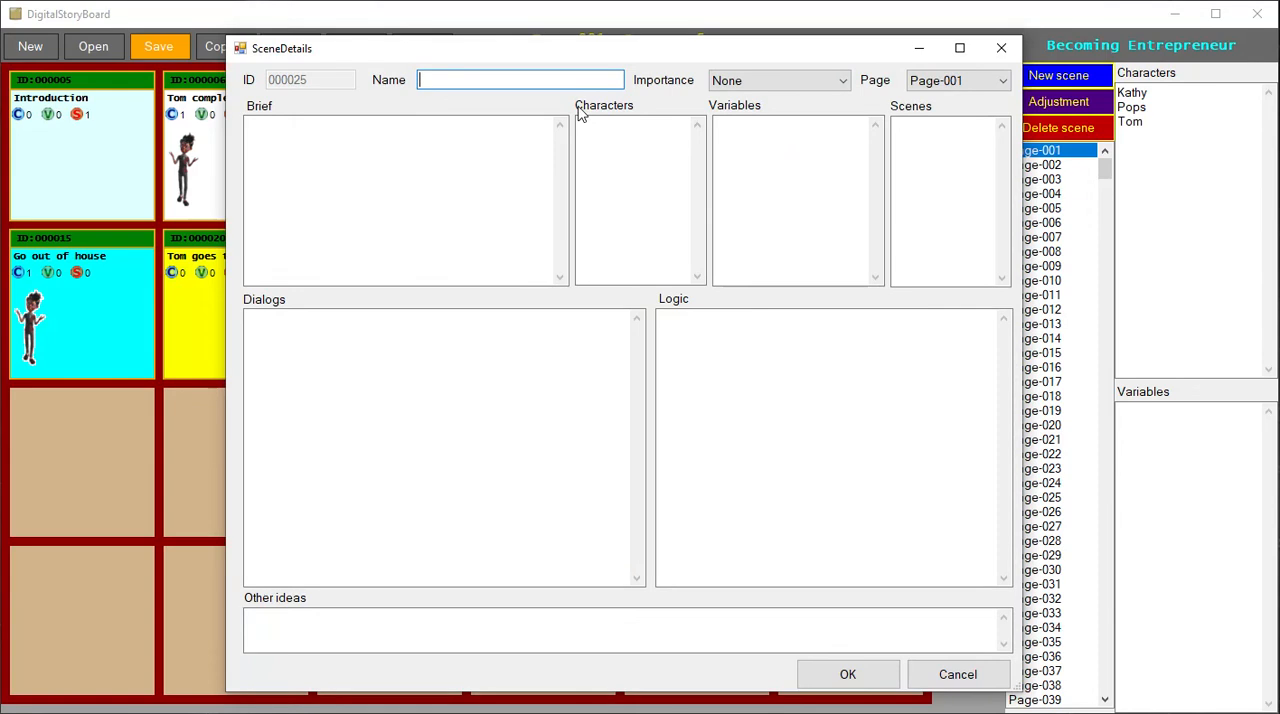
type("Tom Meeets Kathr")
key("BackSpace")
type("y")
left_click(783, 78)
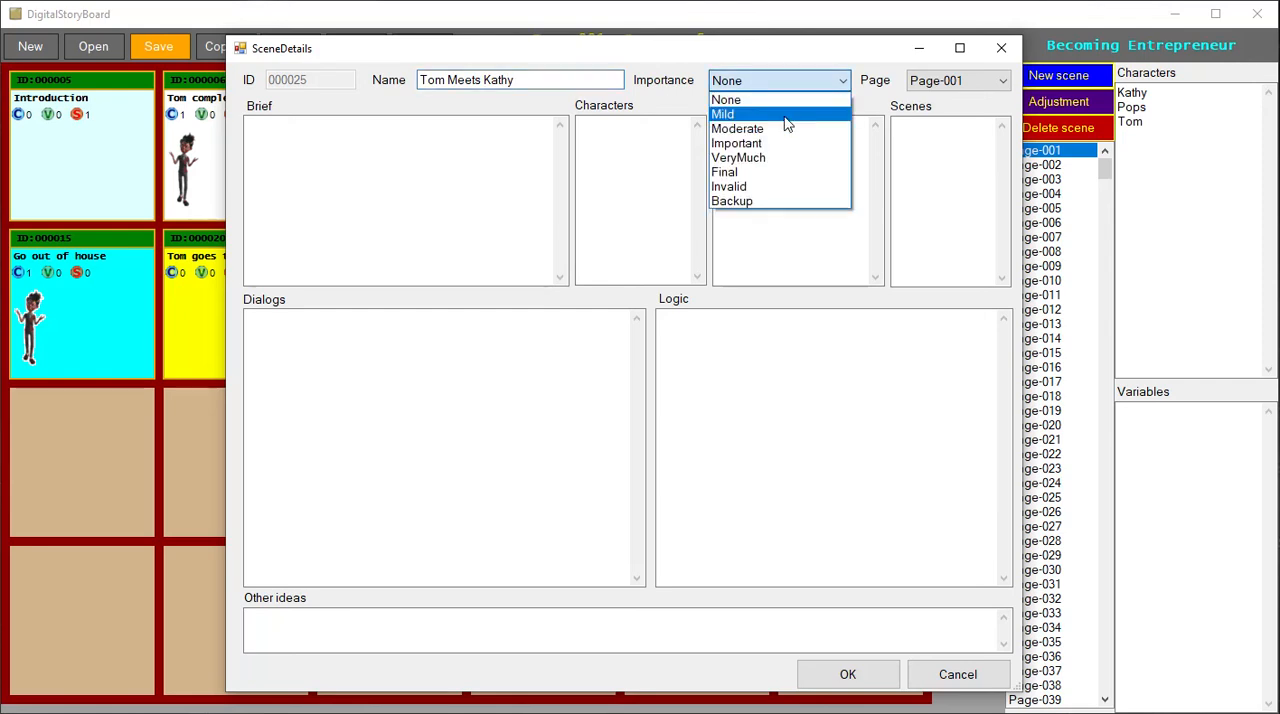
left_click(762, 166)
left_click(847, 674)
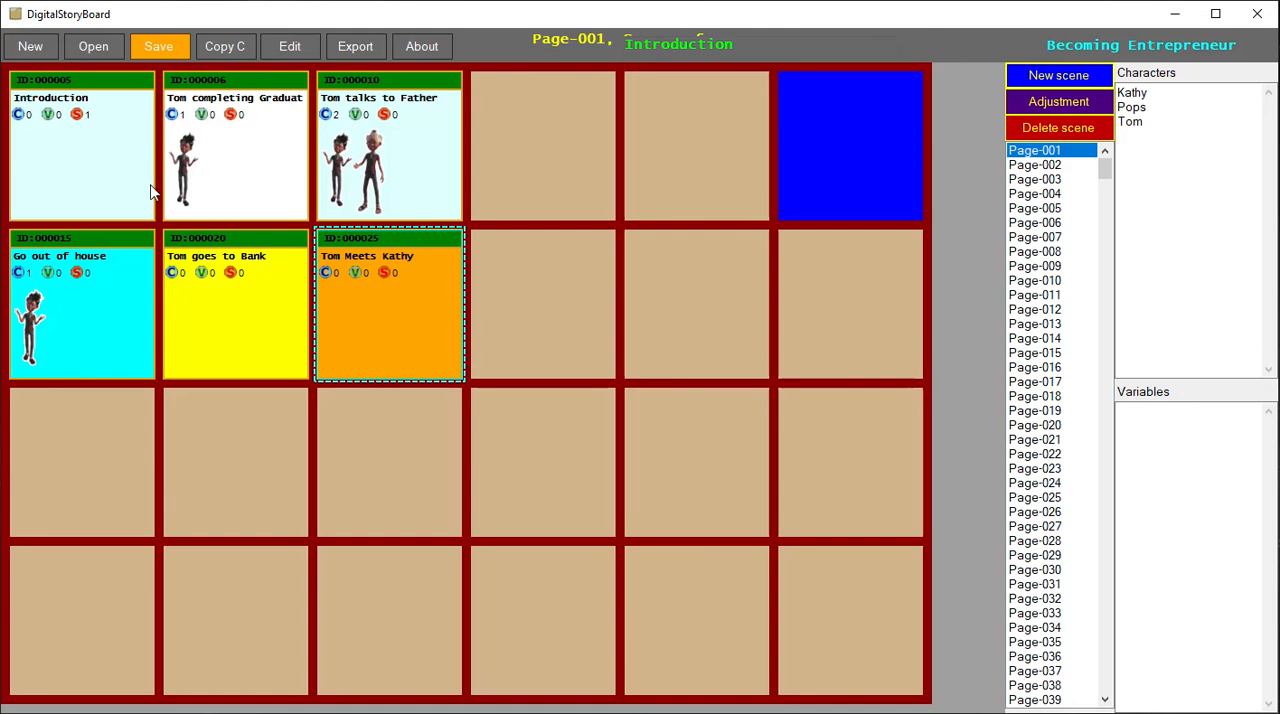
- View the Tom completing Graduation scene's details, close them, and check Page-002 before returning to Page-001
double_click(231, 174)
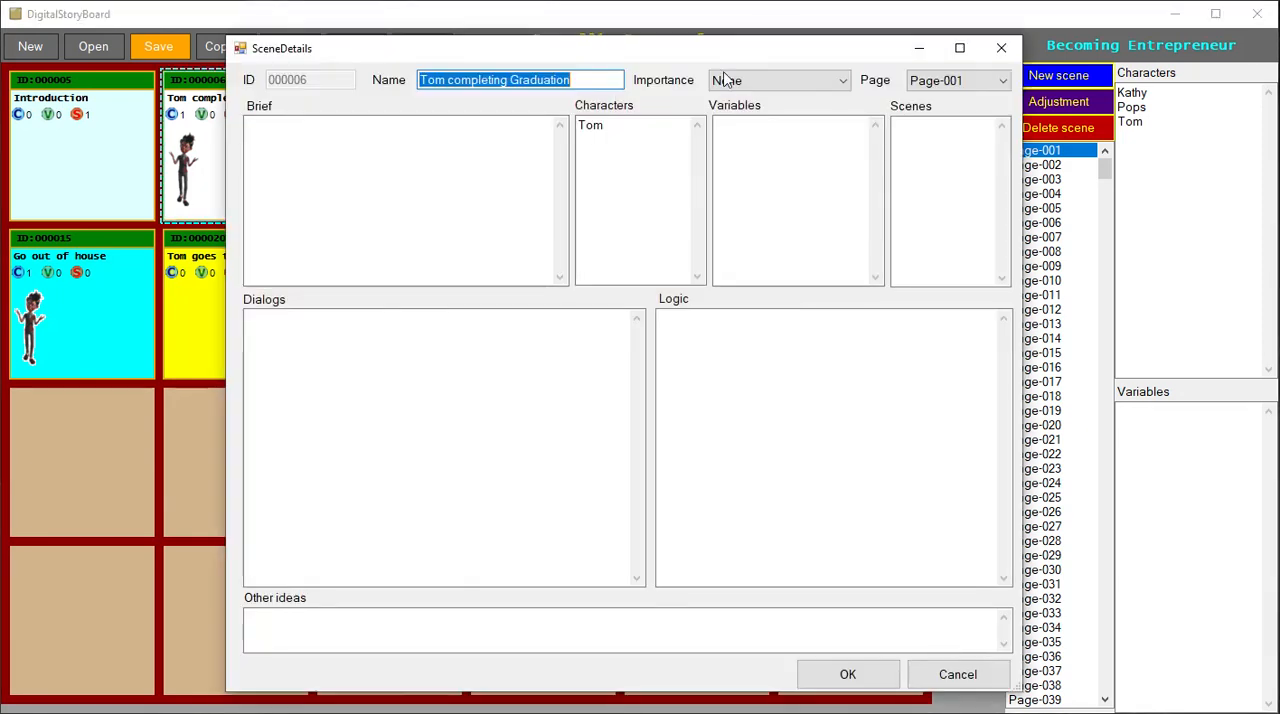
left_click(1001, 48)
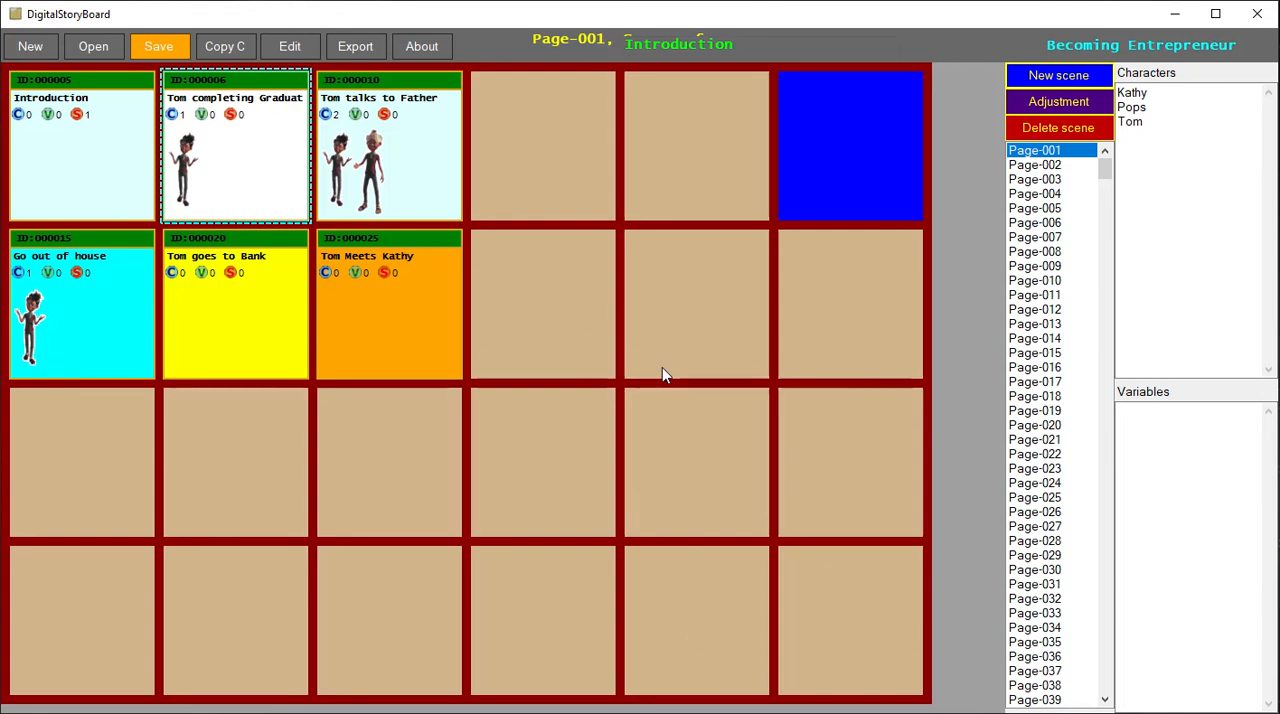
left_click(1057, 163)
left_click(1056, 153)
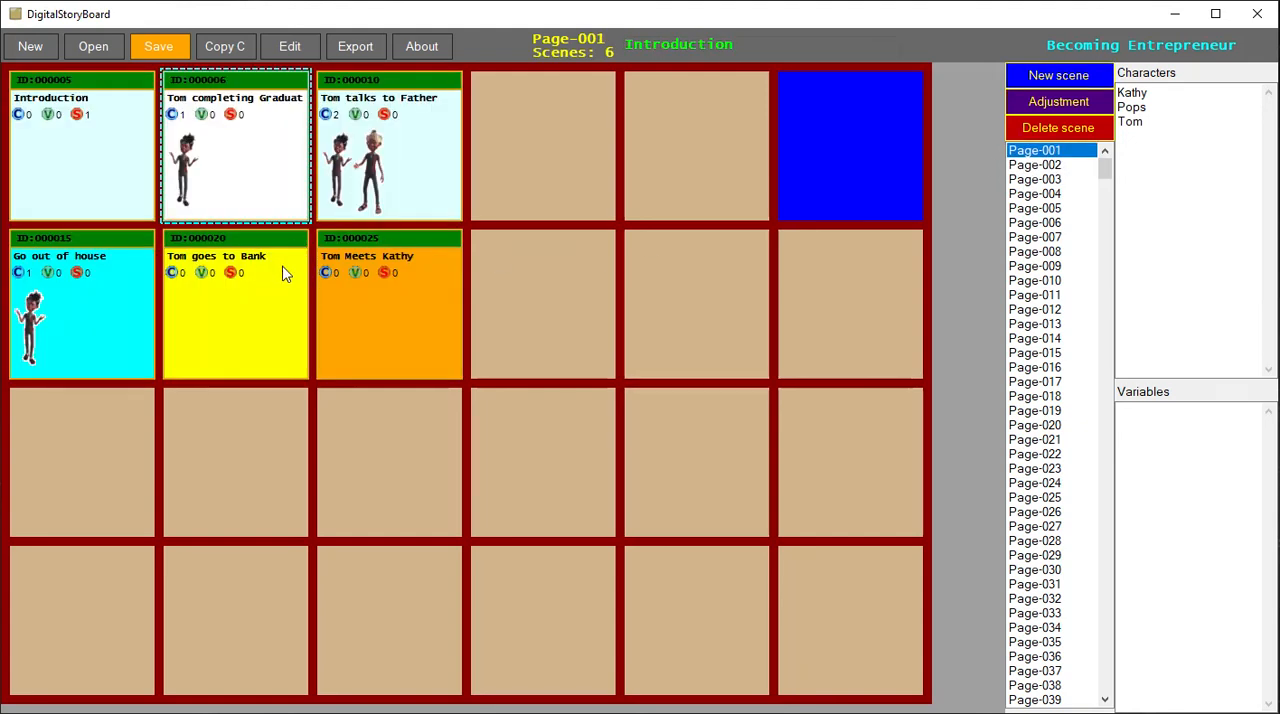
- Move the Go out of house scene from Page-001 to Page-002
left_click(120, 320)
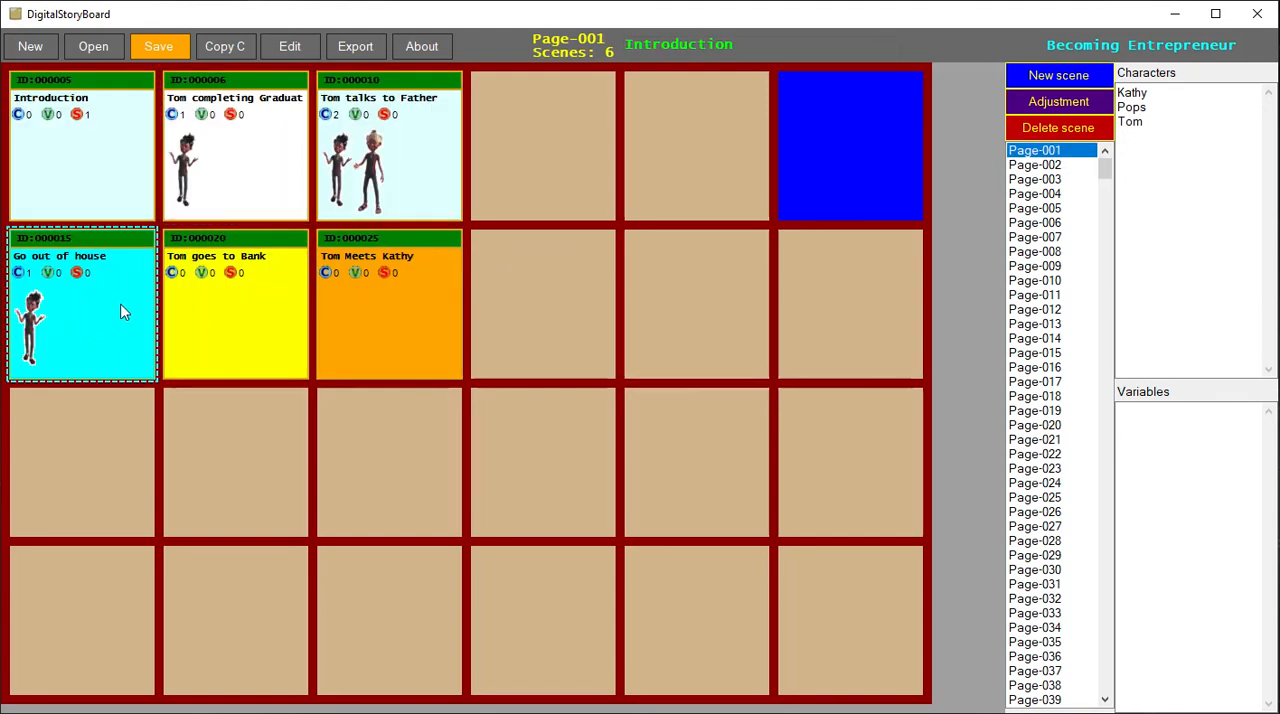
right_click(121, 311)
left_click(206, 353)
left_click(366, 403)
left_click(322, 432)
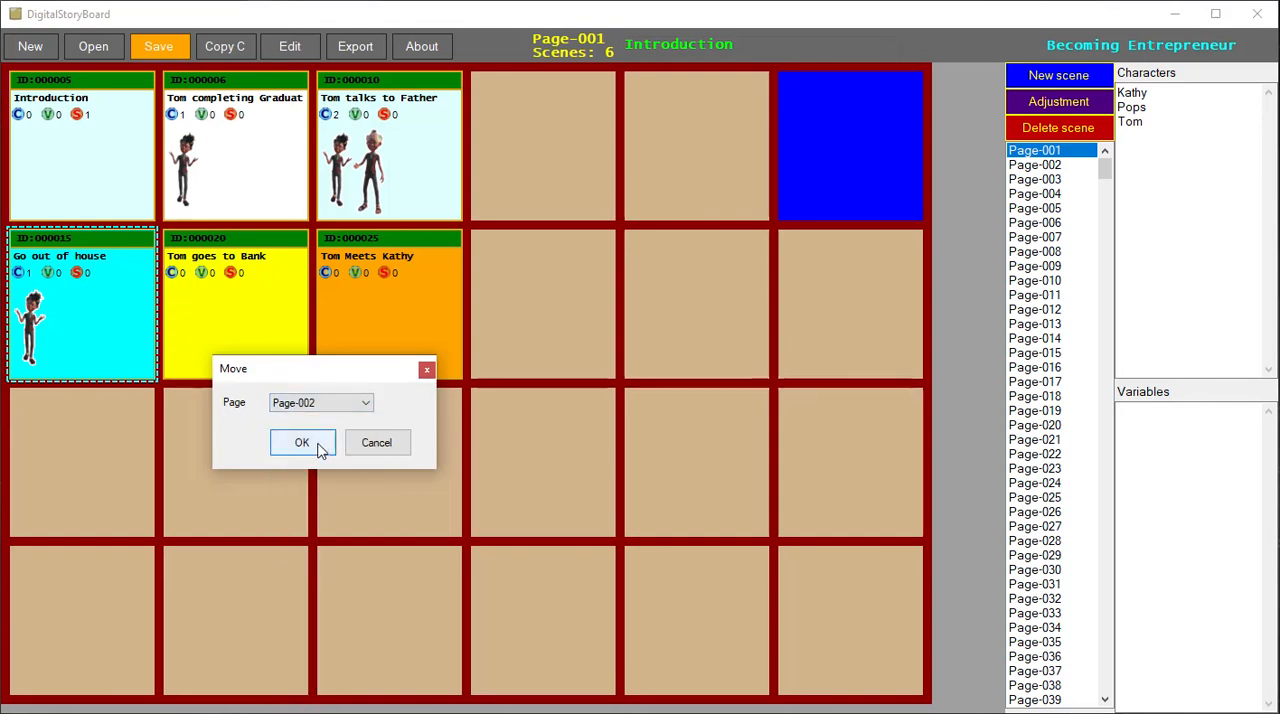
left_click(320, 450)
left_click(257, 323)
right_click(257, 320)
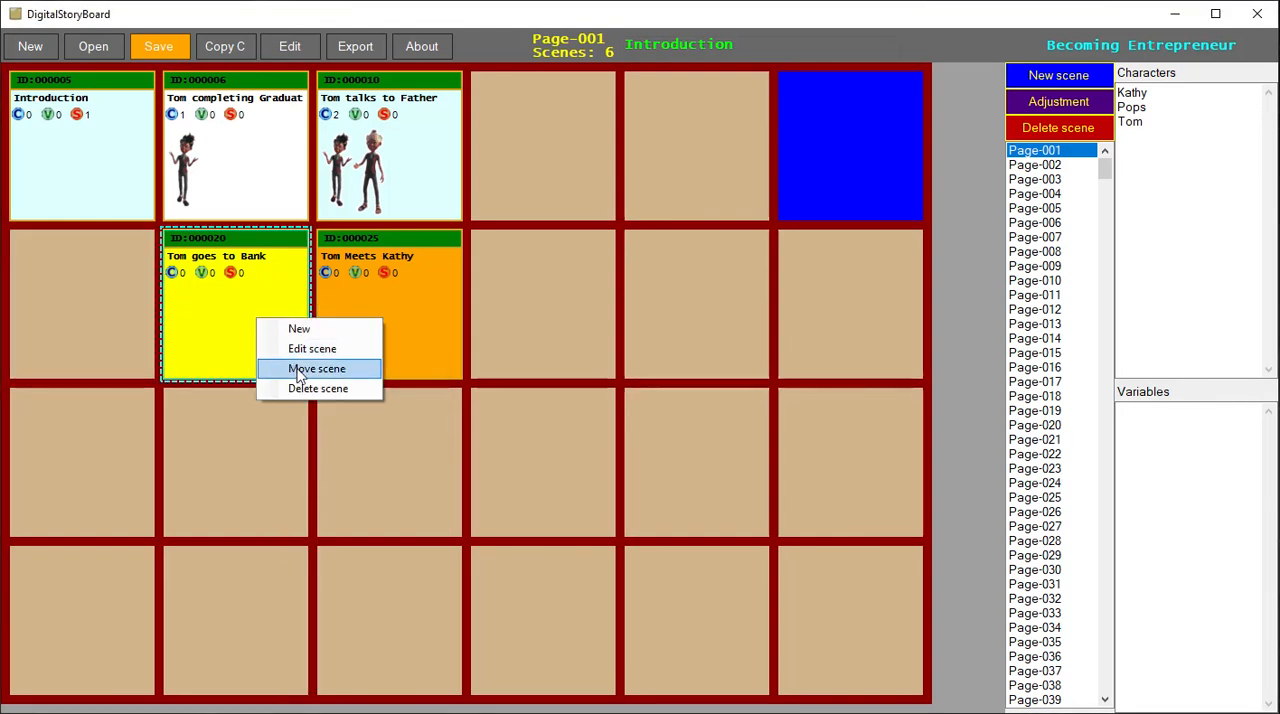
left_click(299, 372)
left_click(430, 416)
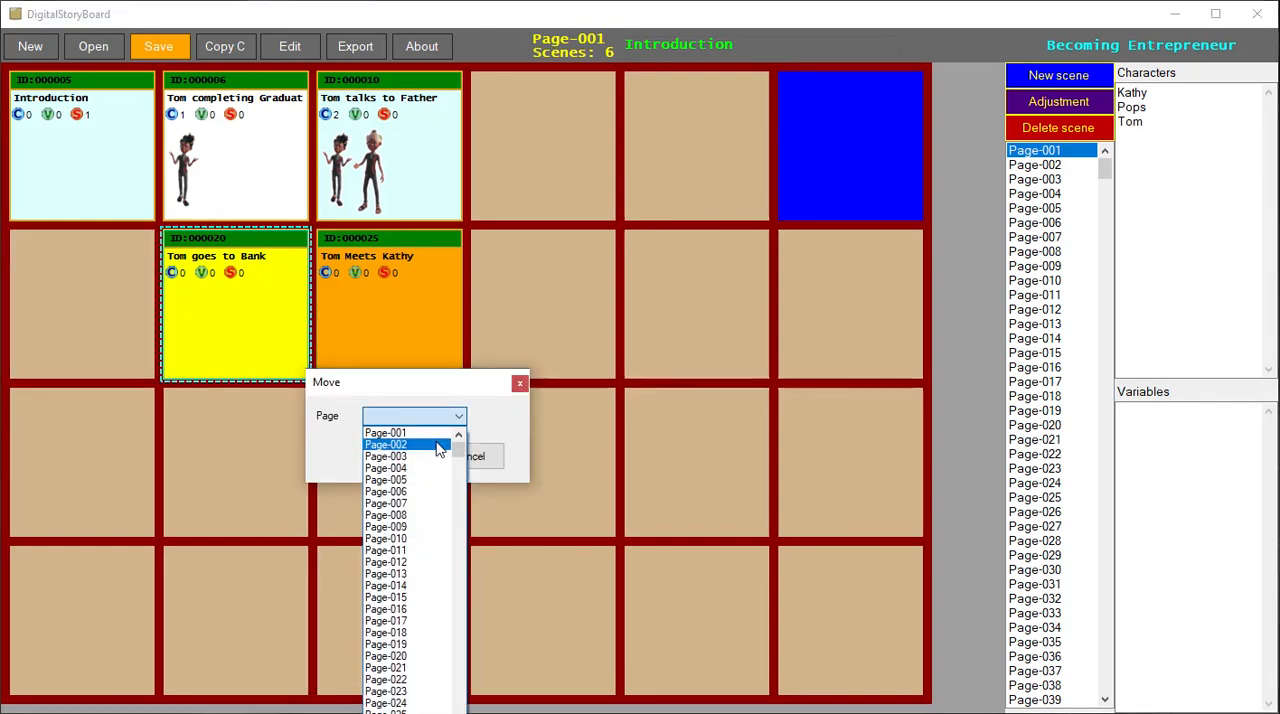
left_click(434, 449)
left_click(450, 453)
- Move the Tom goes to Bank scene from Page-001 to Page-002
right_click(287, 305)
left_click(354, 349)
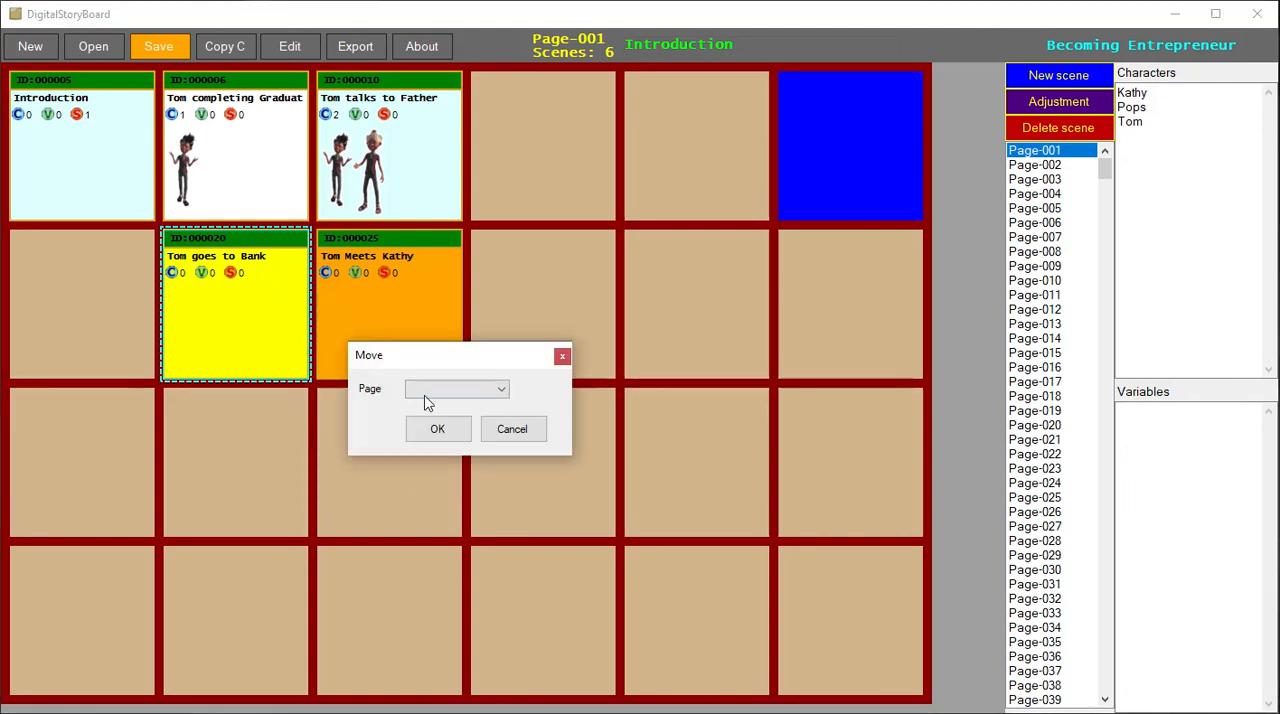
left_click(426, 392)
left_click(428, 420)
left_click(437, 429)
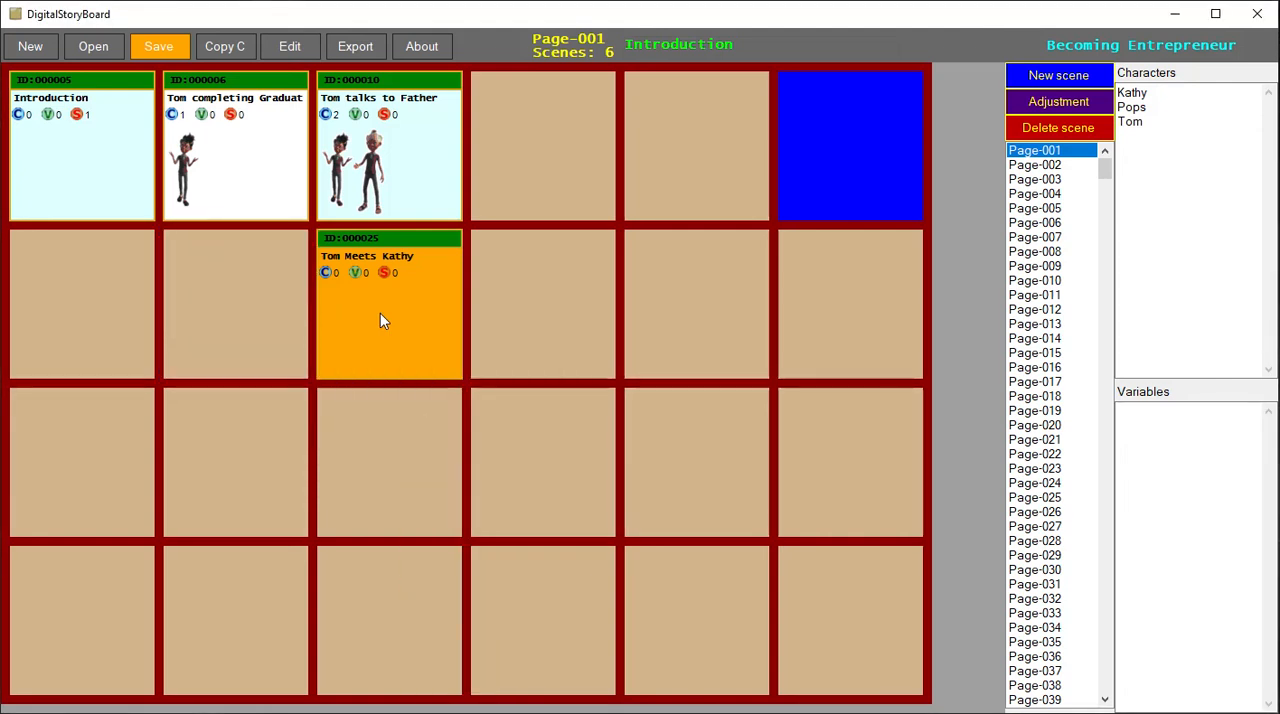
- Move the Tom Meets Kathy scene from Page-001 to Page-002 and open Page-002
right_click(380, 313)
left_click(424, 360)
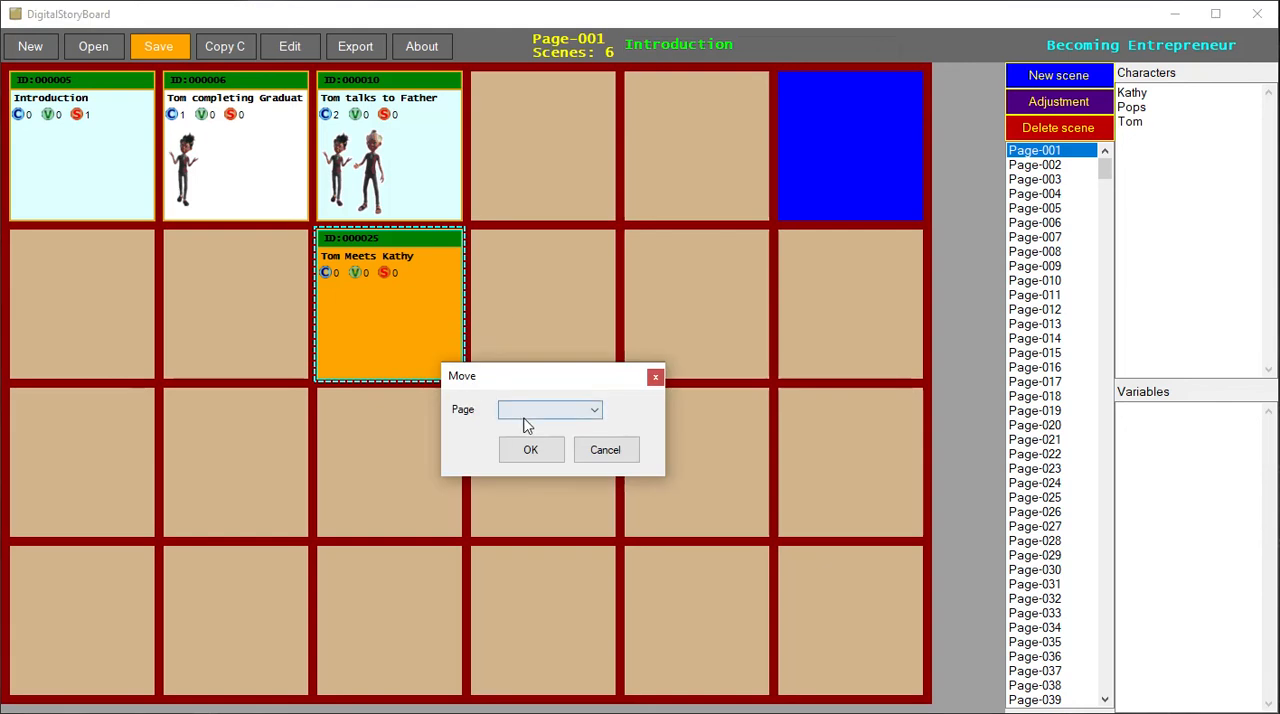
left_click(530, 410)
left_click(530, 441)
left_click(545, 452)
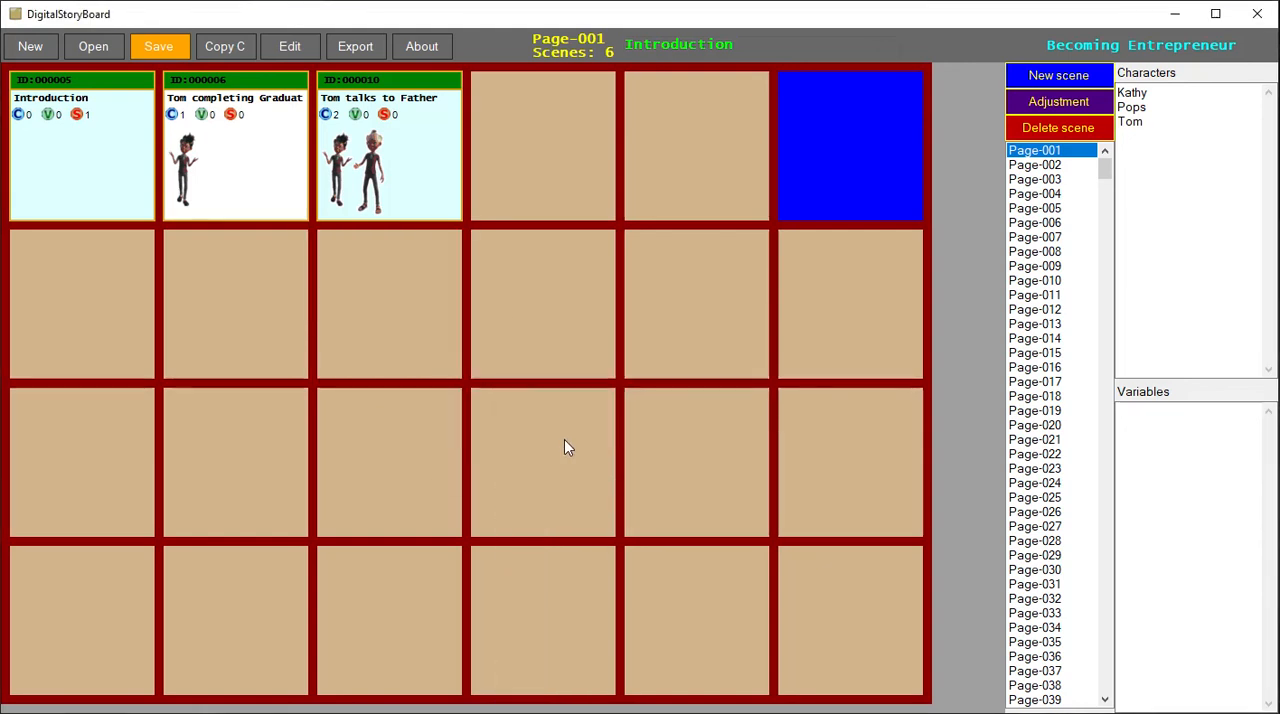
left_click(1080, 165)
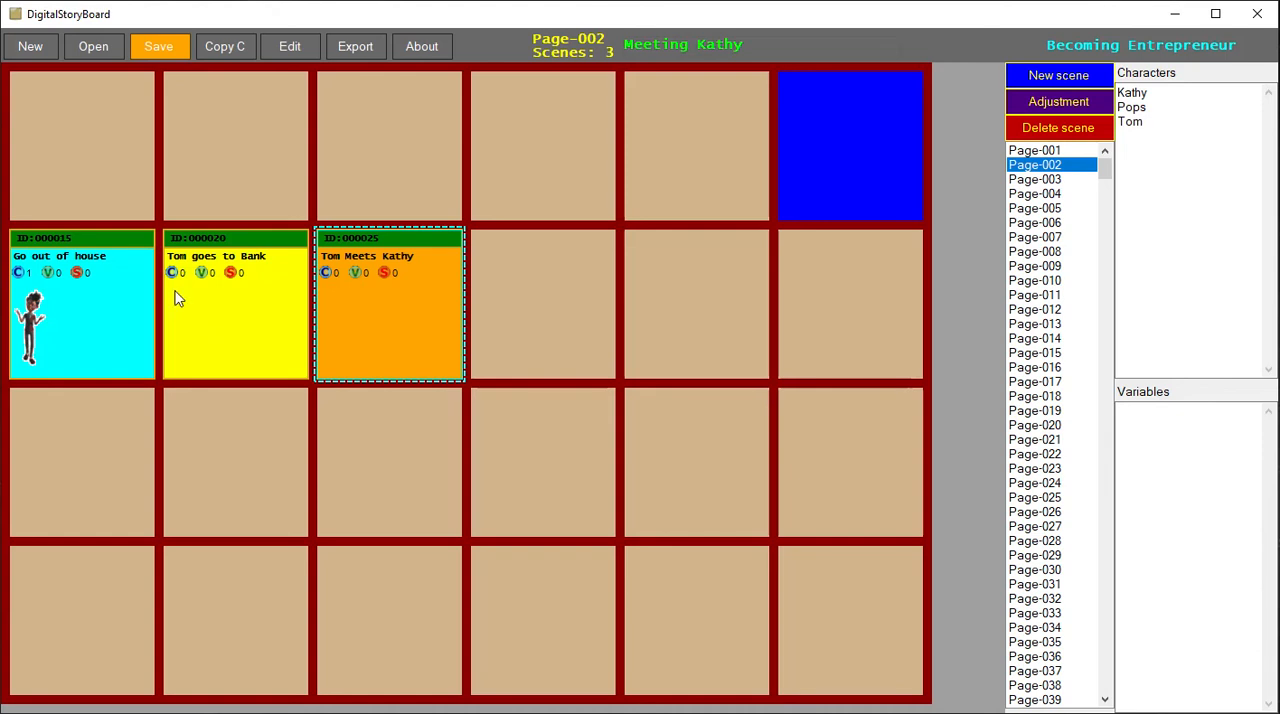
- Try stacking the Tom goes to Bank and Go out of house scenes in one second-row cell and separating them again
left_click(255, 331)
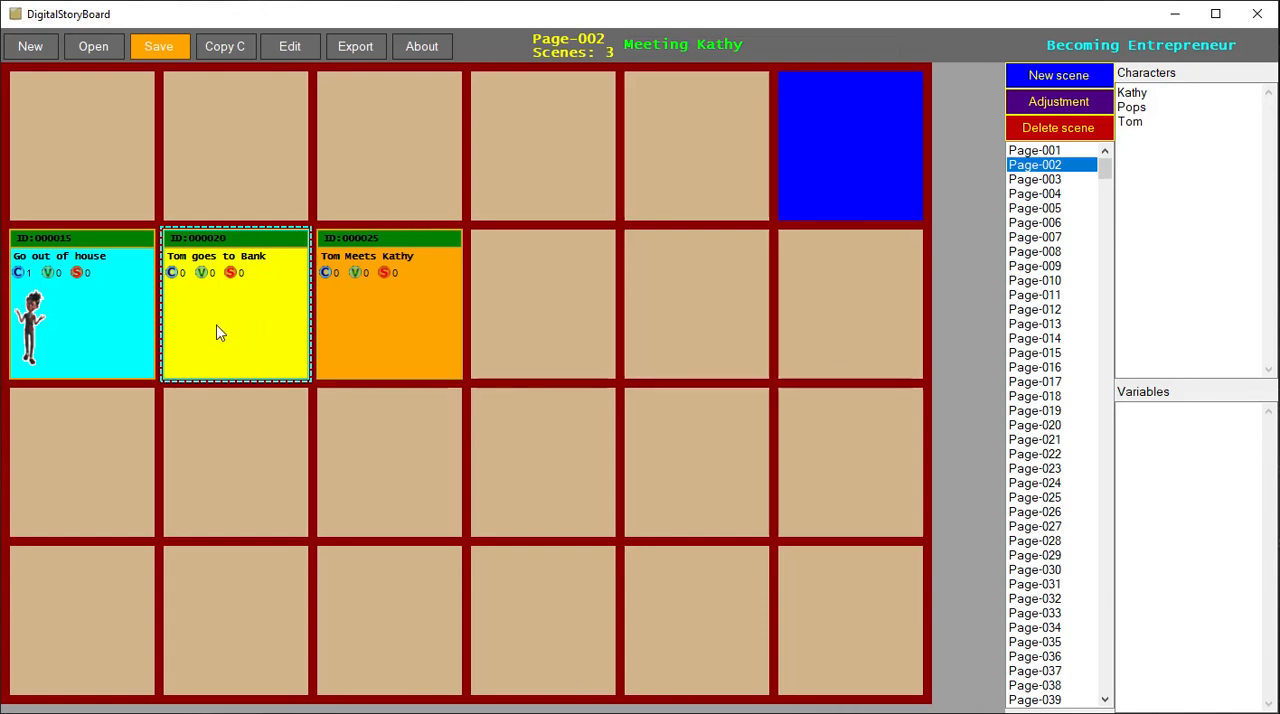
left_click_drag(197, 332, 166, 331)
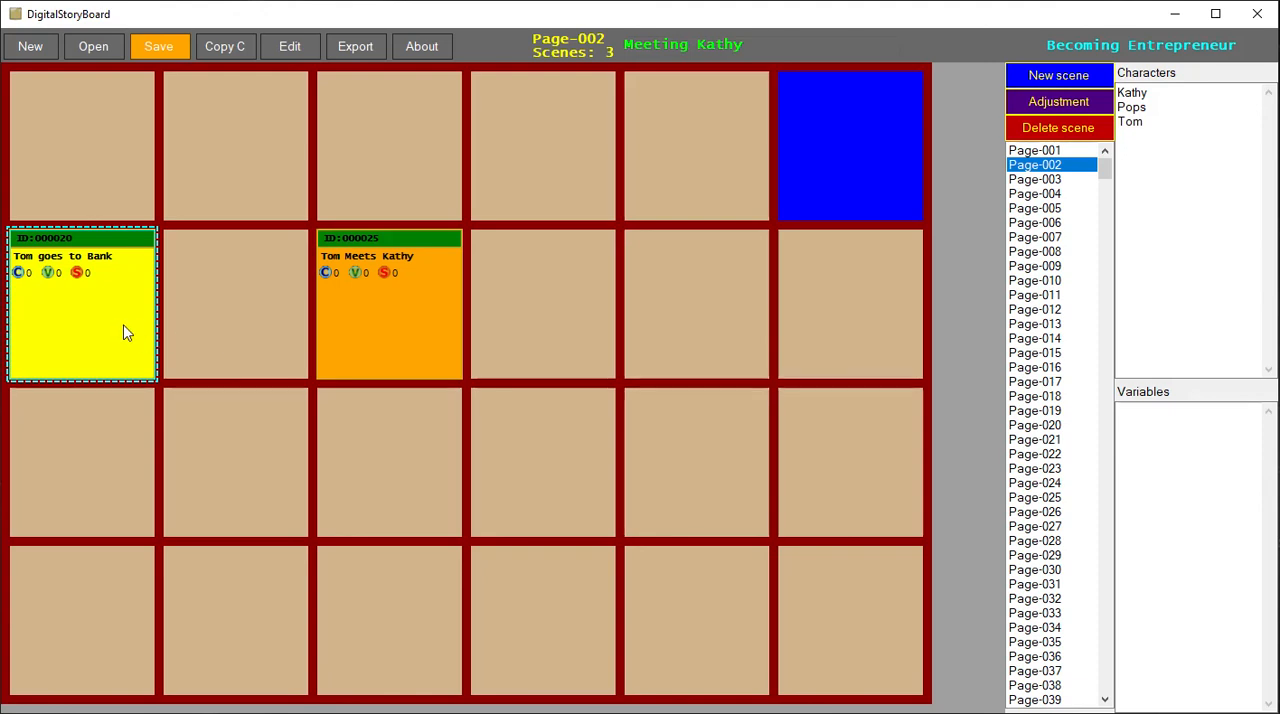
left_click(231, 330)
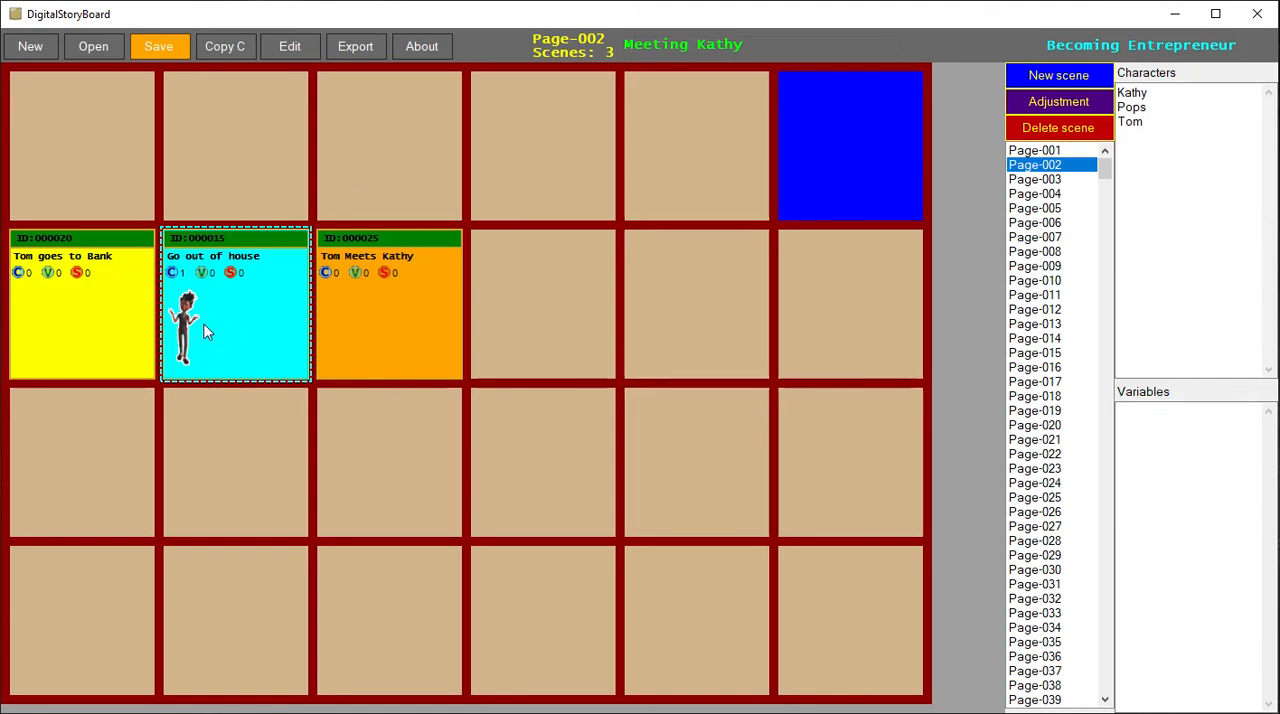
left_click_drag(235, 328, 145, 328)
left_click(110, 318)
left_click_drag(102, 322, 208, 325)
- Arrange Go out of house, Tom goes to Bank and Tom Meets Kathy in the first three cells of Page-002's first row
left_click_drag(220, 314, 113, 189)
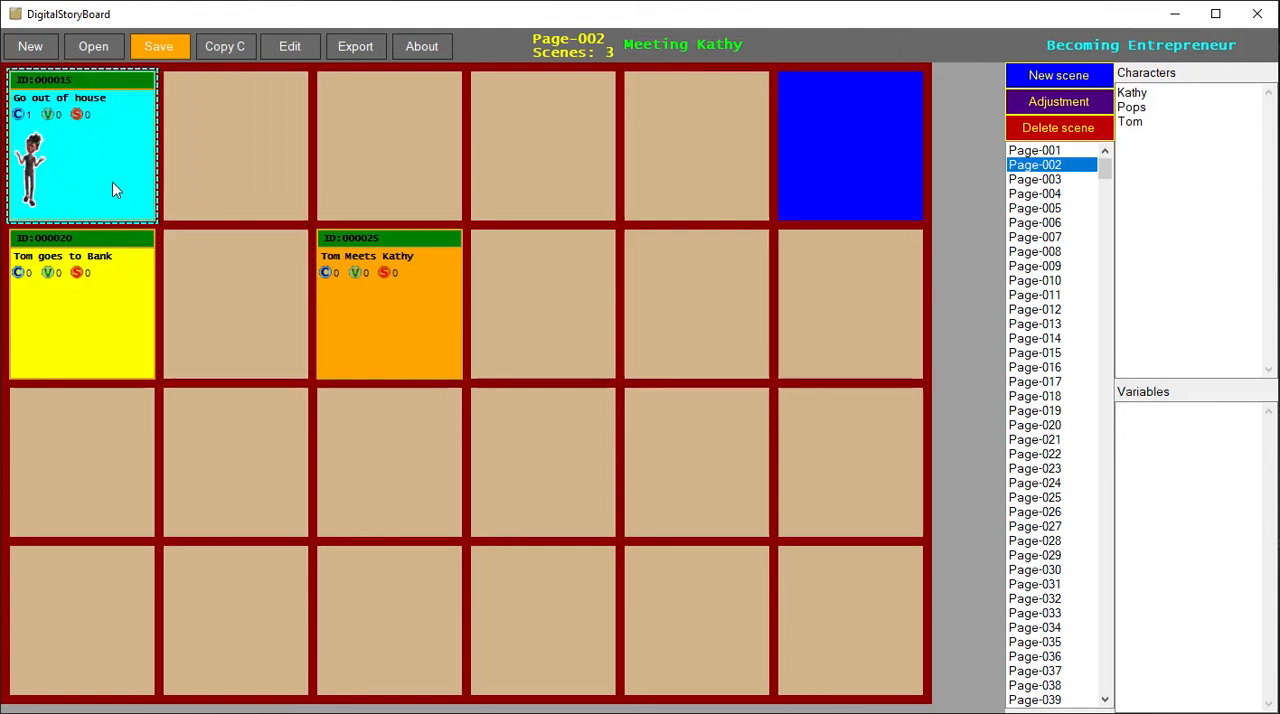
left_click_drag(52, 312, 220, 166)
left_click_drag(429, 323, 432, 190)
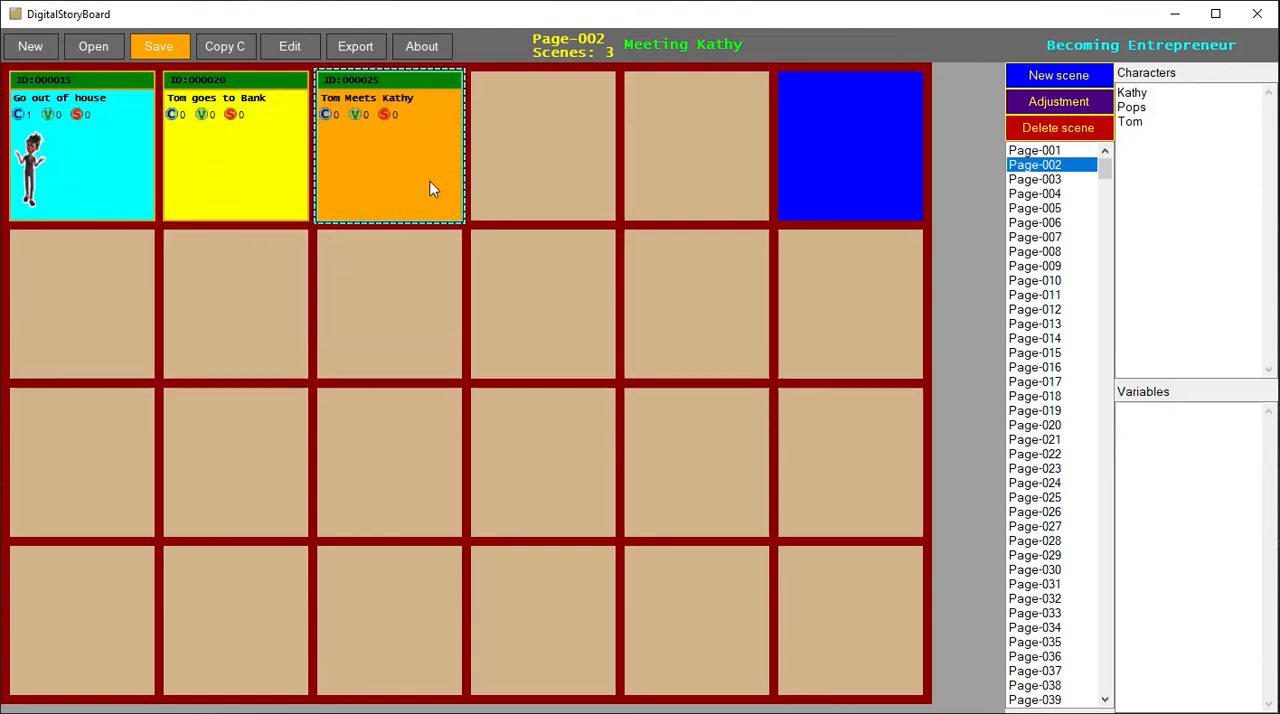
- Review the scenes on Page-001 and Page-002 and look through the page list to its end
left_click(1038, 151)
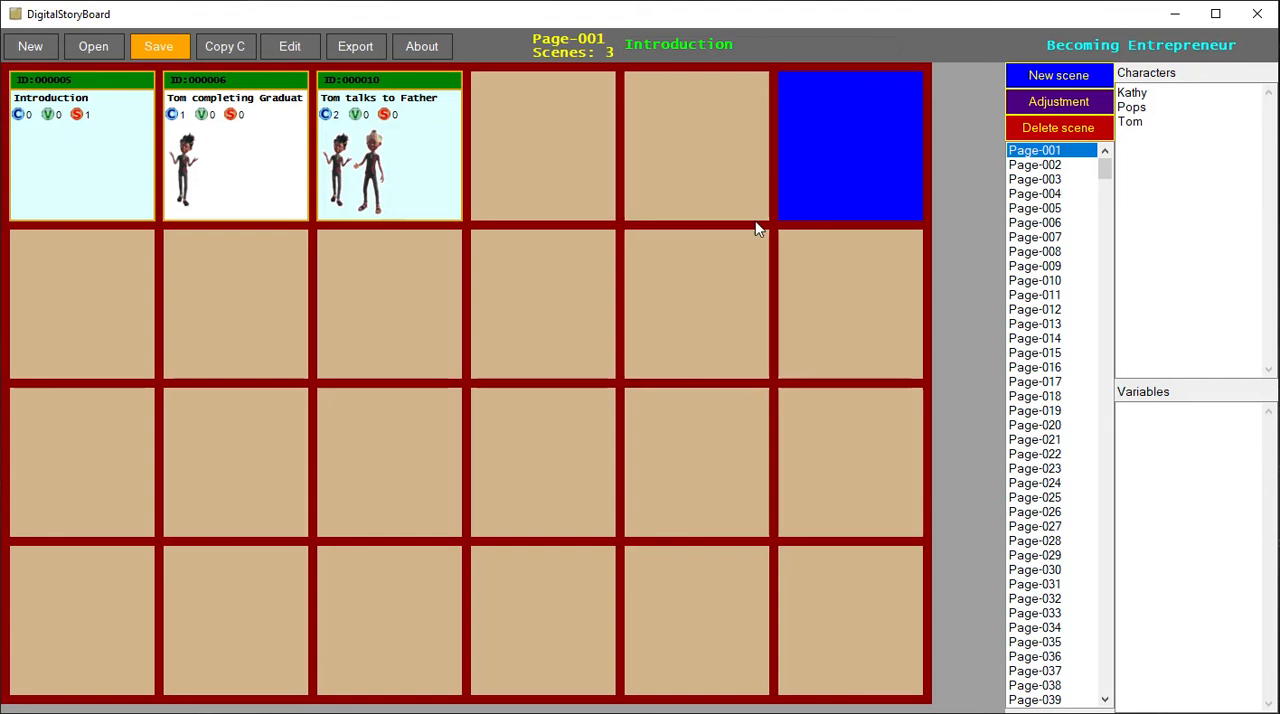
left_click(1035, 165)
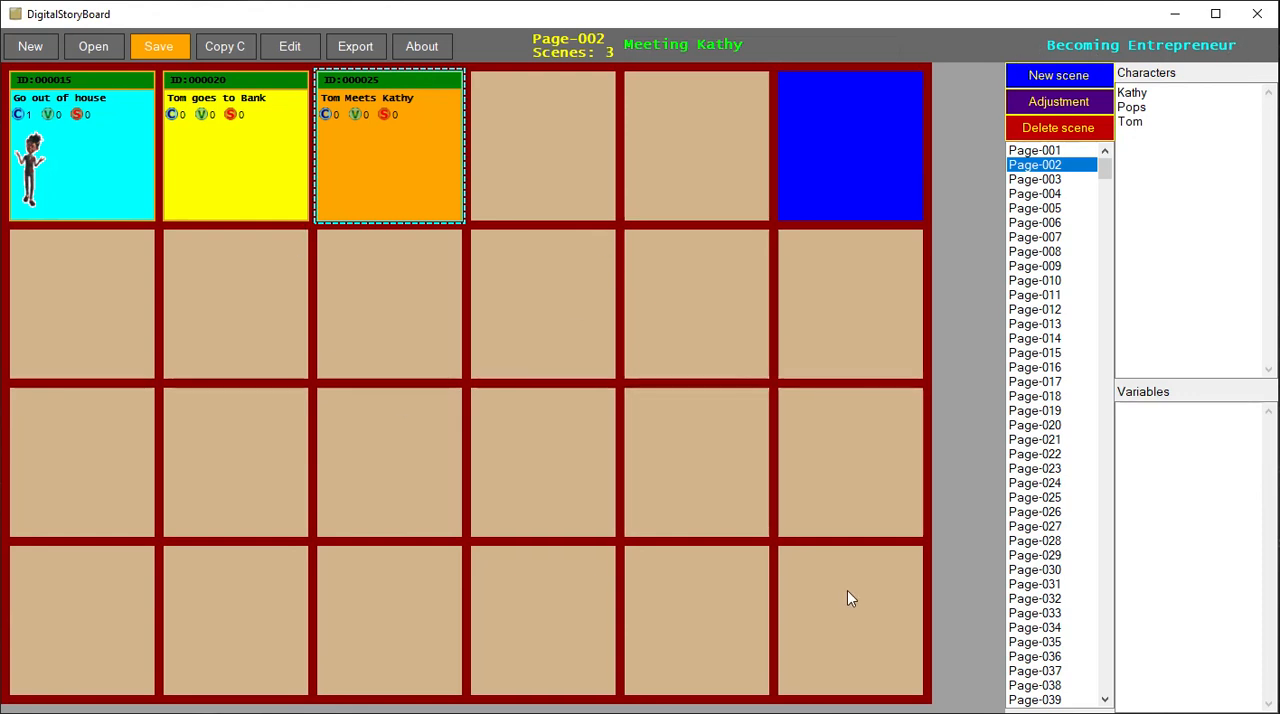
left_click_drag(1105, 172, 1083, 688)
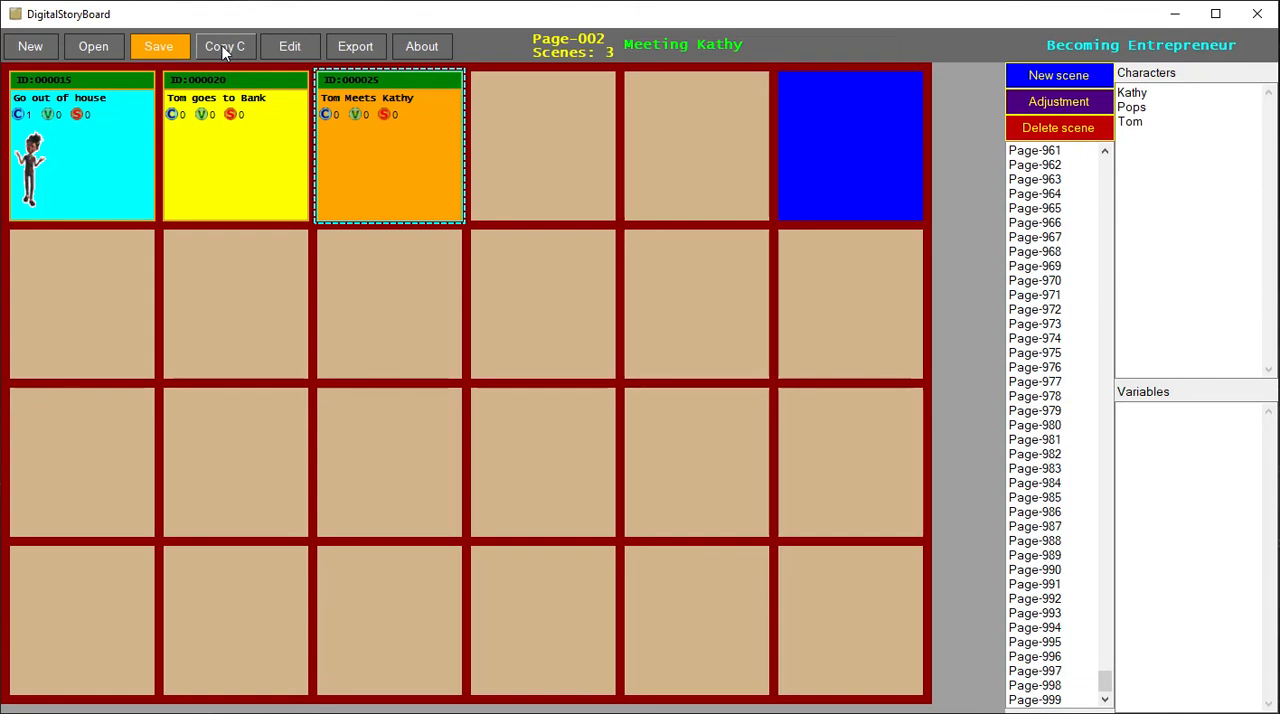
- Save the storyboard as "Becoming entrepreneur" in the Sample images folder
left_click(190, 53)
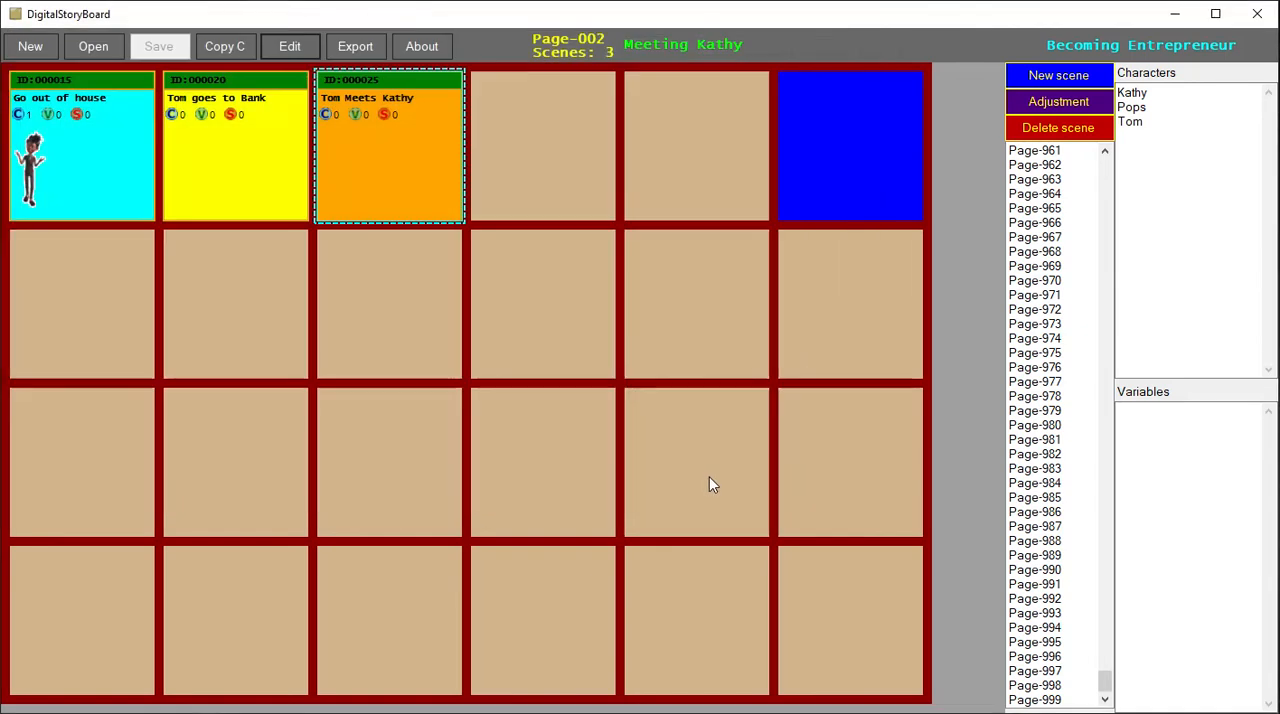
left_click(710, 480)
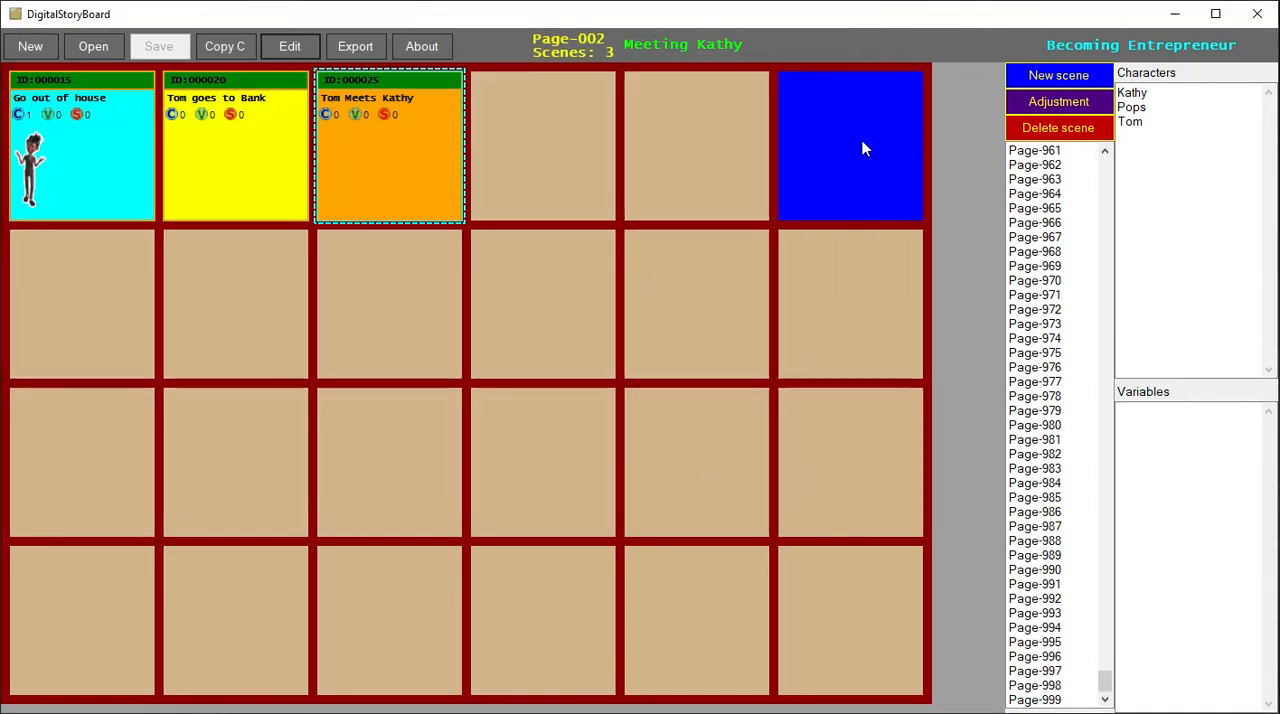
- Copy the storyboard's metadata into a new storyboard file named "Becoming Entrepreneur2" in the Sample images folder
left_click(225, 50)
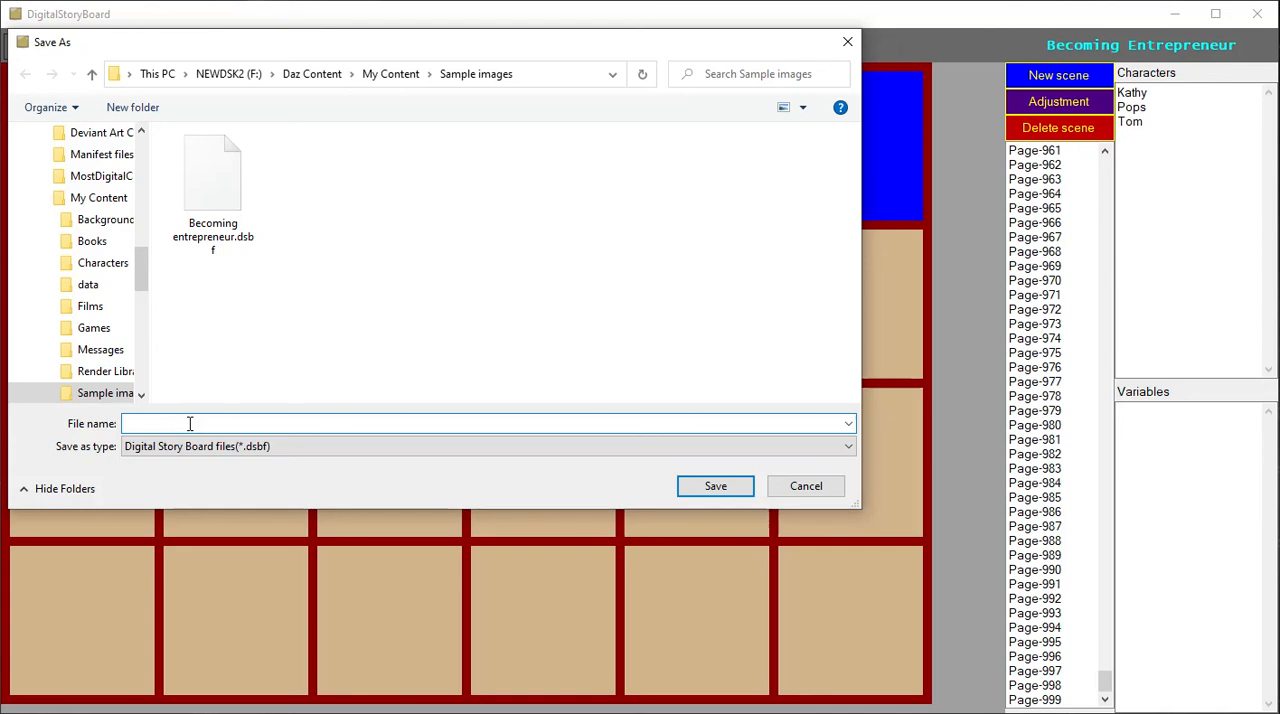
type("B")
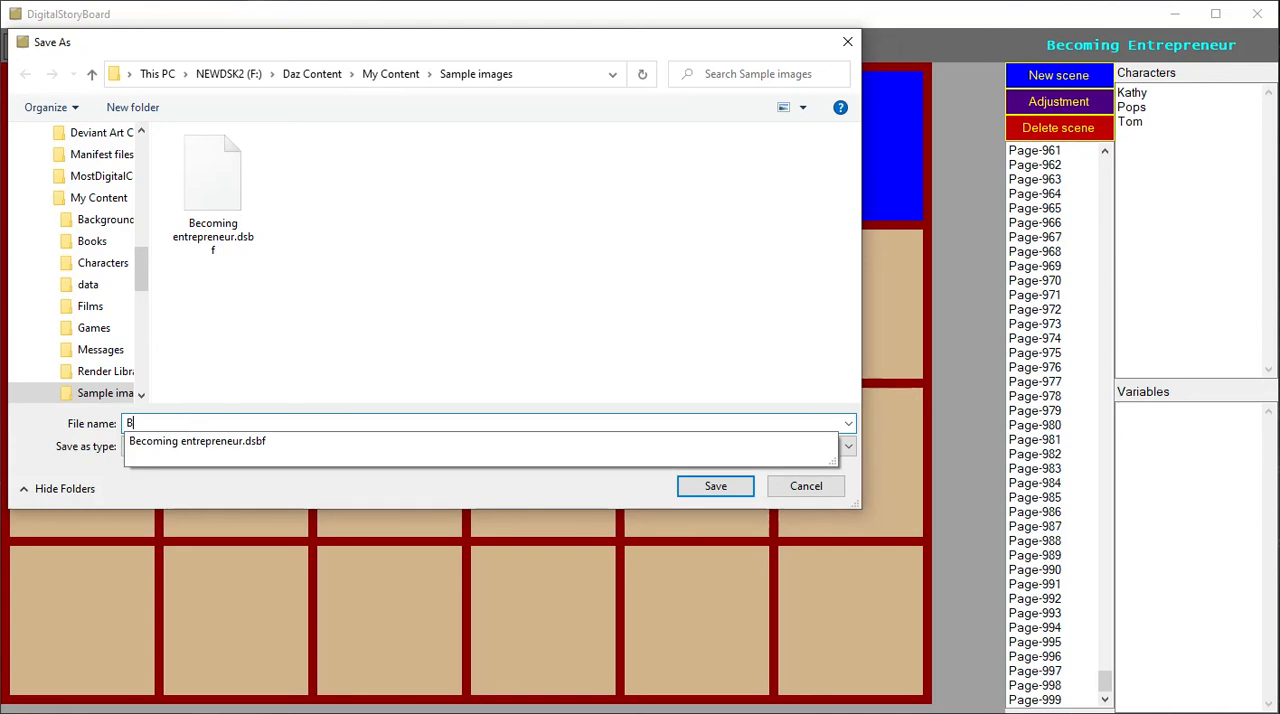
type("ecoming Entrepreneur2")
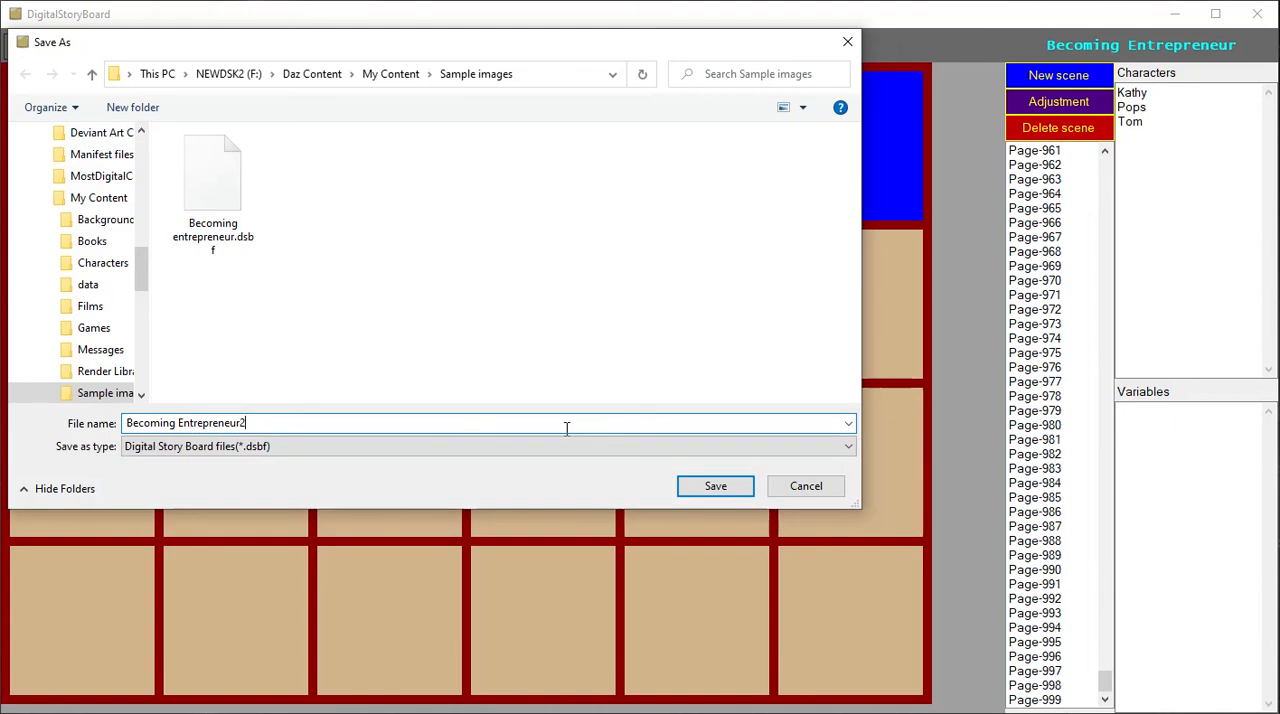
left_click(712, 485)
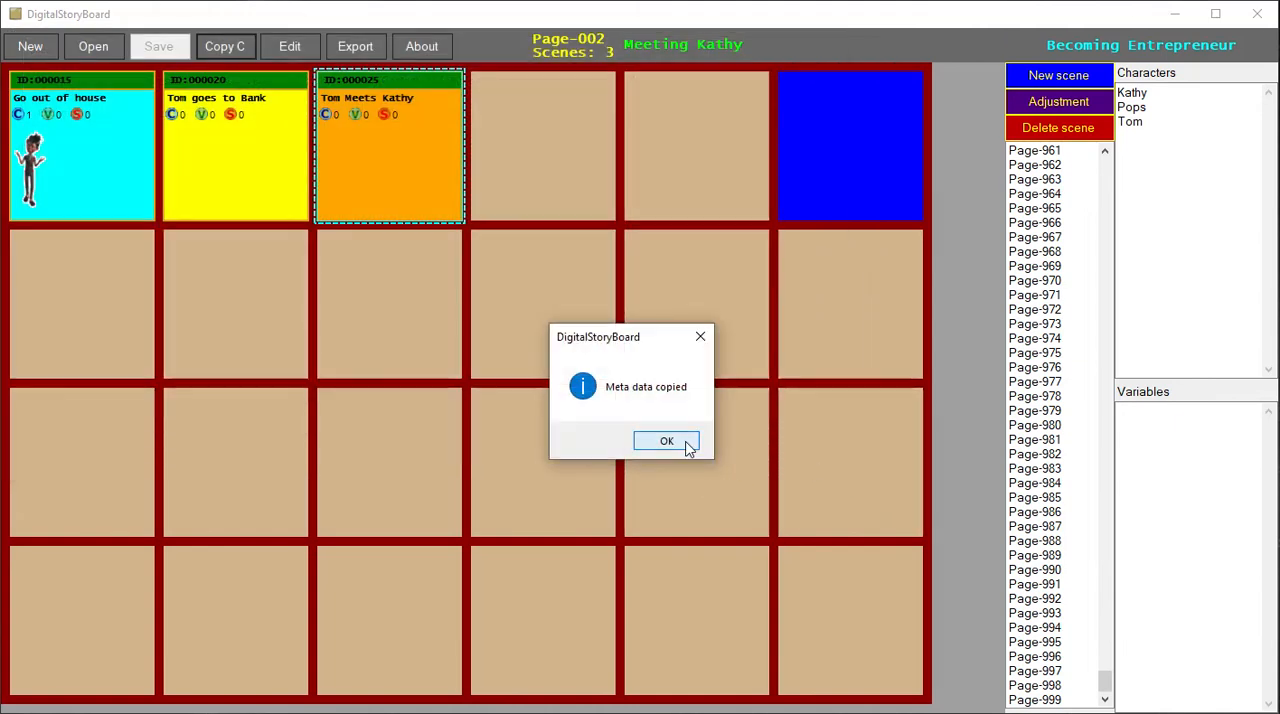
left_click(685, 442)
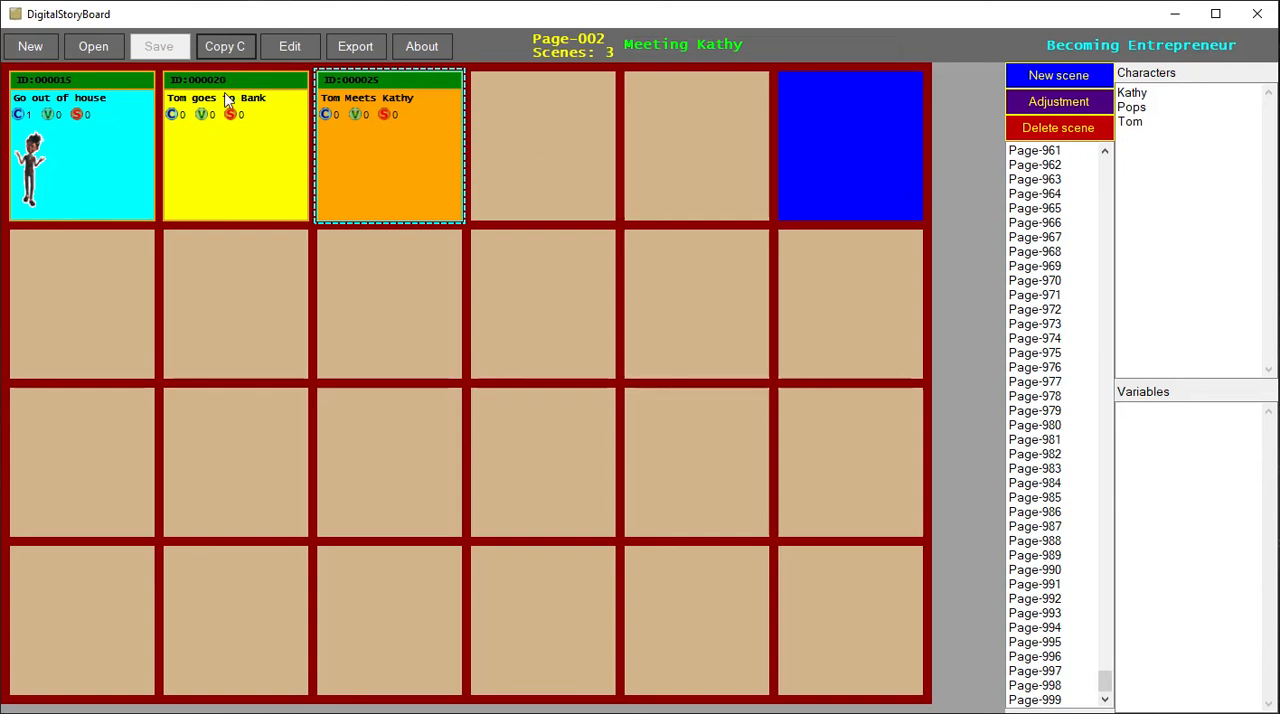
- Open the copied storyboard file Becoming Entrepreneur2.dsbf from the Sample images folder
left_click(113, 47)
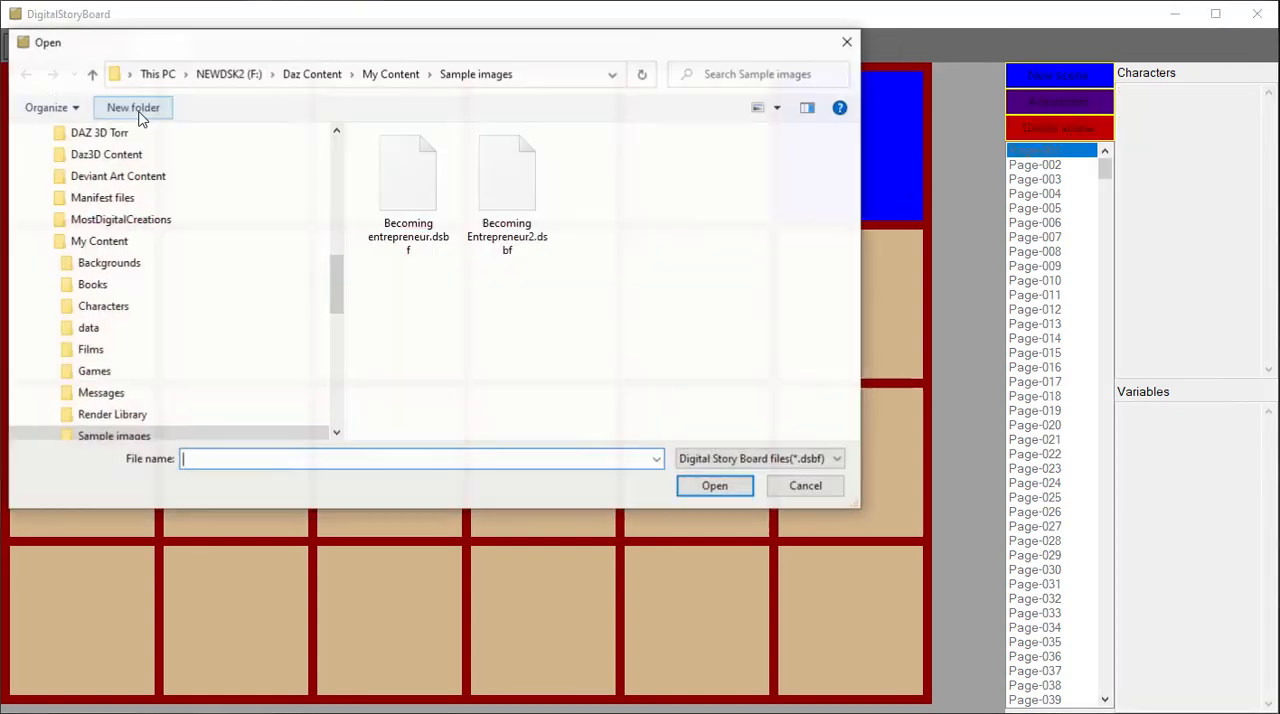
double_click(517, 212)
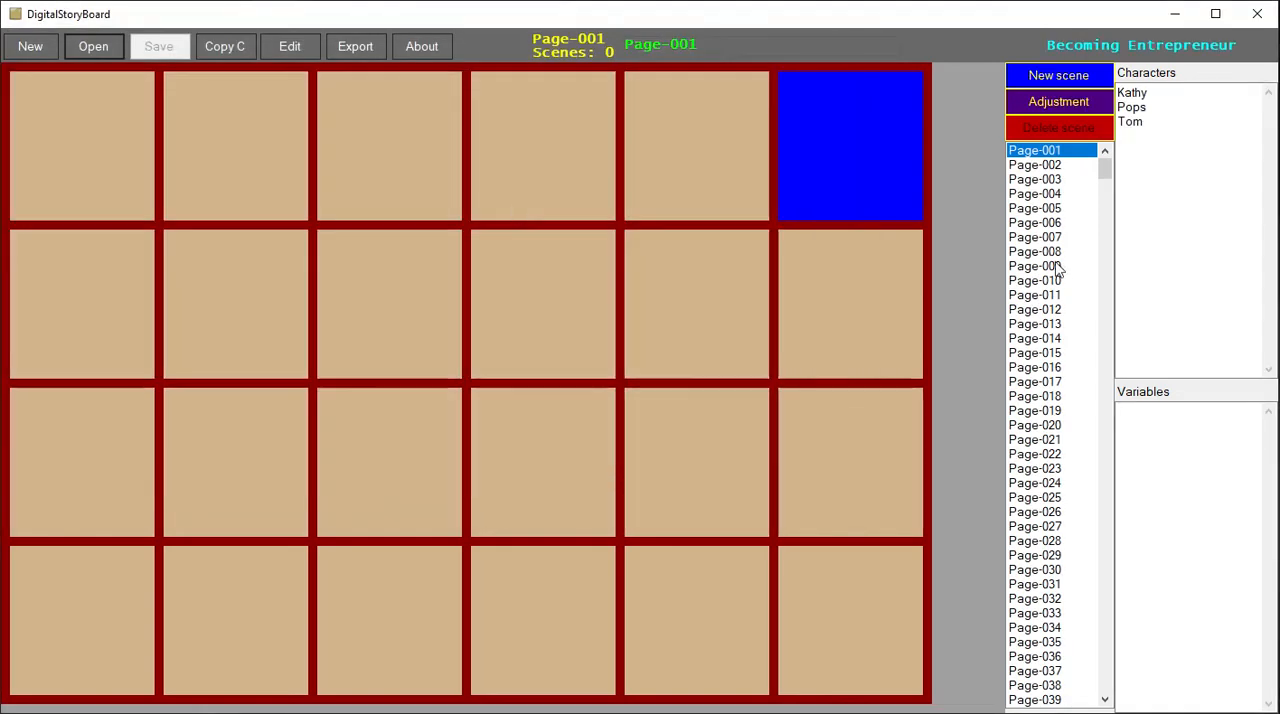
left_click(291, 49)
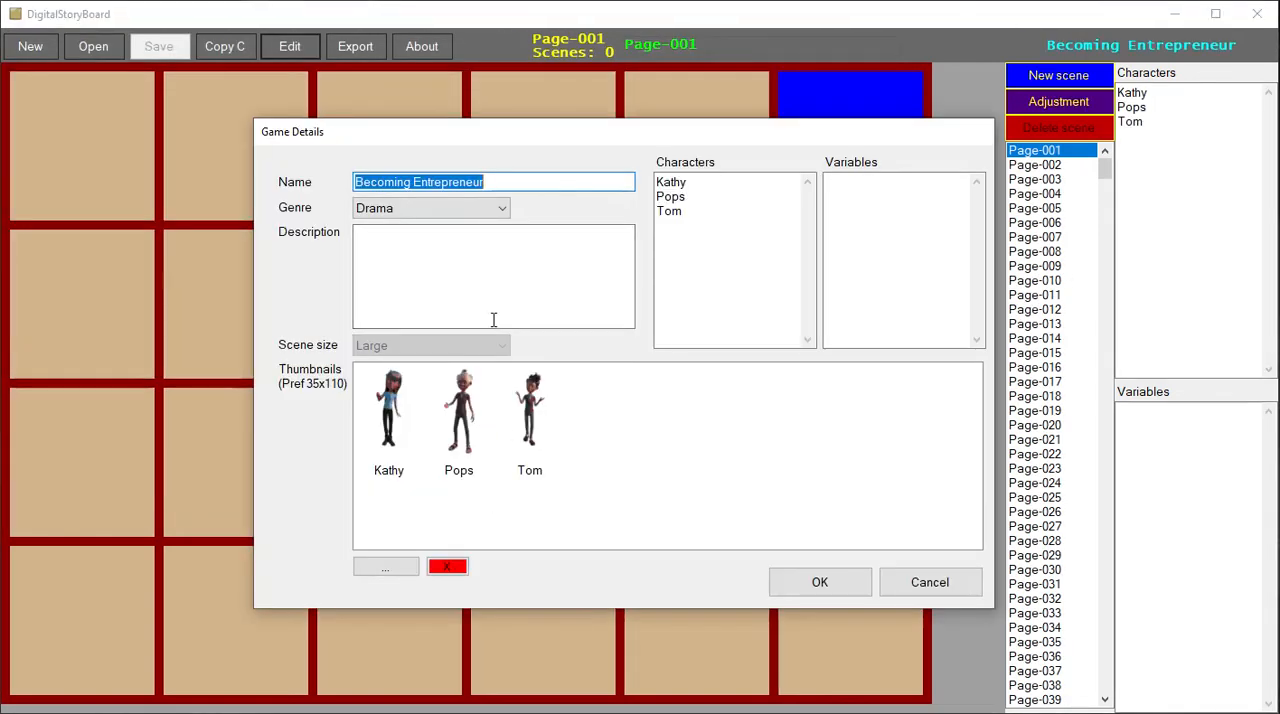
left_click(518, 186)
type("2")
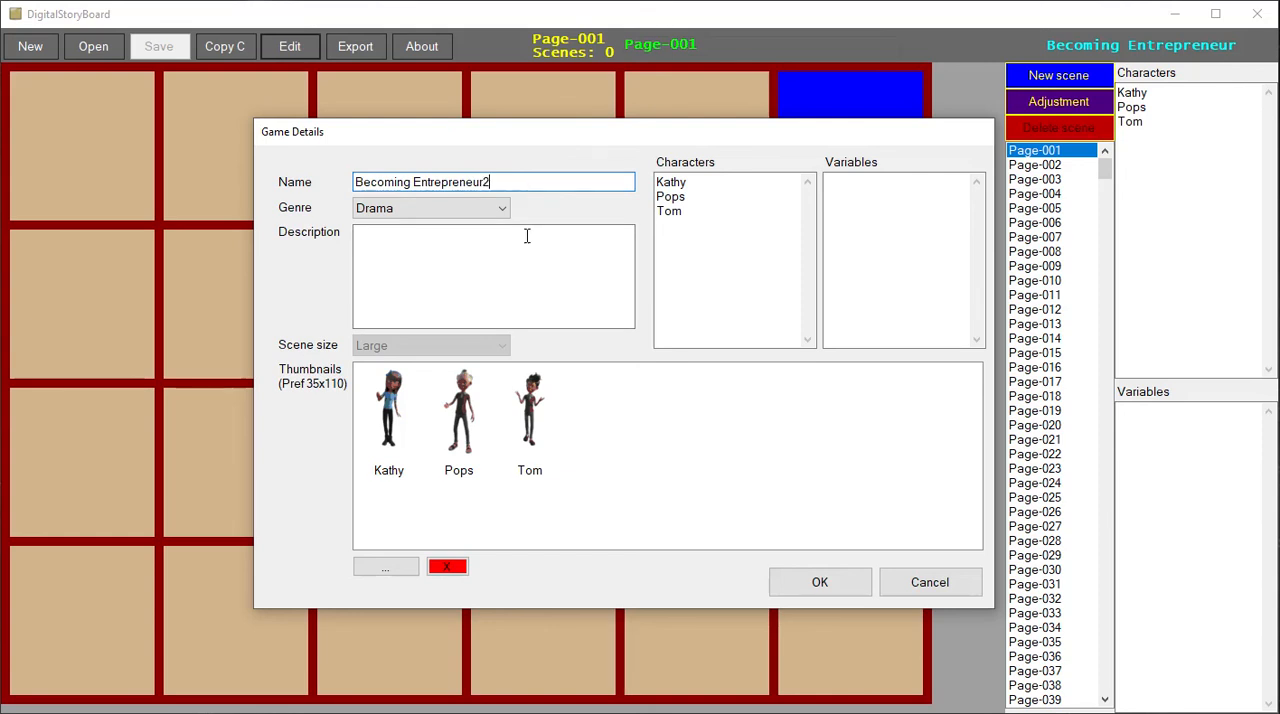
left_click(926, 588)
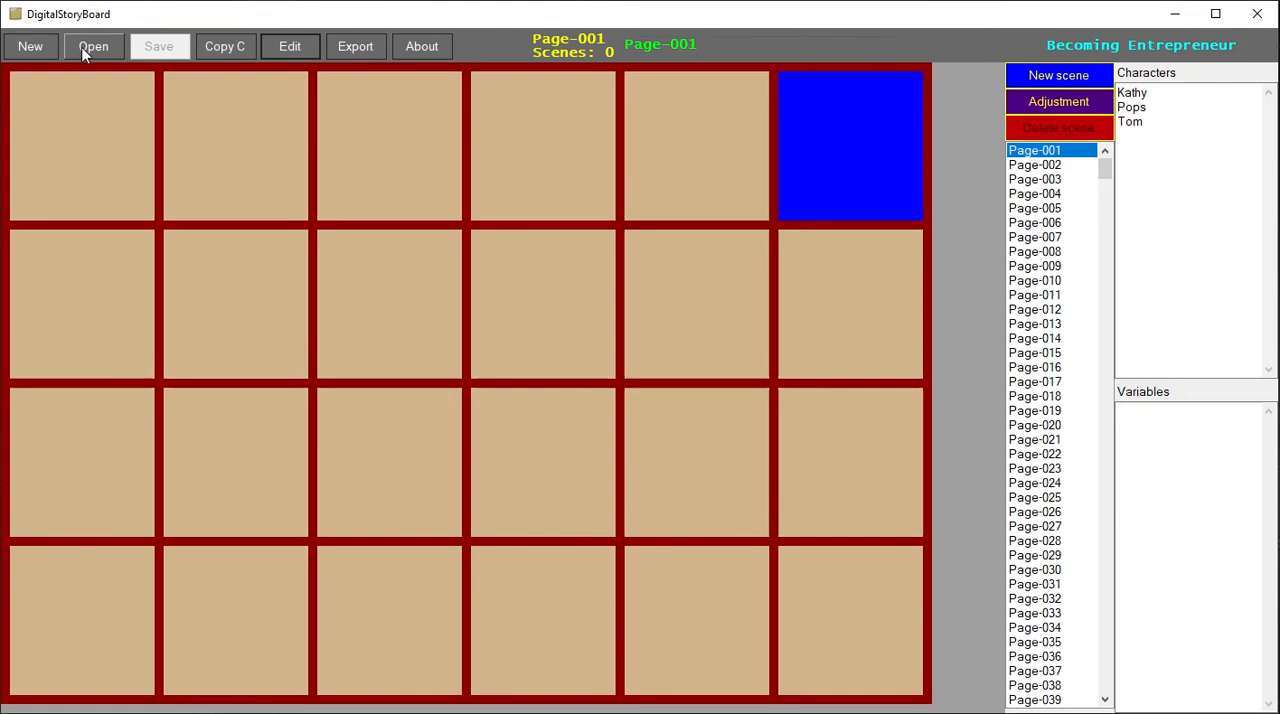
- Open the storyboard file Becoming entrepreneur.dsbf from the Sample images folder and display its Page-002
left_click(87, 50)
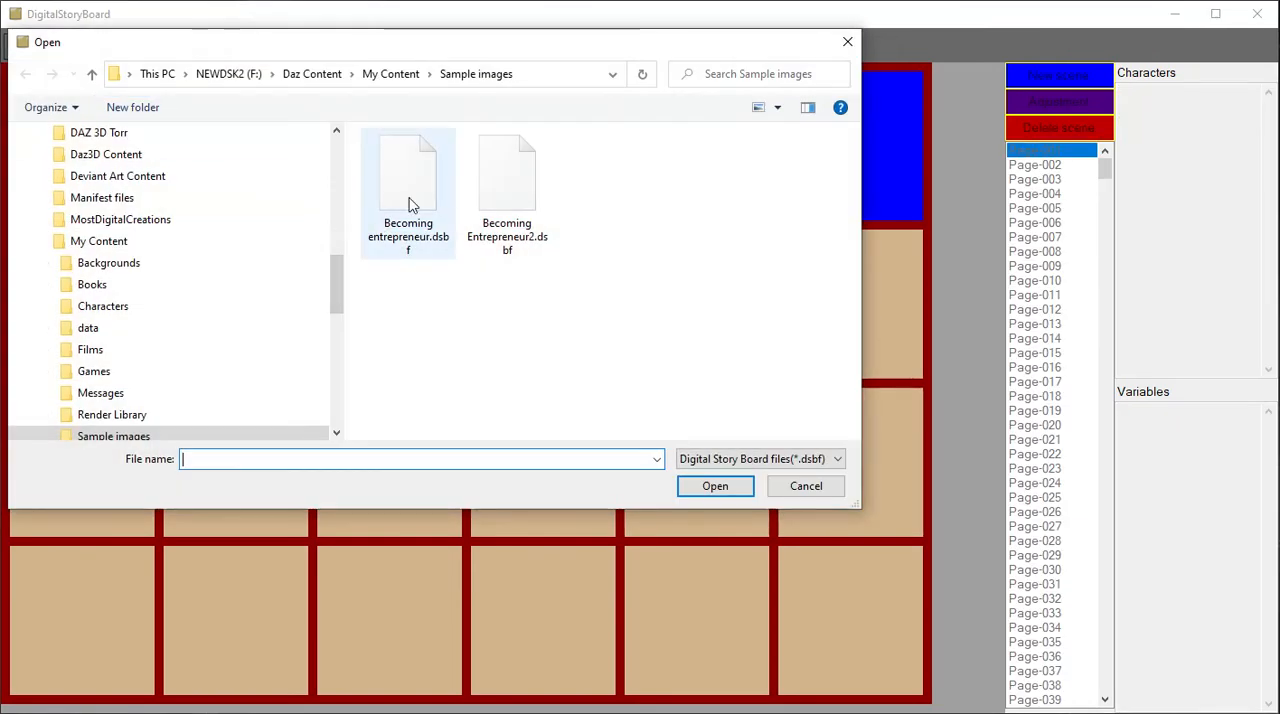
double_click(413, 195)
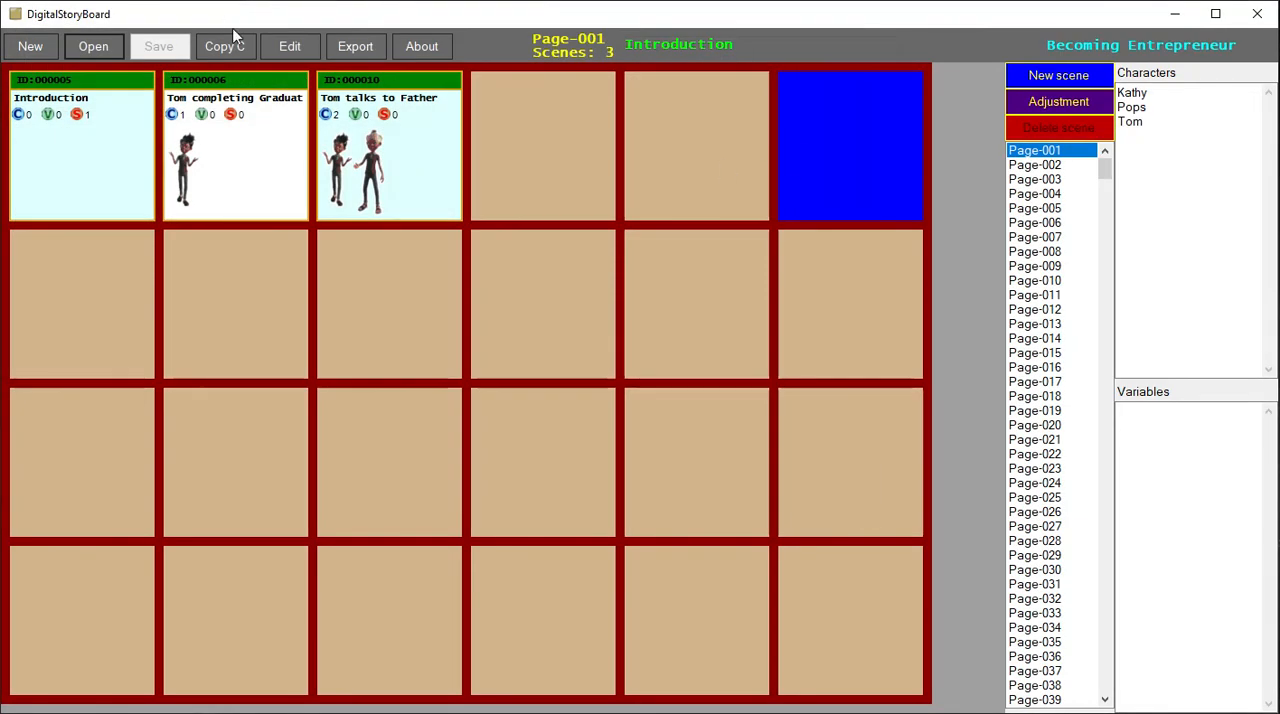
left_click(1030, 165)
key("Up")
left_click(1043, 169)
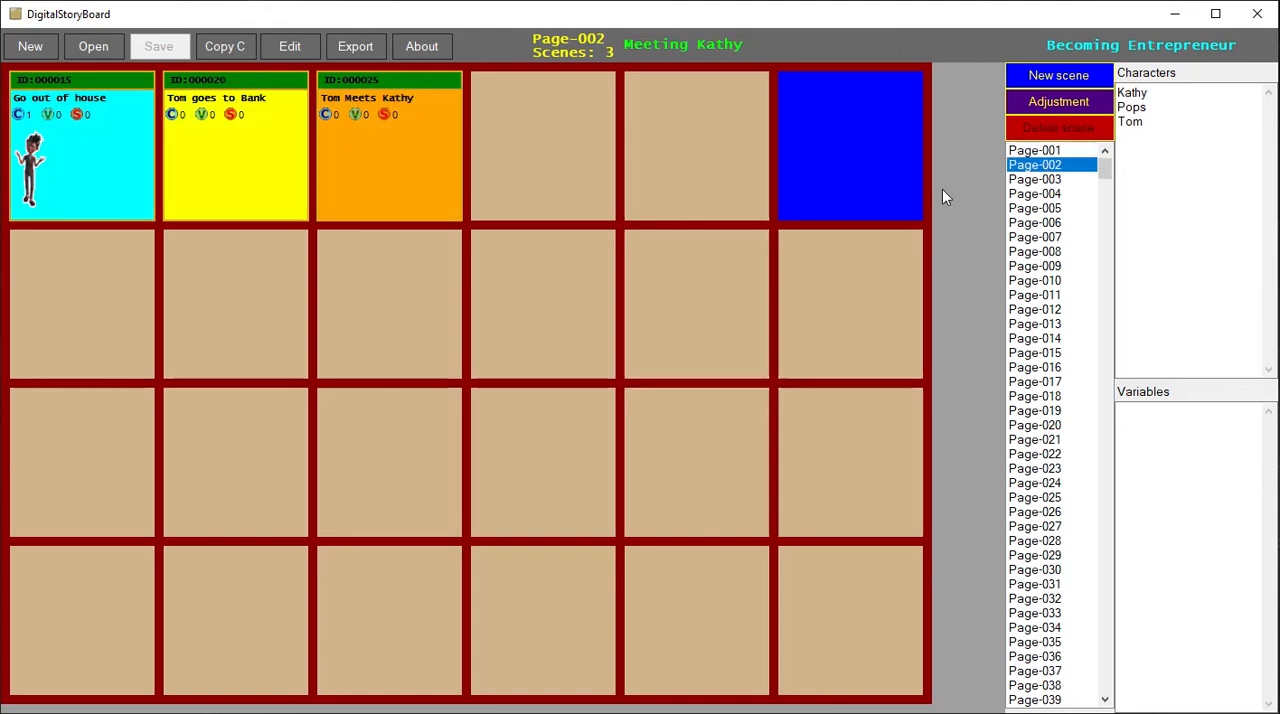
- Examine the details of the Page-002 scenes and compare the scenes shown on Page-001 and Page-002
double_click(403, 184)
key("Escape")
double_click(236, 183)
left_click(663, 180)
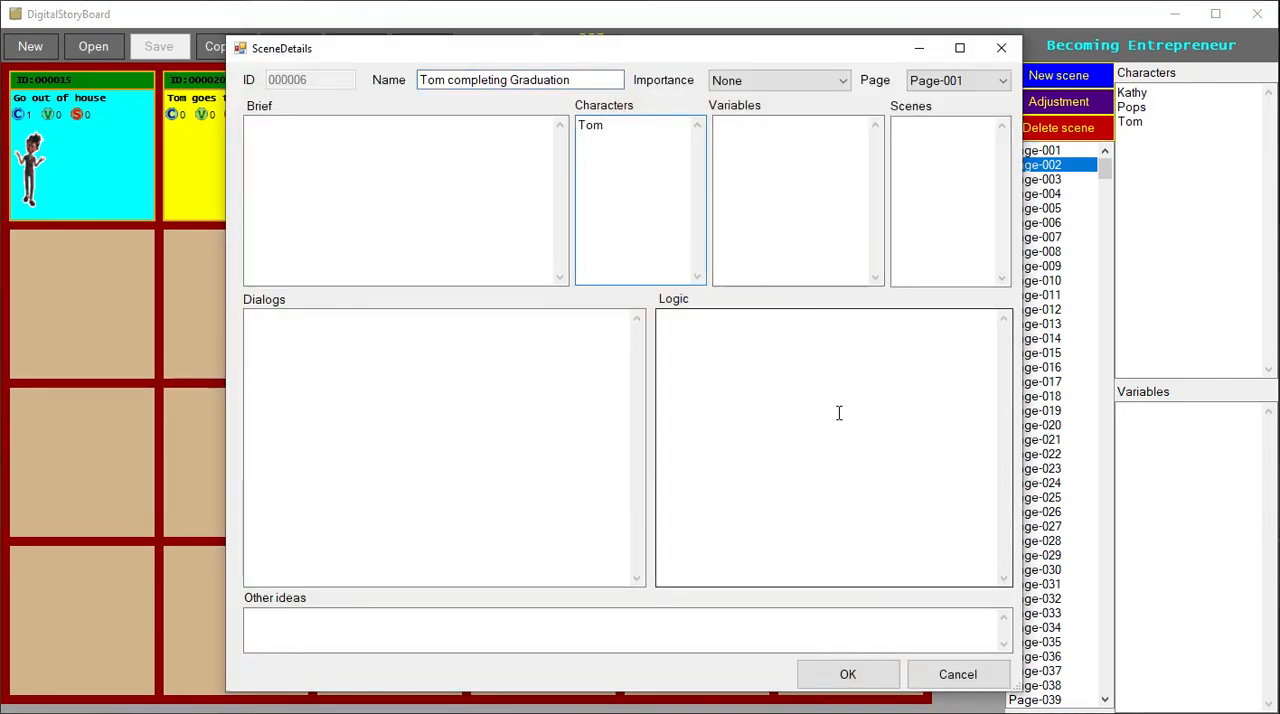
key("Escape")
double_click(256, 191)
key("Escape")
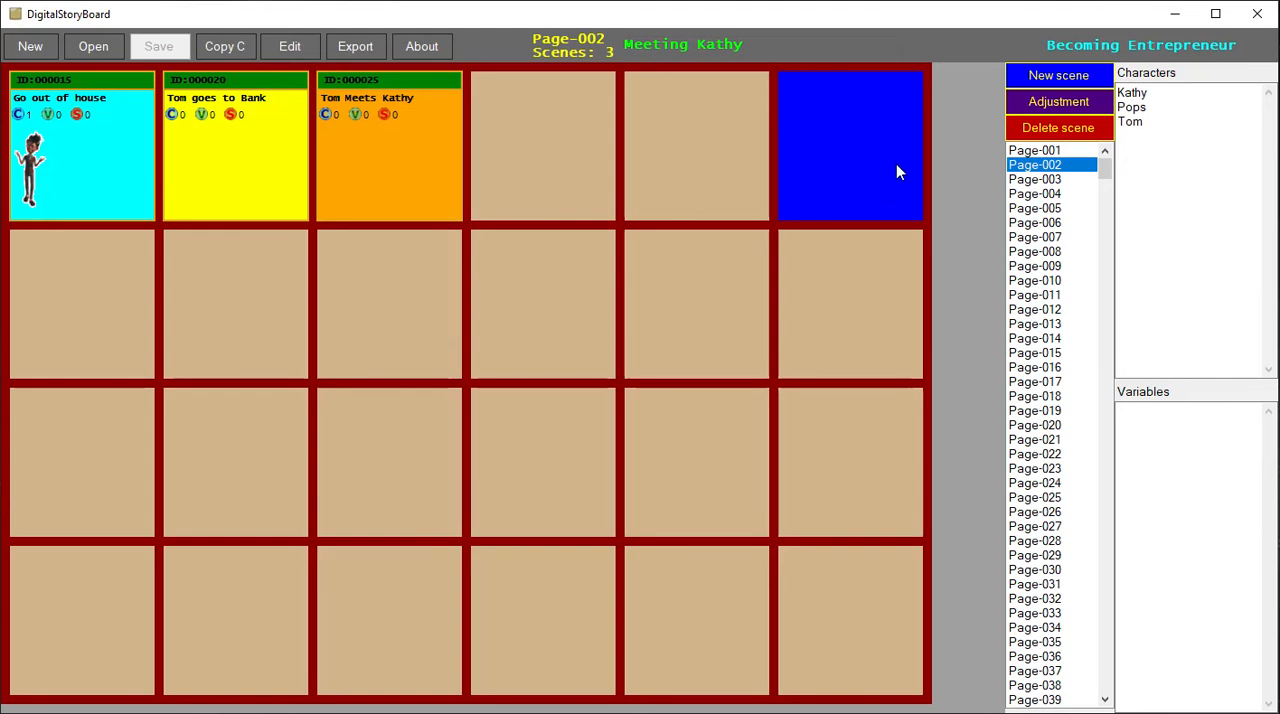
left_click(1050, 152)
left_click(1050, 165)
left_click(1045, 152)
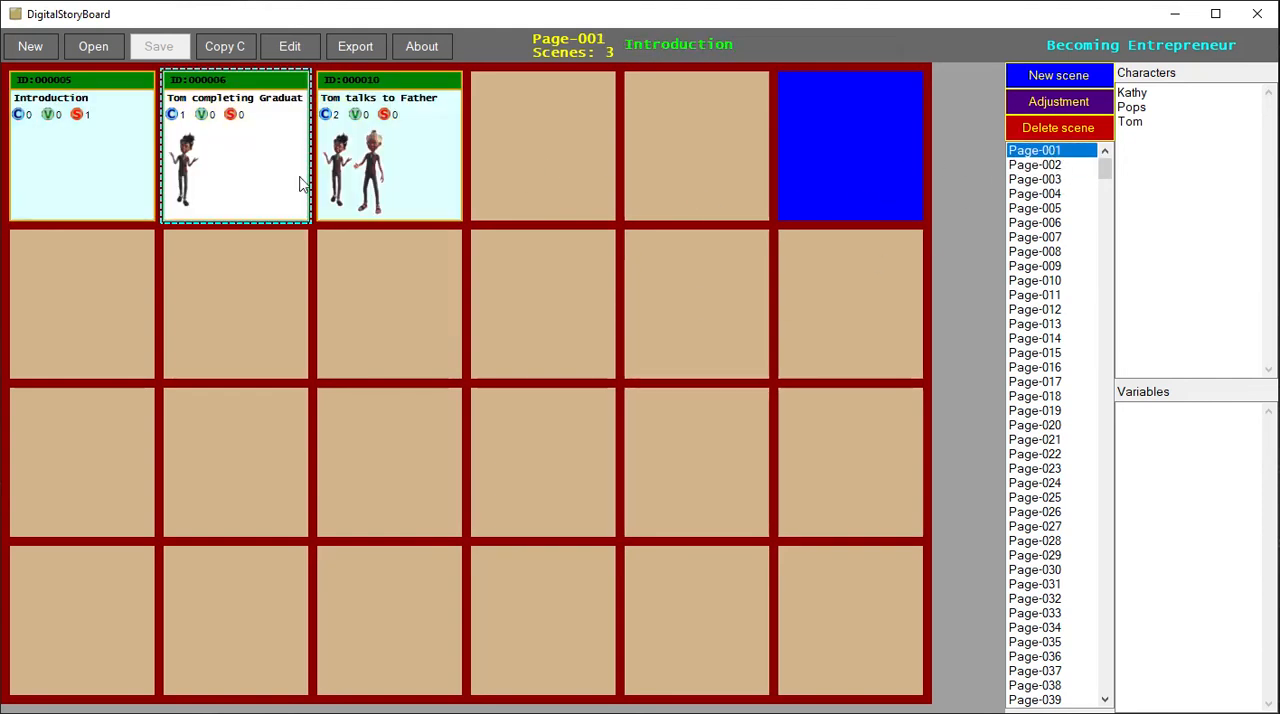
left_click(1045, 165)
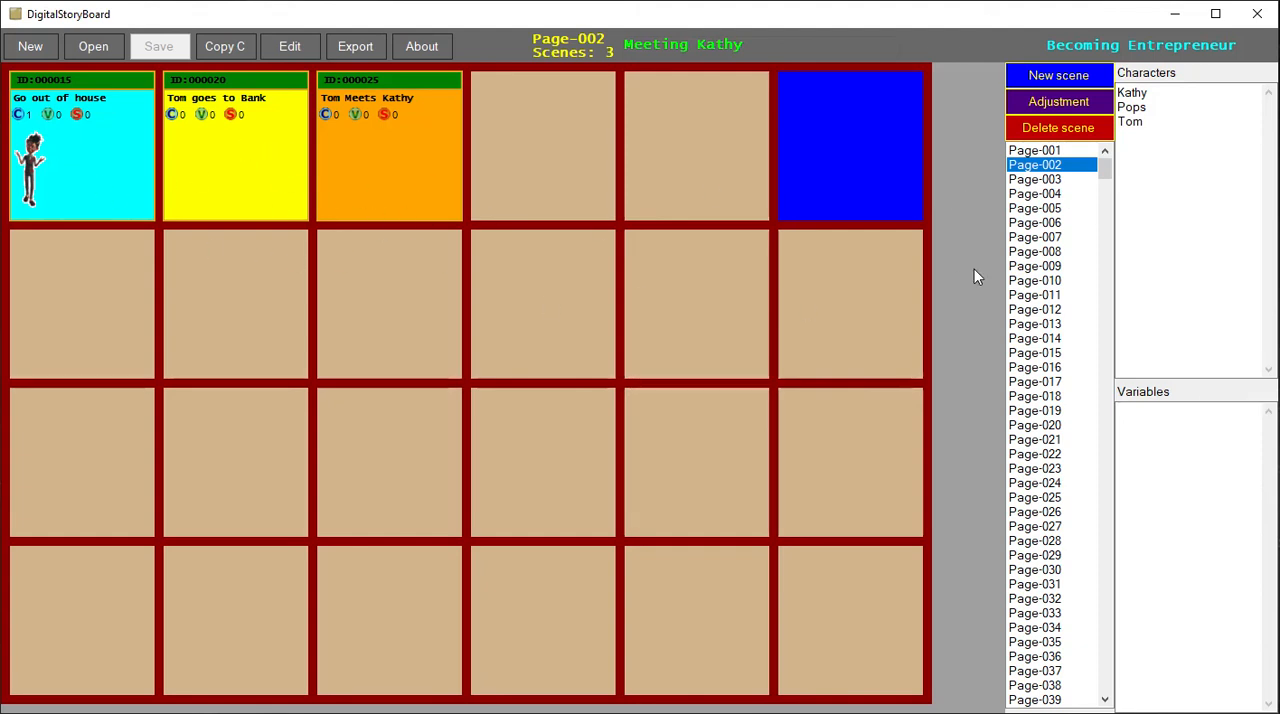
- Move the "Tom talks to Father" and "Tom completing Graduation" scenes on Page-001 down to the second row
left_click(1073, 156)
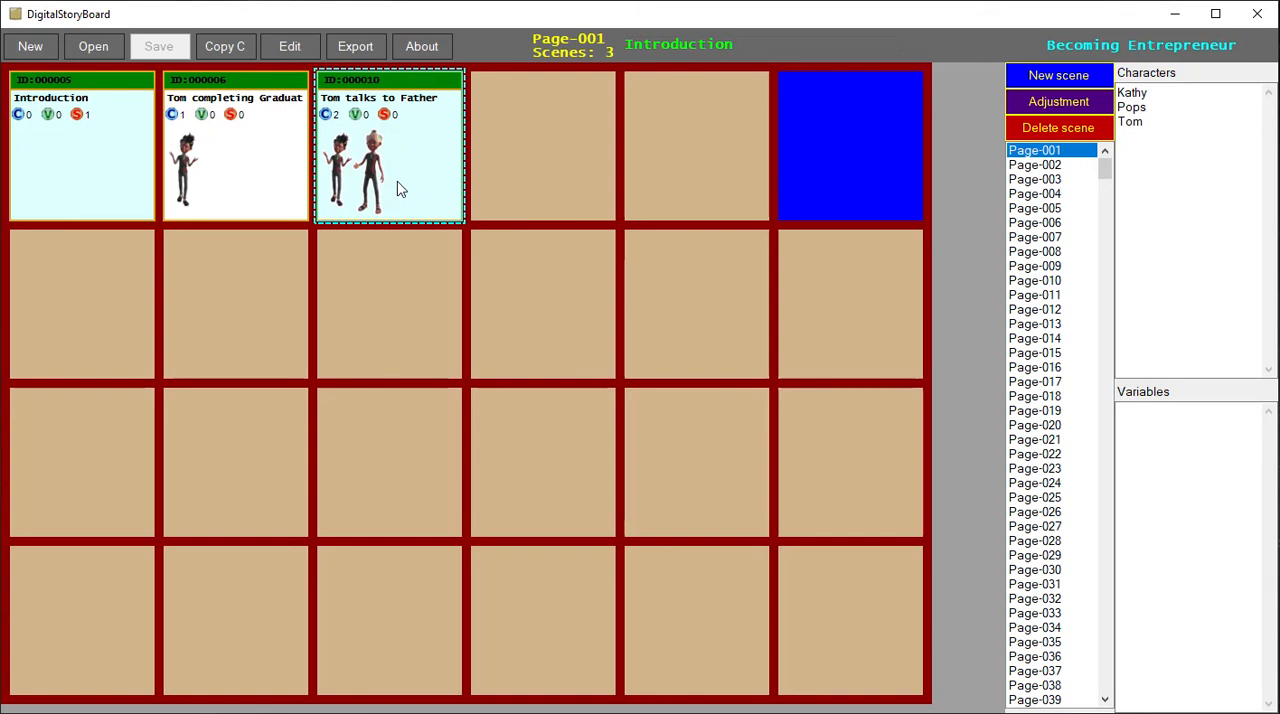
left_click_drag(417, 190, 408, 322)
left_click_drag(257, 194, 240, 338)
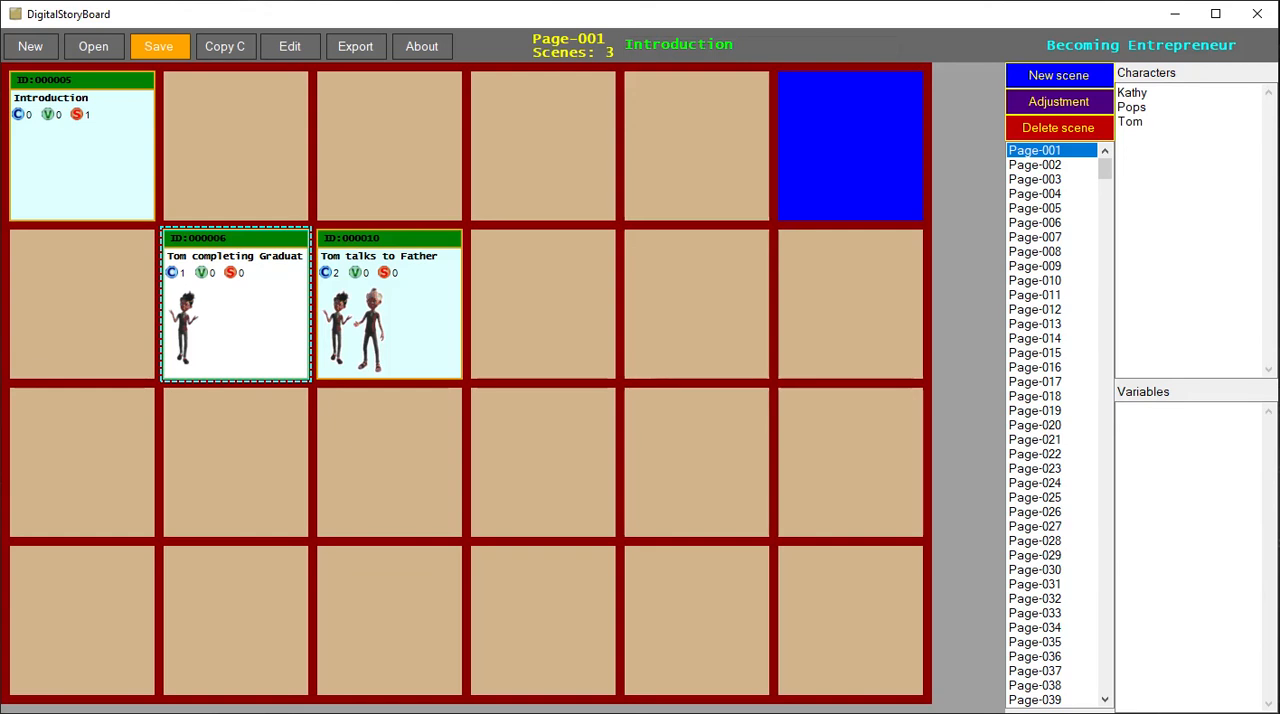
- Add Tom as a character in the "Tom goes to Bank" scene on Page-002
key("Down")
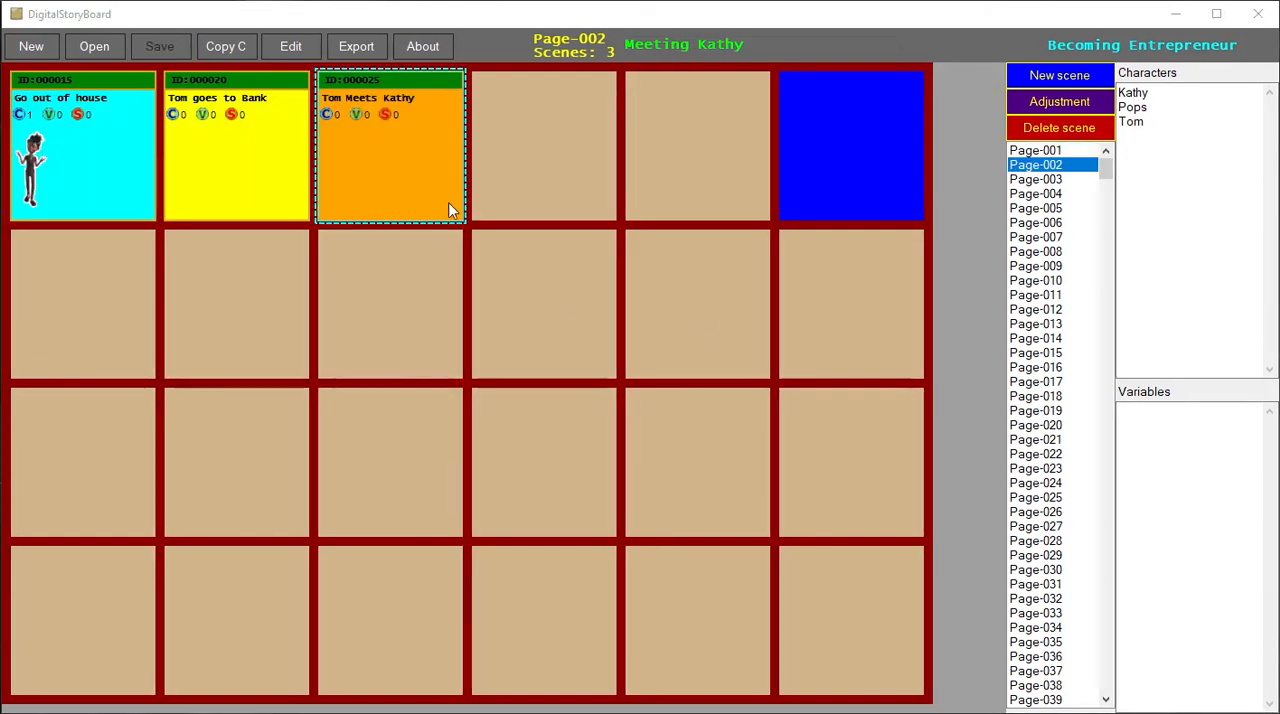
left_click(242, 135)
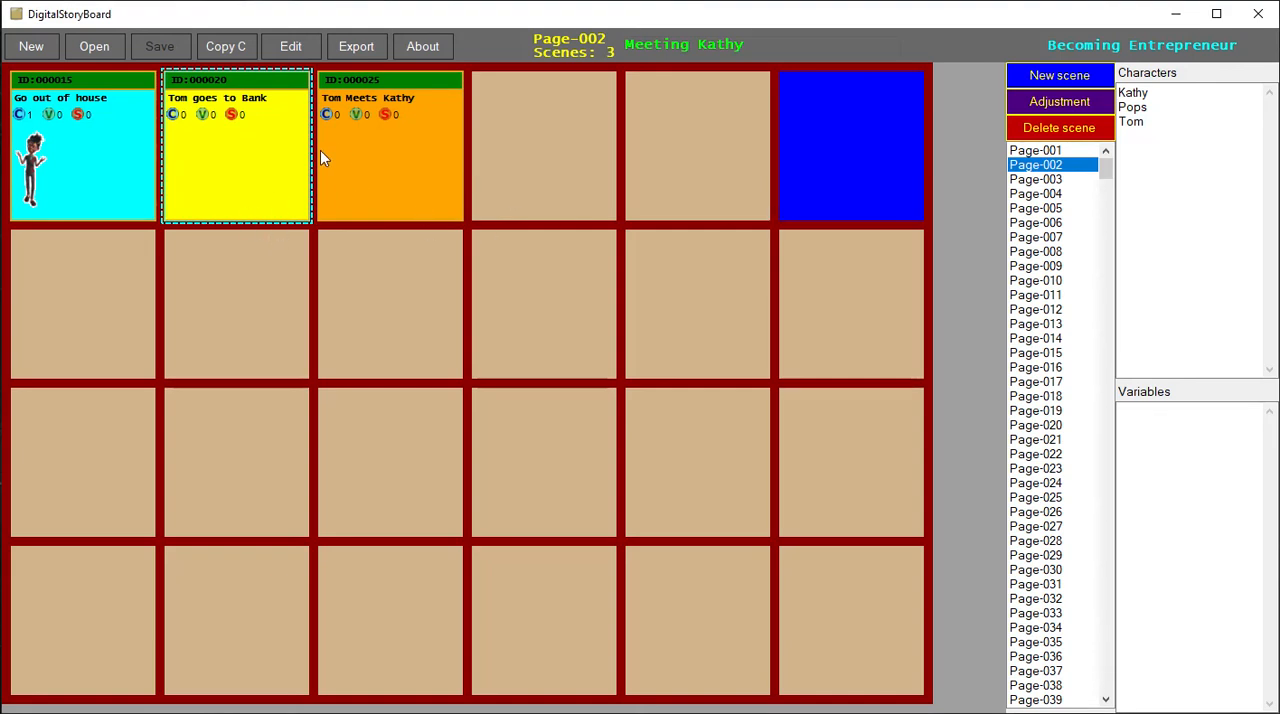
double_click(249, 165)
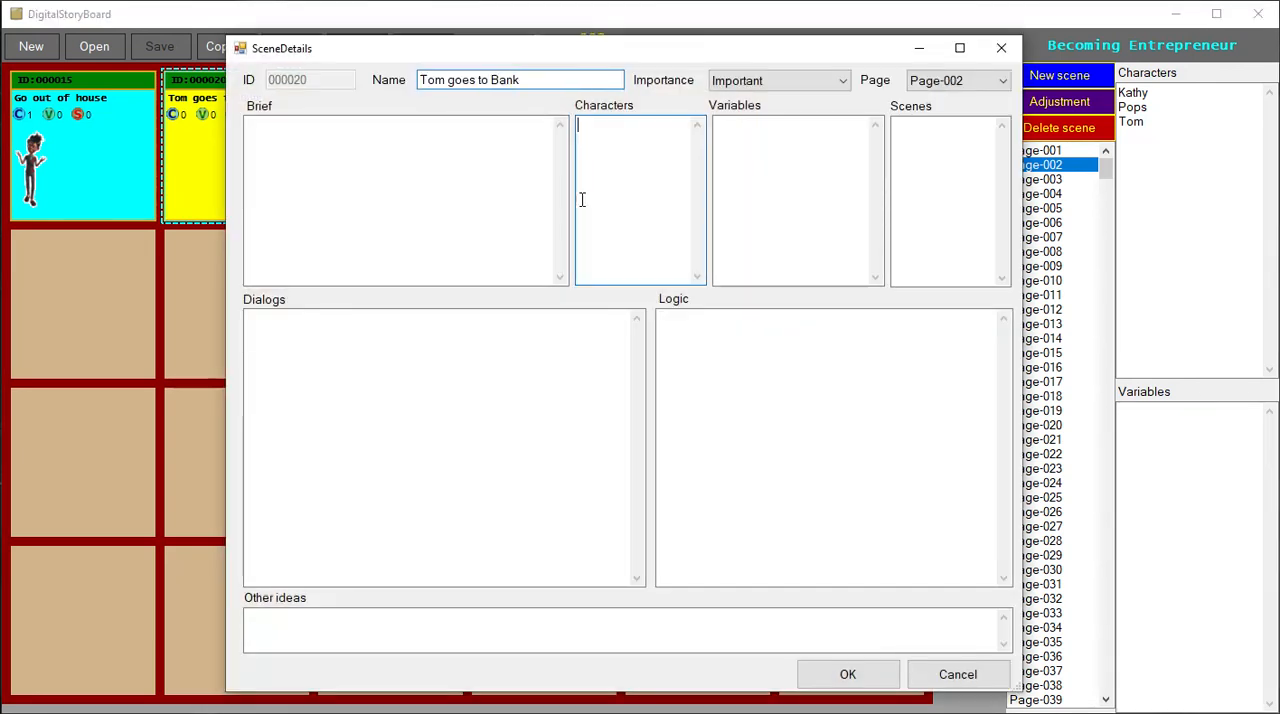
type("Tom")
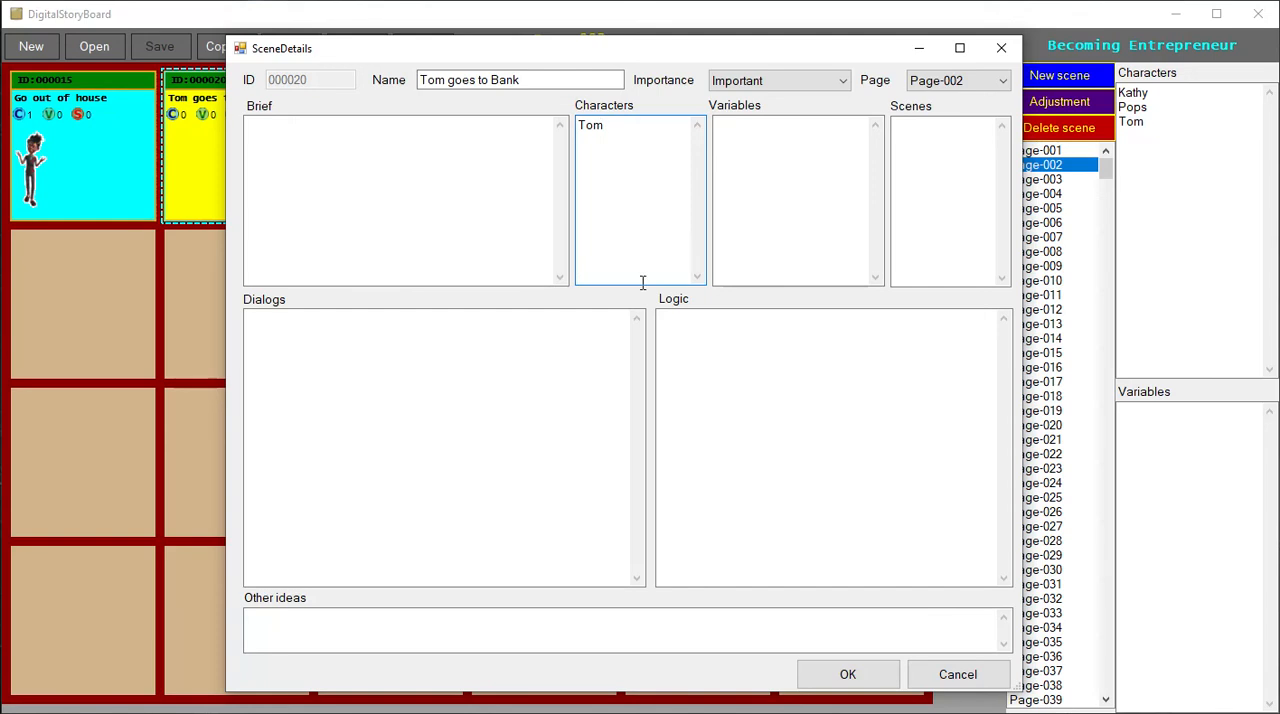
left_click(828, 677)
- Add Tom and Kathy as characters in the "Tom Meets Kathy" scene
double_click(418, 185)
left_click(623, 163)
type("Tom")
key("Return")
type("Kathy")
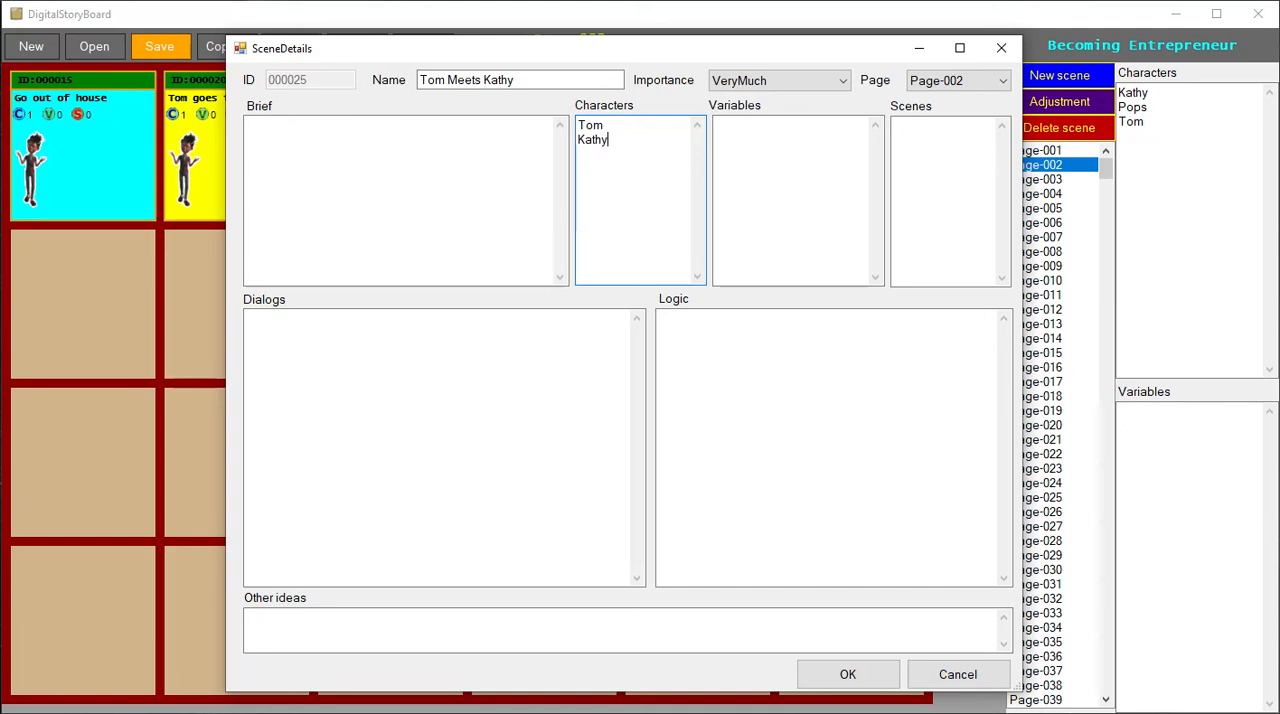
left_click(848, 675)
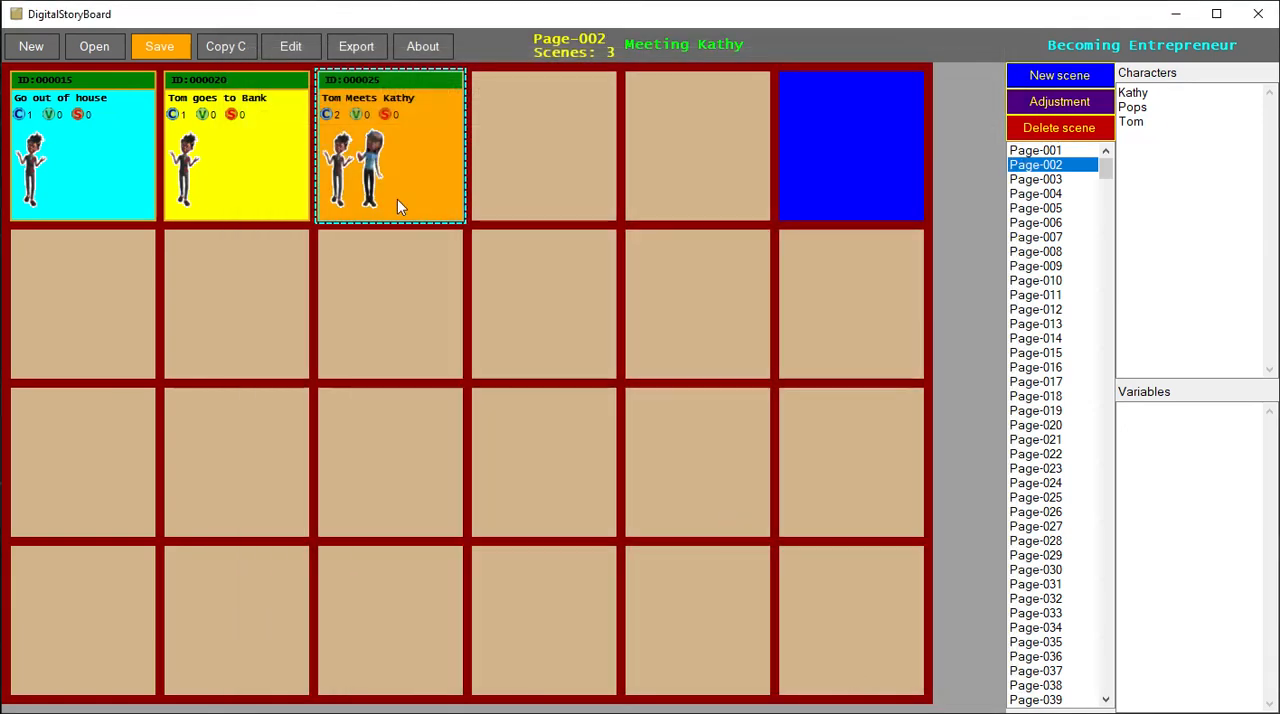
left_click(494, 276)
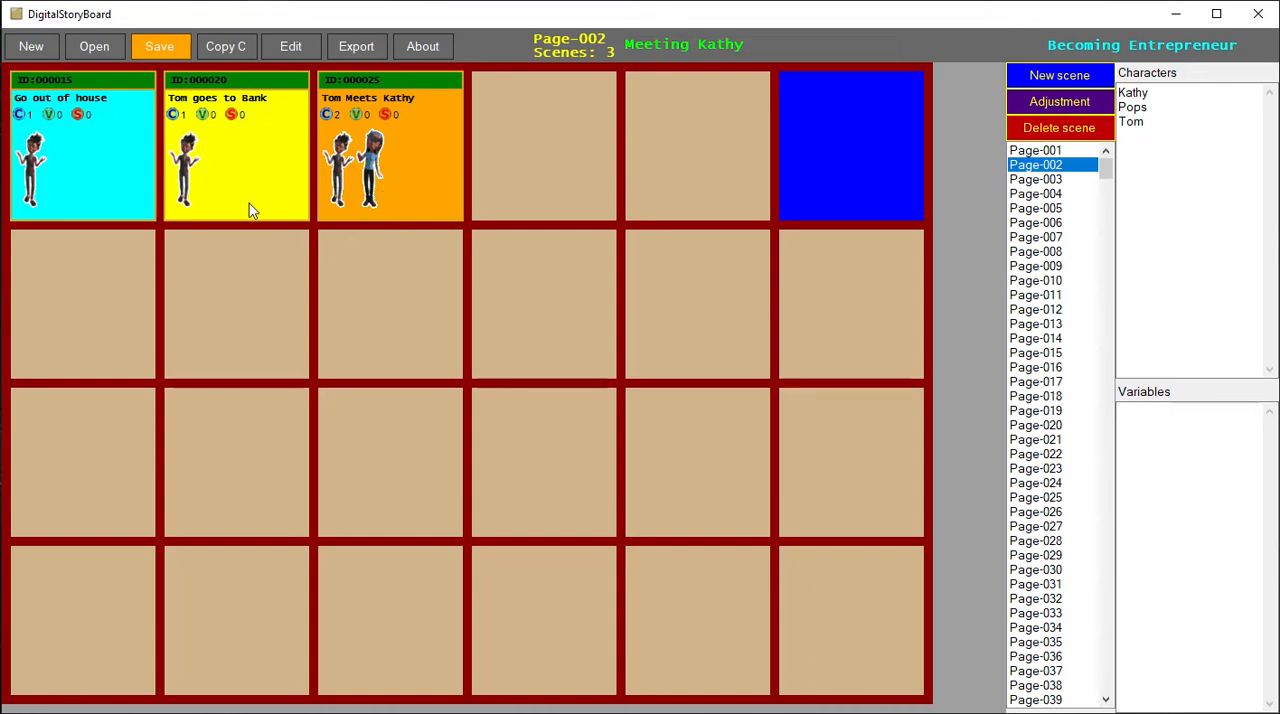
- Check the importance options in the details of the "Tom completing Graduation" scene on Page-001 without changing them
left_click(1045, 152)
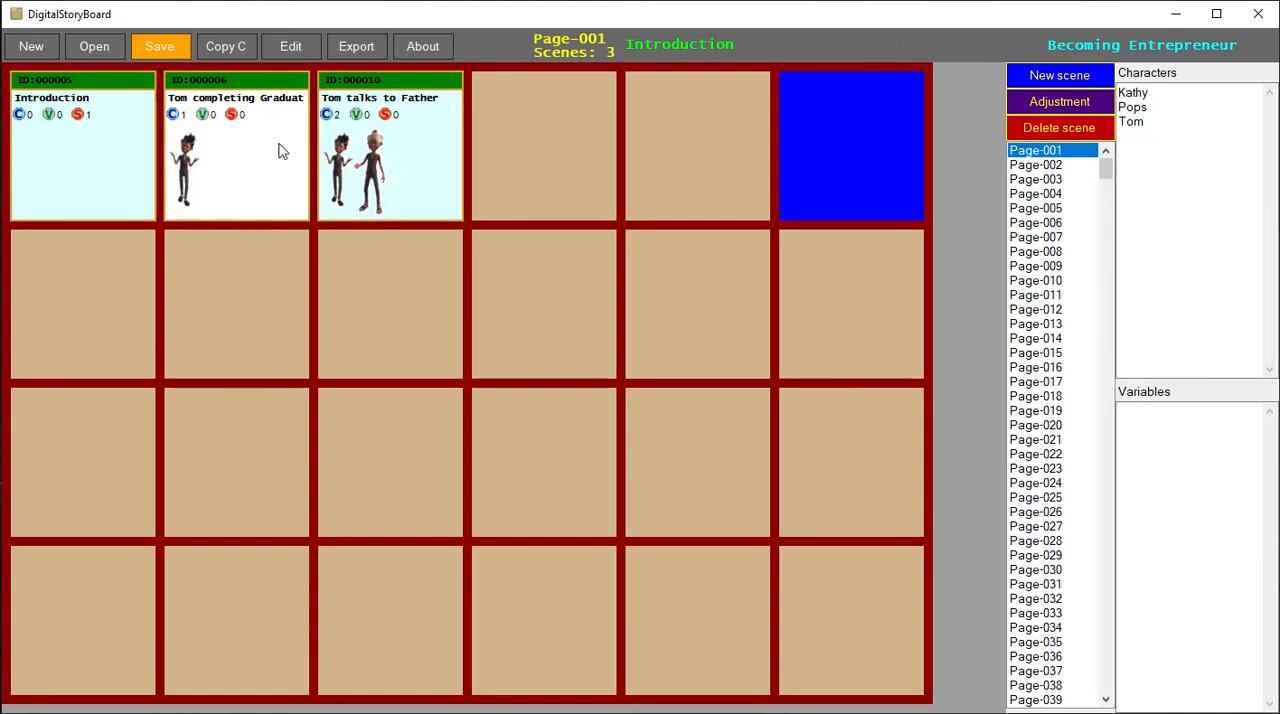
double_click(251, 177)
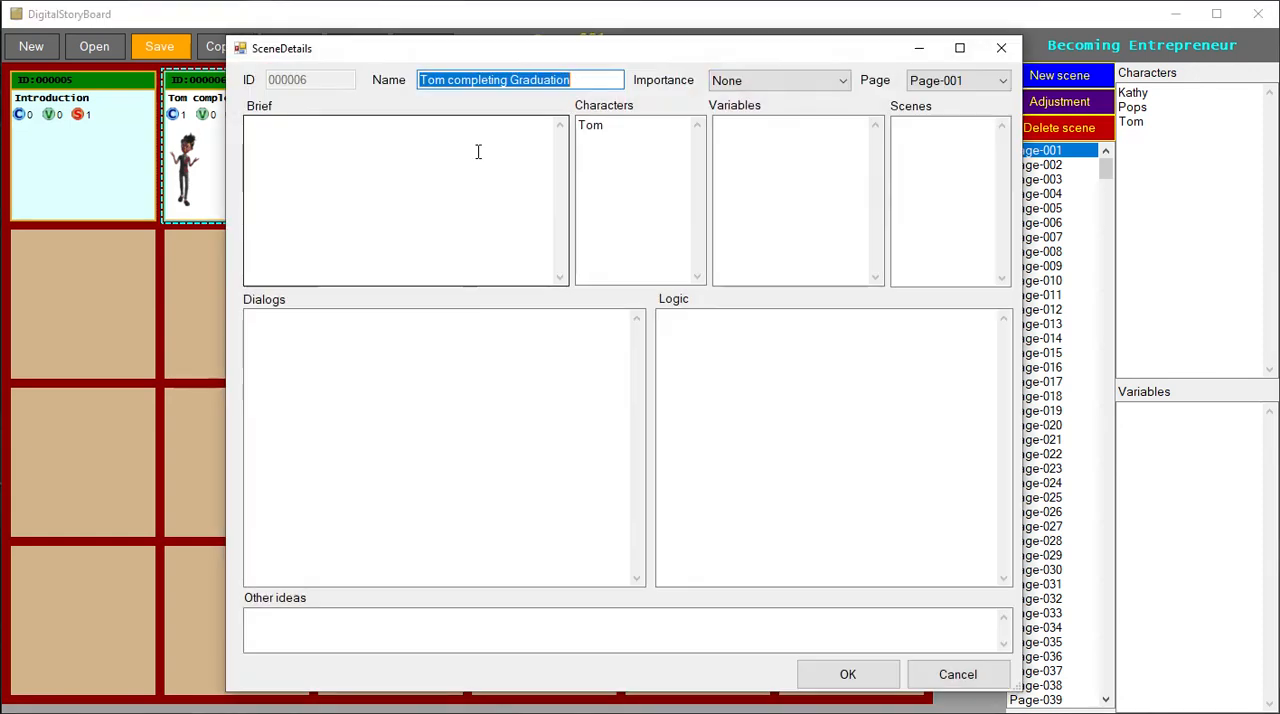
left_click(735, 82)
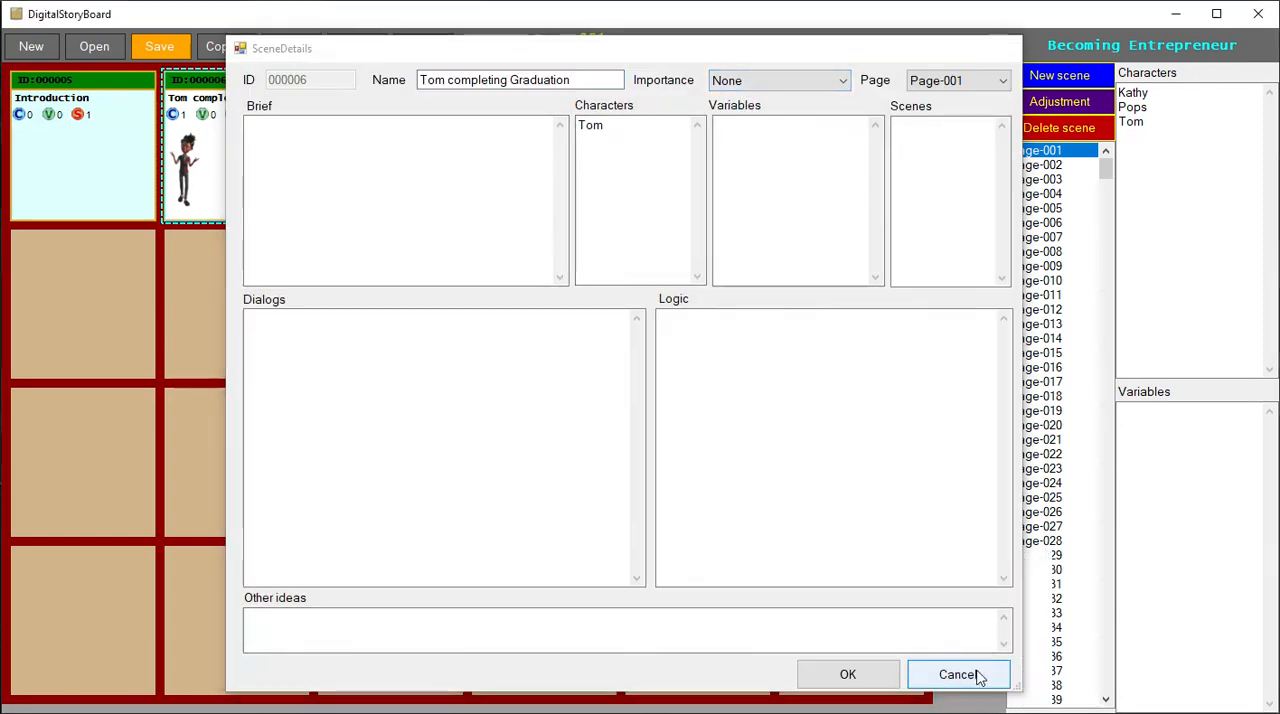
left_click(972, 674)
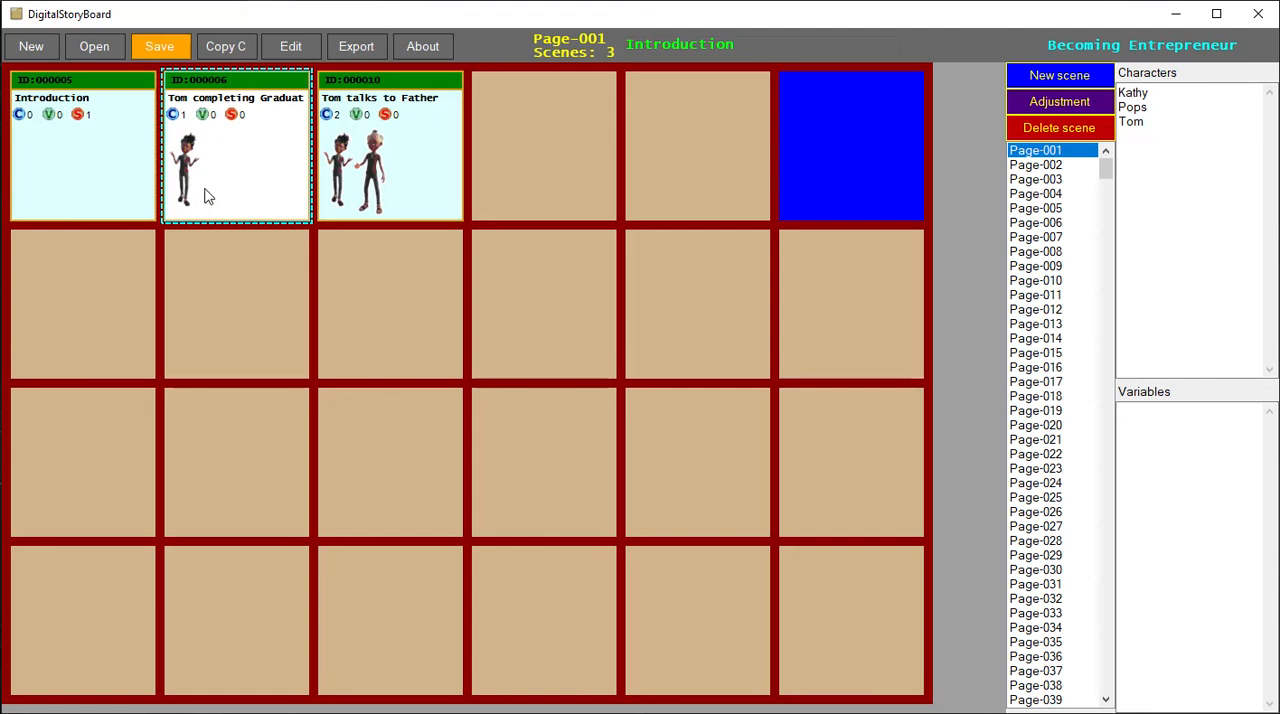
- Set the importance of the "Tom Meets Kathy" scene on Page-002 to Final
left_click(1030, 166)
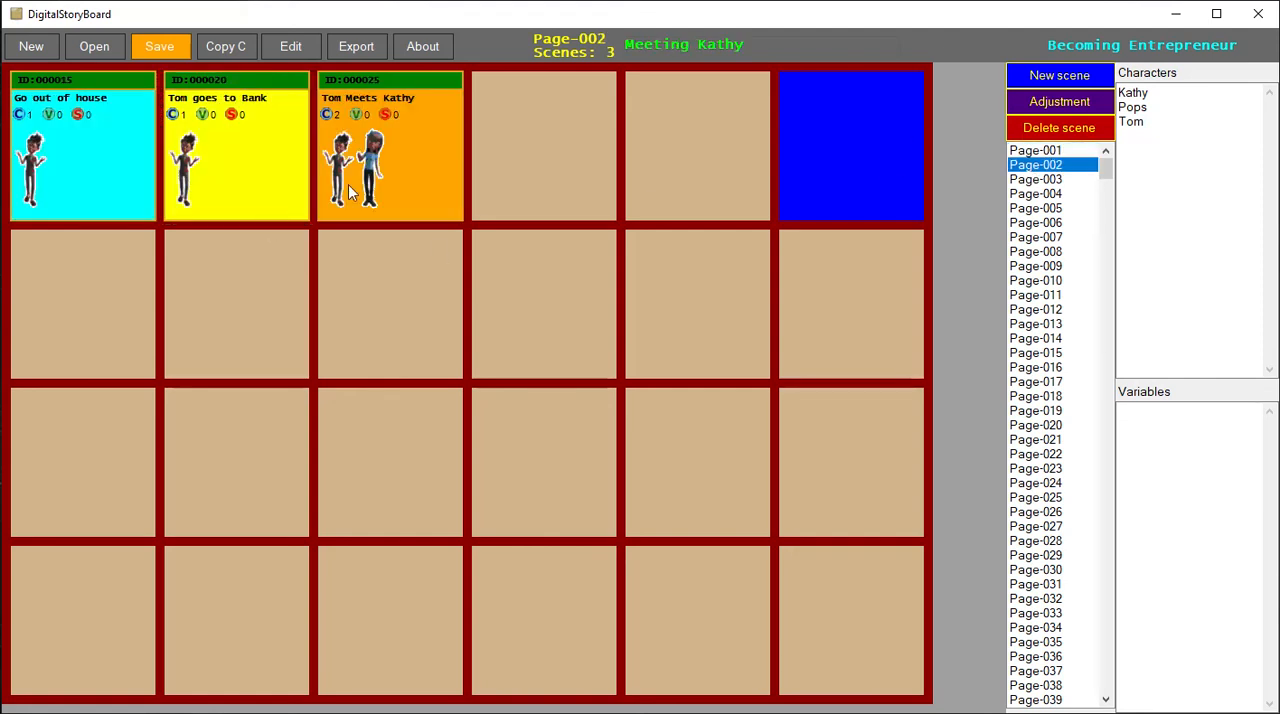
left_click(406, 157)
double_click(406, 150)
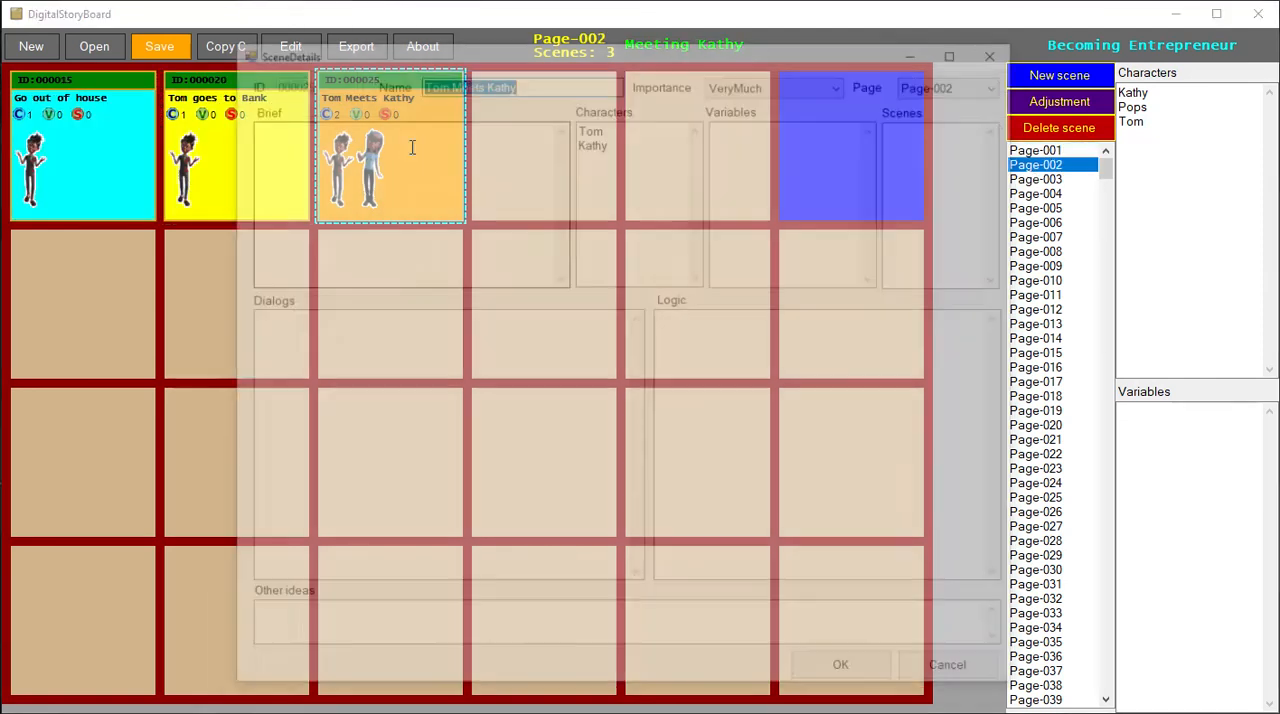
left_click(766, 86)
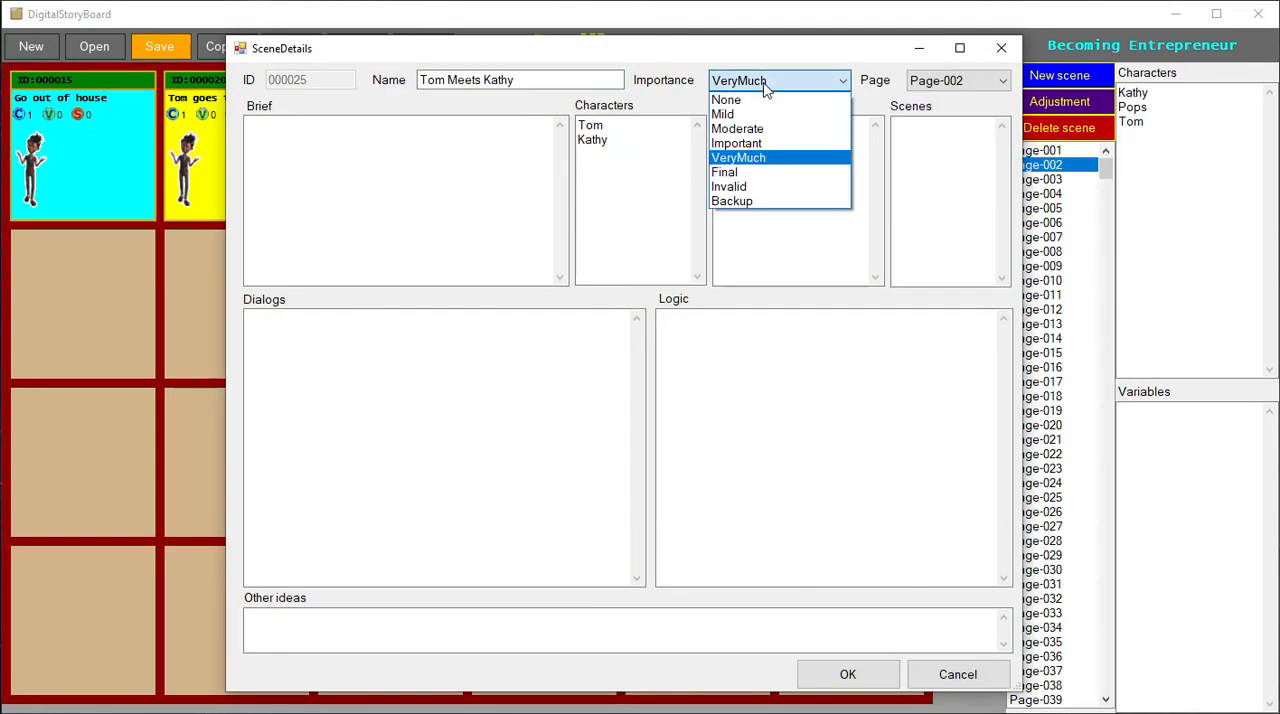
left_click(736, 172)
left_click(880, 678)
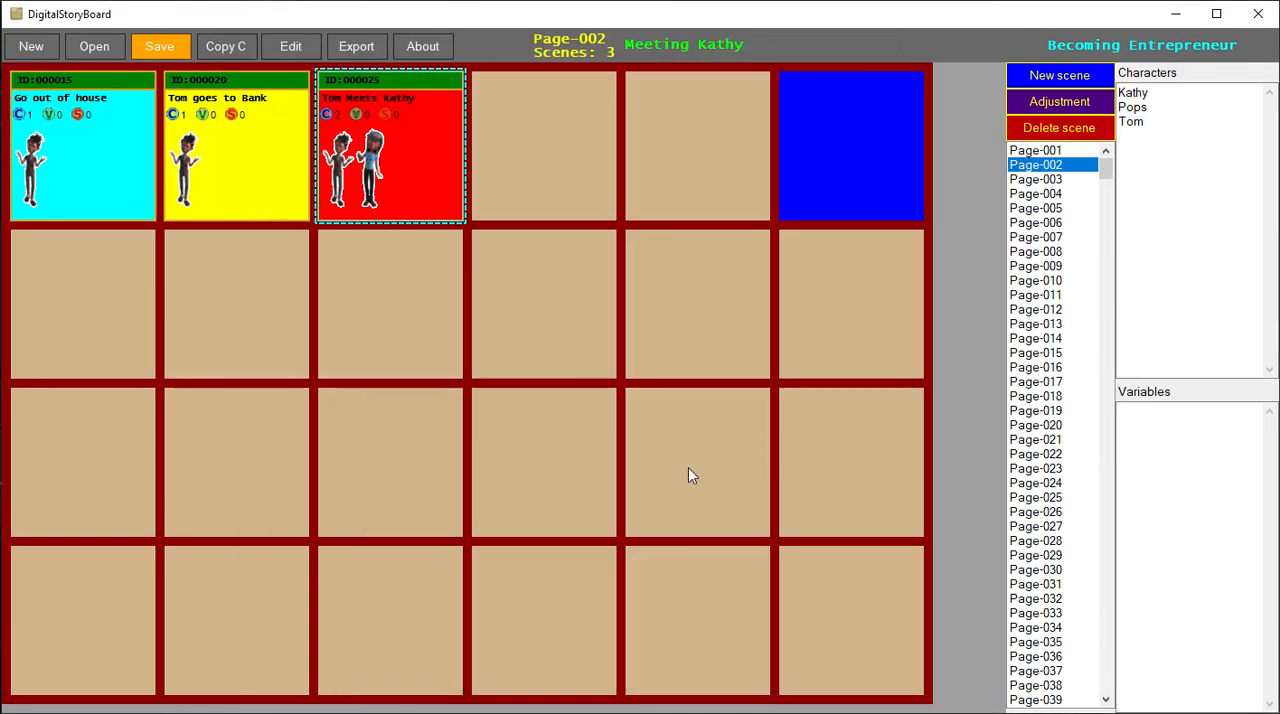
- Set the importance of the "Tom Meets Kathy" scene to Invalid
double_click(432, 198)
left_click(780, 80)
left_click(745, 187)
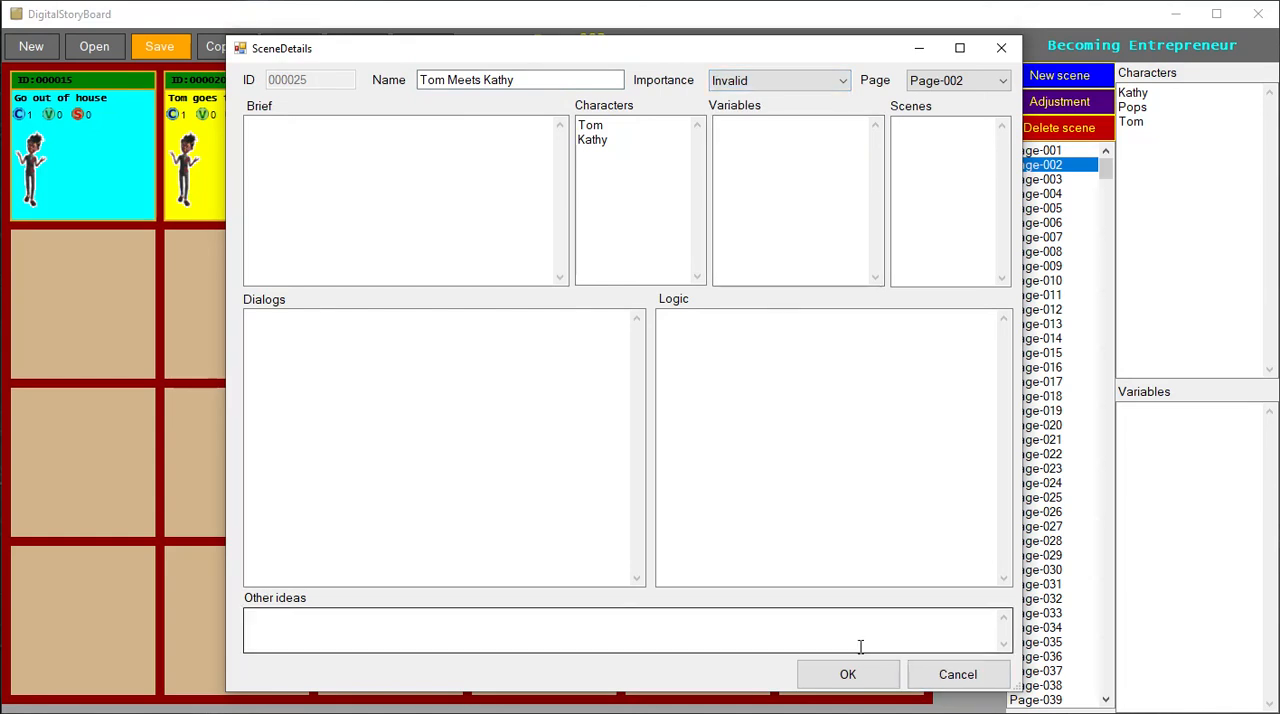
left_click(855, 679)
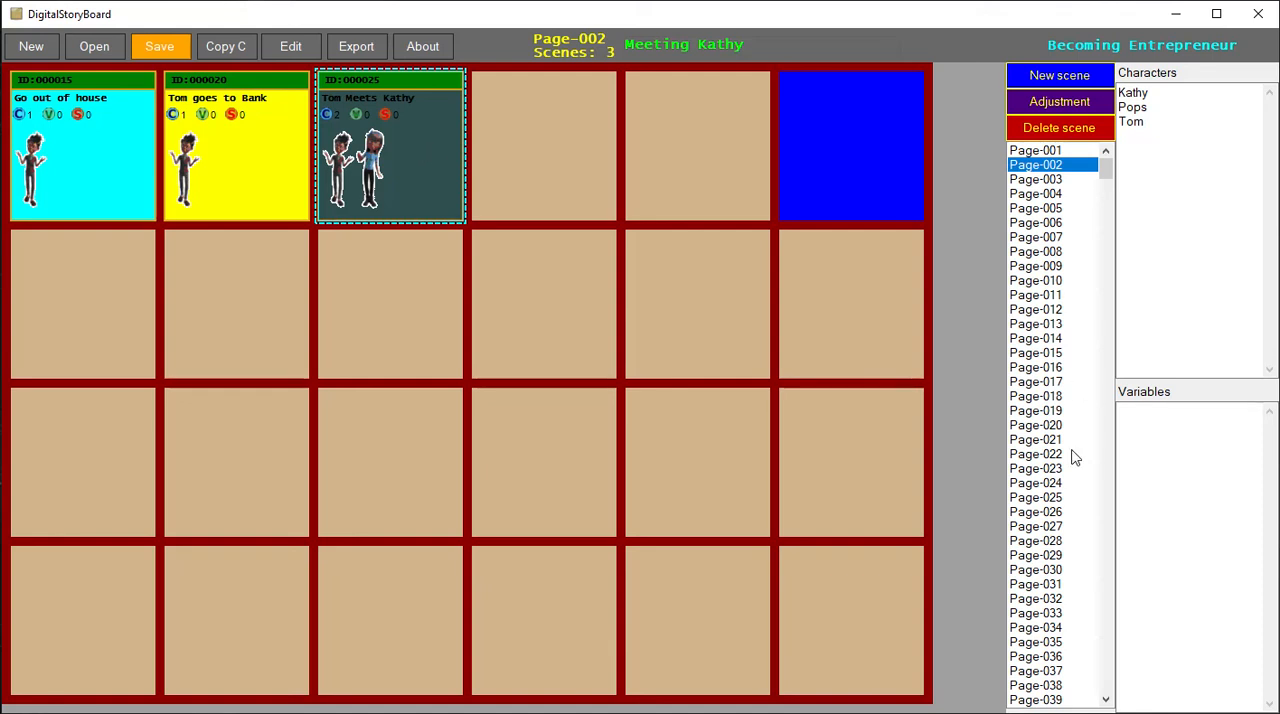
- Select Page-099 in the page list and change its page title to "Inv"
left_click_drag(1106, 172, 1098, 708)
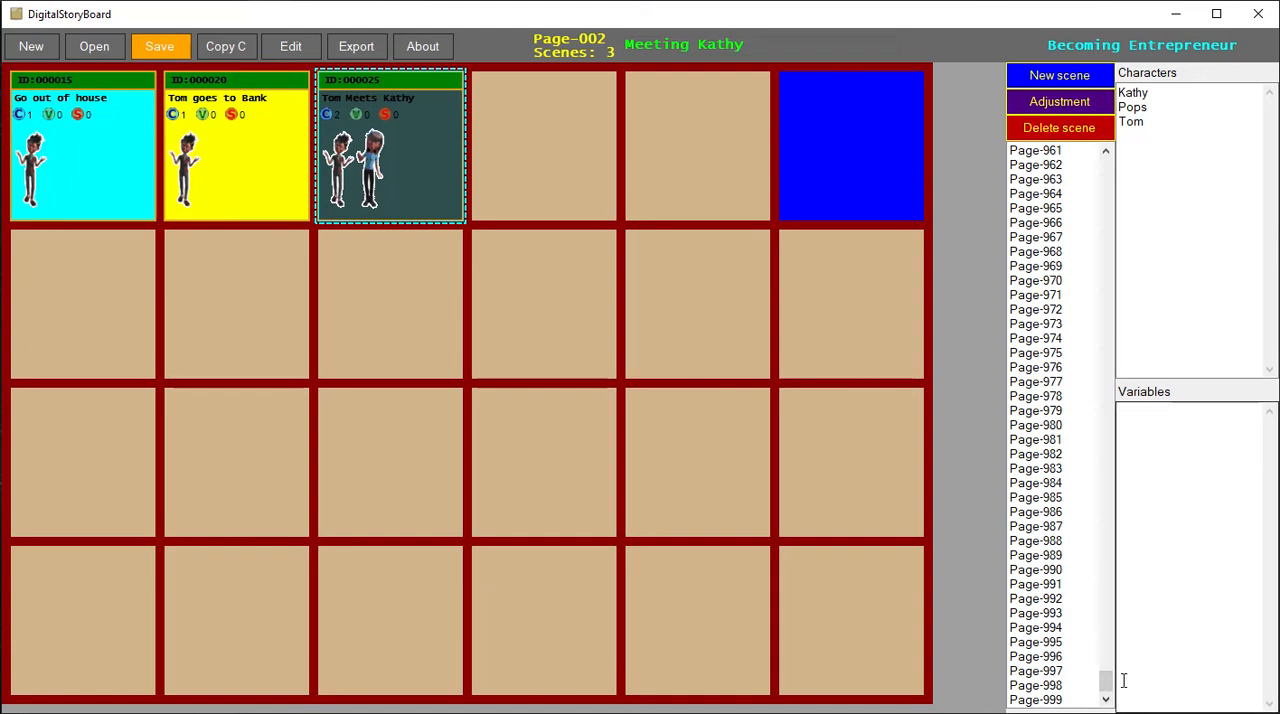
left_click_drag(1106, 680, 1135, 436)
left_click_drag(1140, 385, 1134, 209)
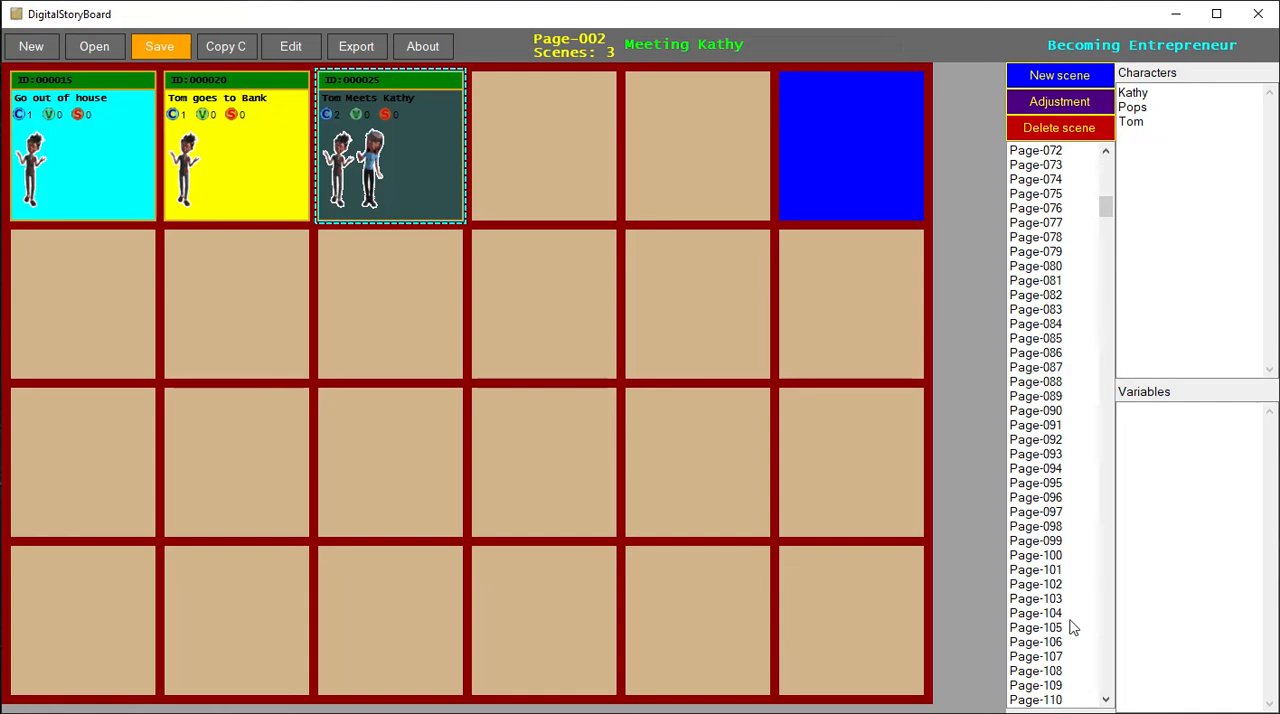
left_click(1040, 541)
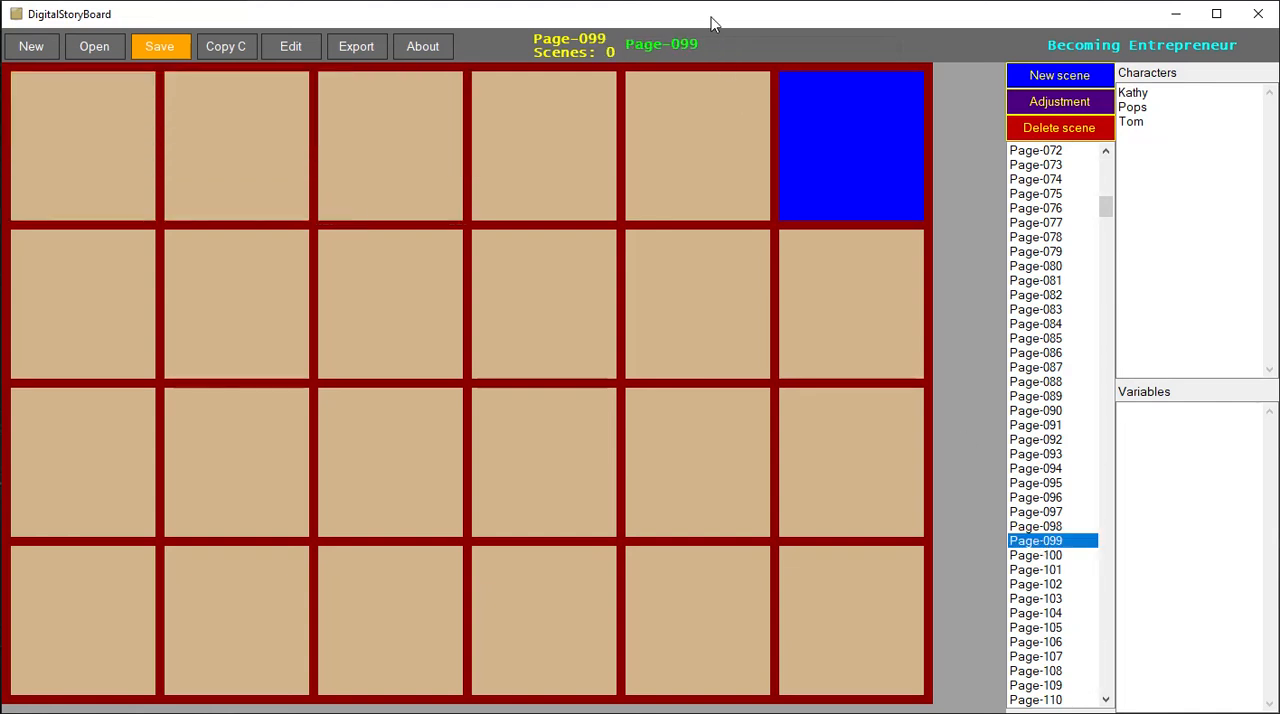
left_click_drag(715, 44, 540, 70)
type("Inv")
- Move the "Tom Meets Kathy" scene from Page-002 to Page-099
left_click_drag(1105, 207, 1105, 163)
left_click(1076, 155)
left_click(1066, 166)
right_click(448, 138)
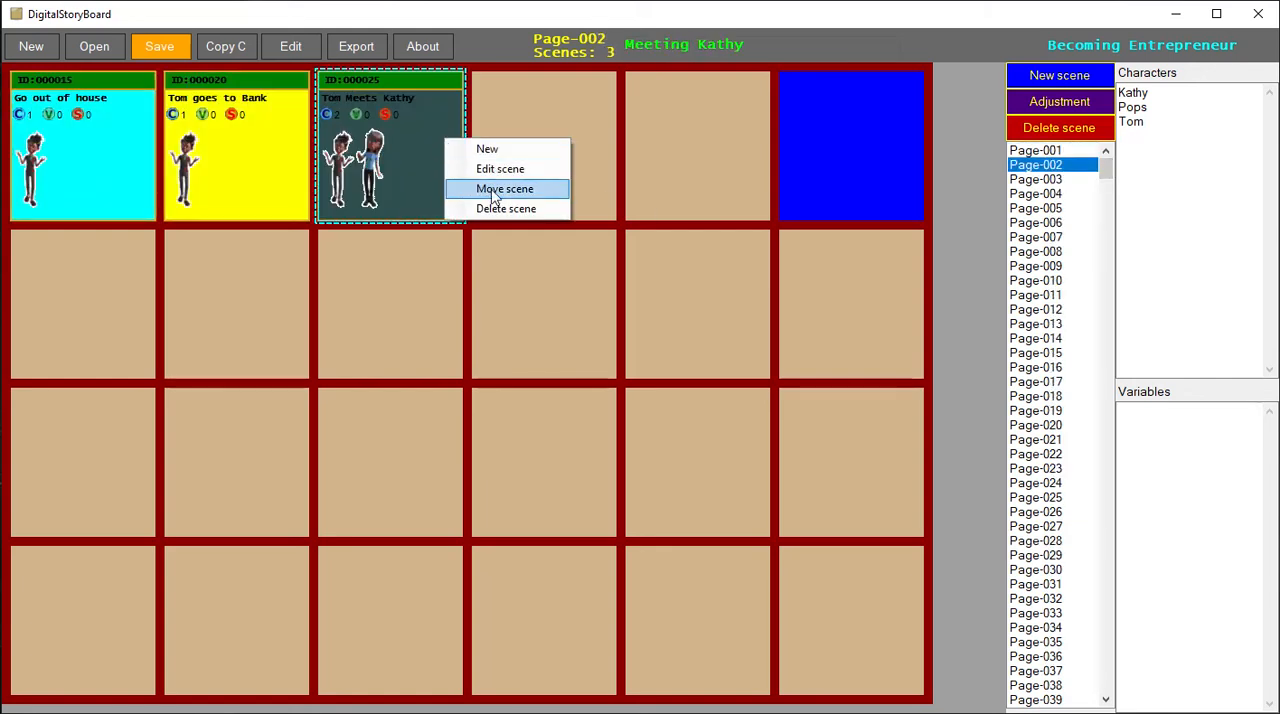
left_click(500, 188)
left_click(650, 240)
scroll(634, 480, "down", 13)
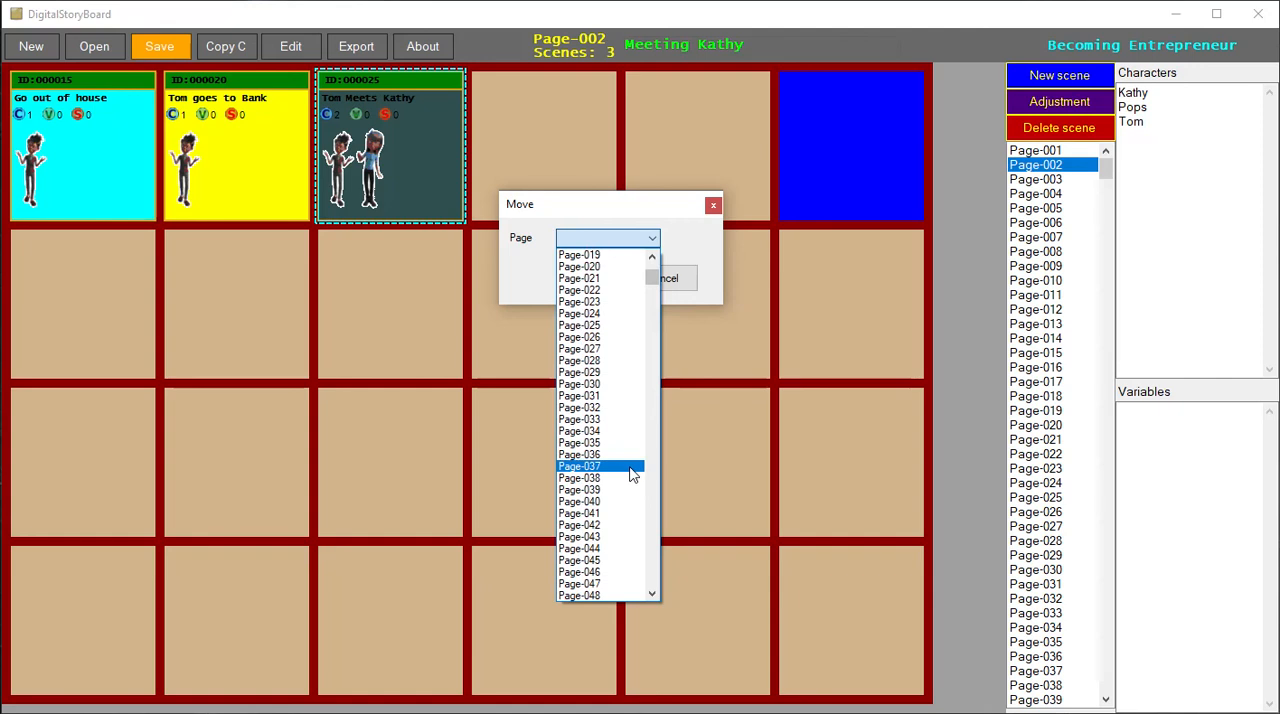
scroll(632, 492, "down", 13)
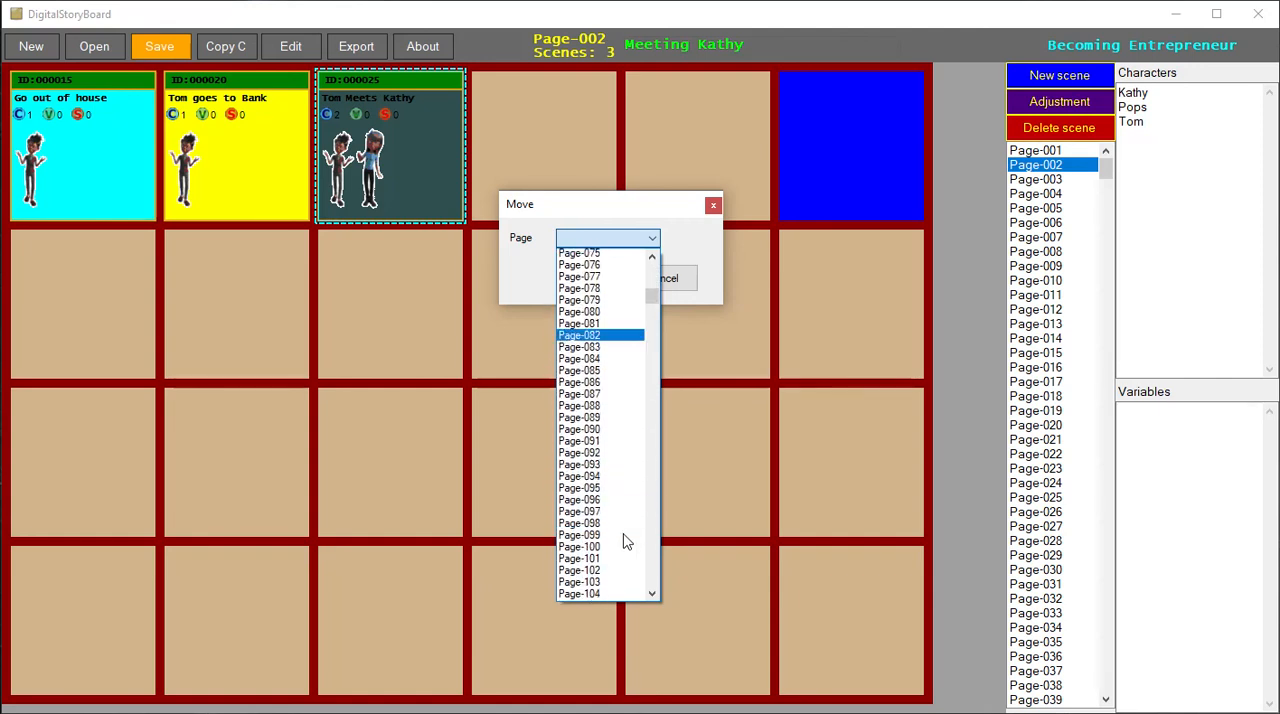
left_click(615, 490)
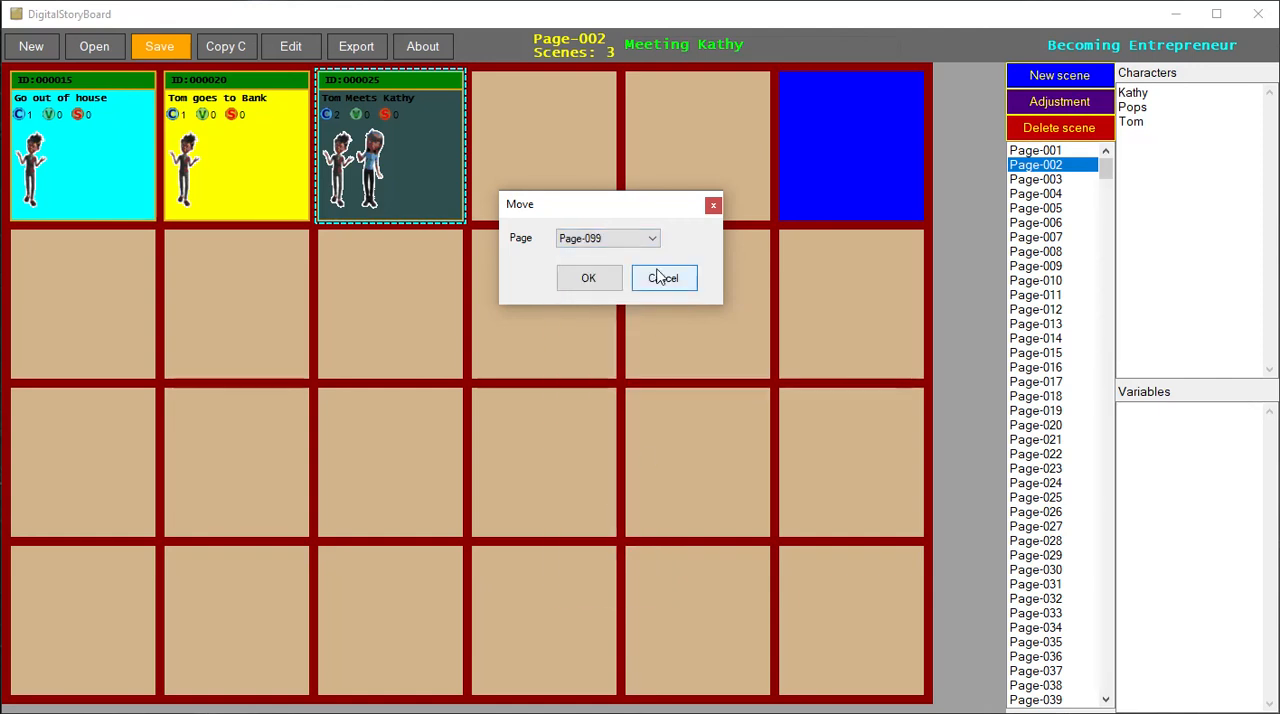
left_click(588, 280)
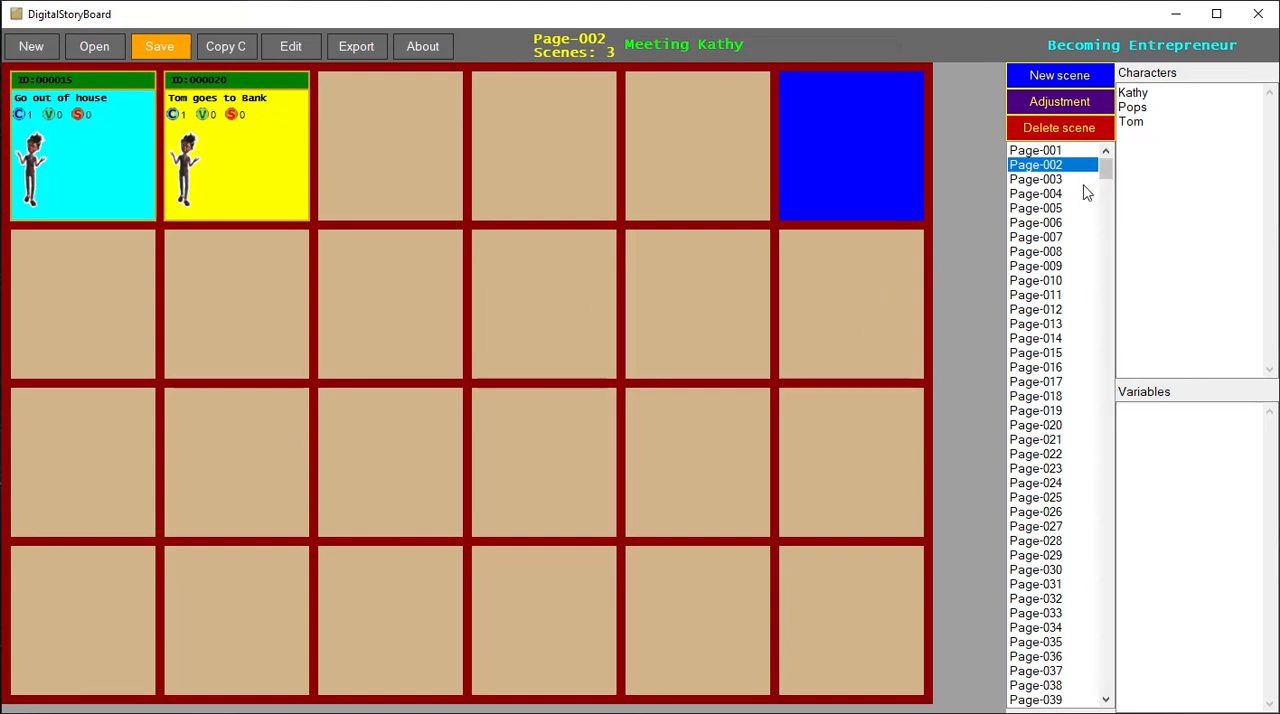
- Open Page-099 and set the importance of the "Tom Meets Kathy" scene to Backup
scroll(1080, 420, "down", 17)
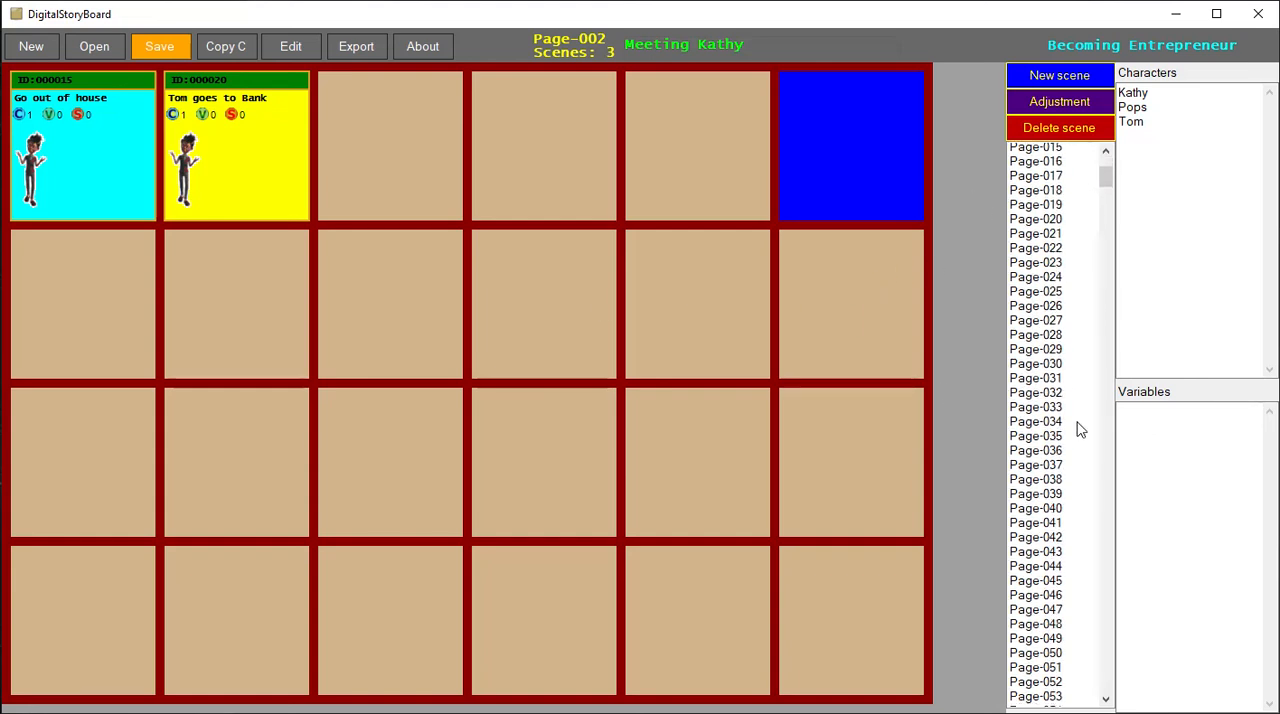
mouse_move(1104, 205)
left_mouse_down()
mouse_move(1102, 306)
mouse_move(1103, 214)
left_mouse_up()
left_click(1045, 368)
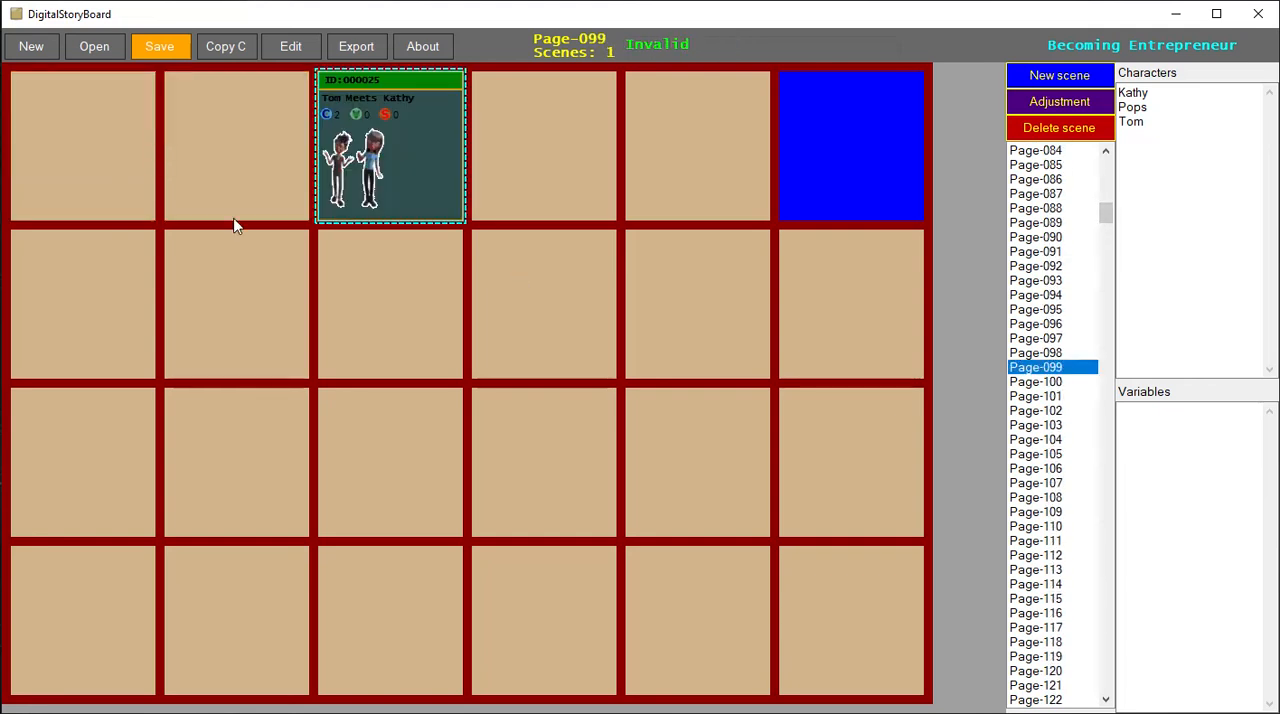
right_click(408, 156)
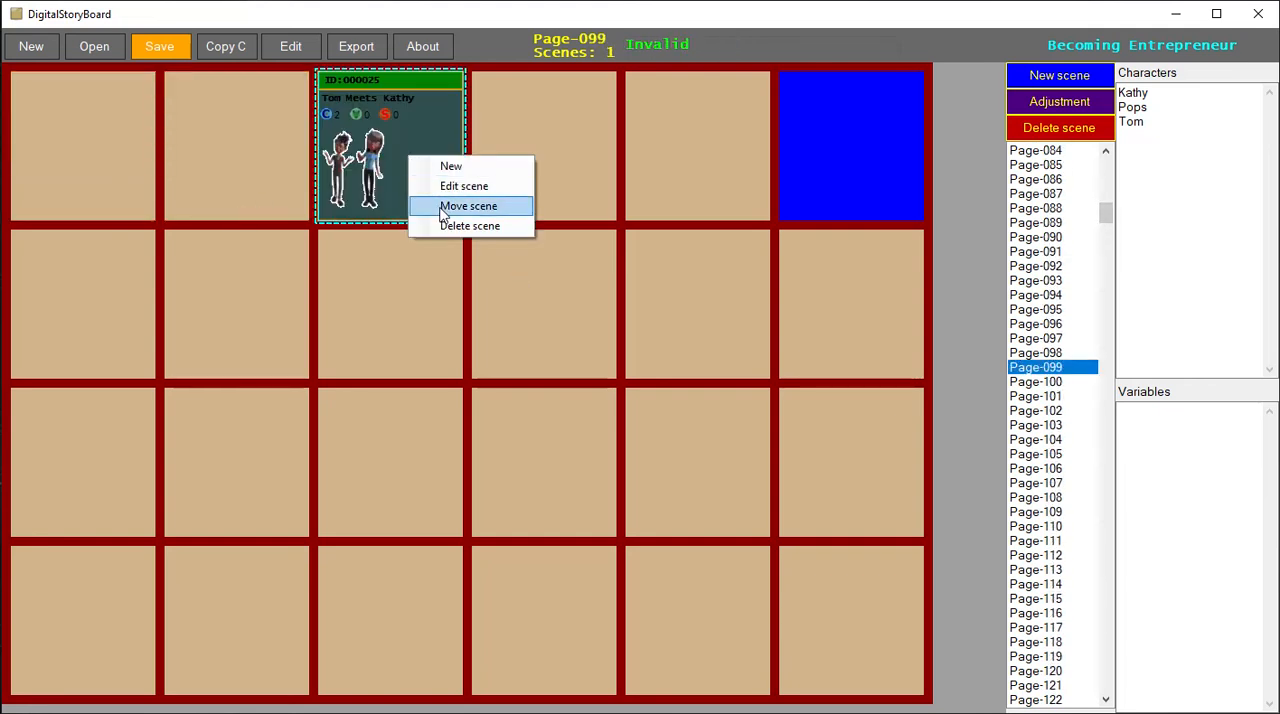
left_click(447, 186)
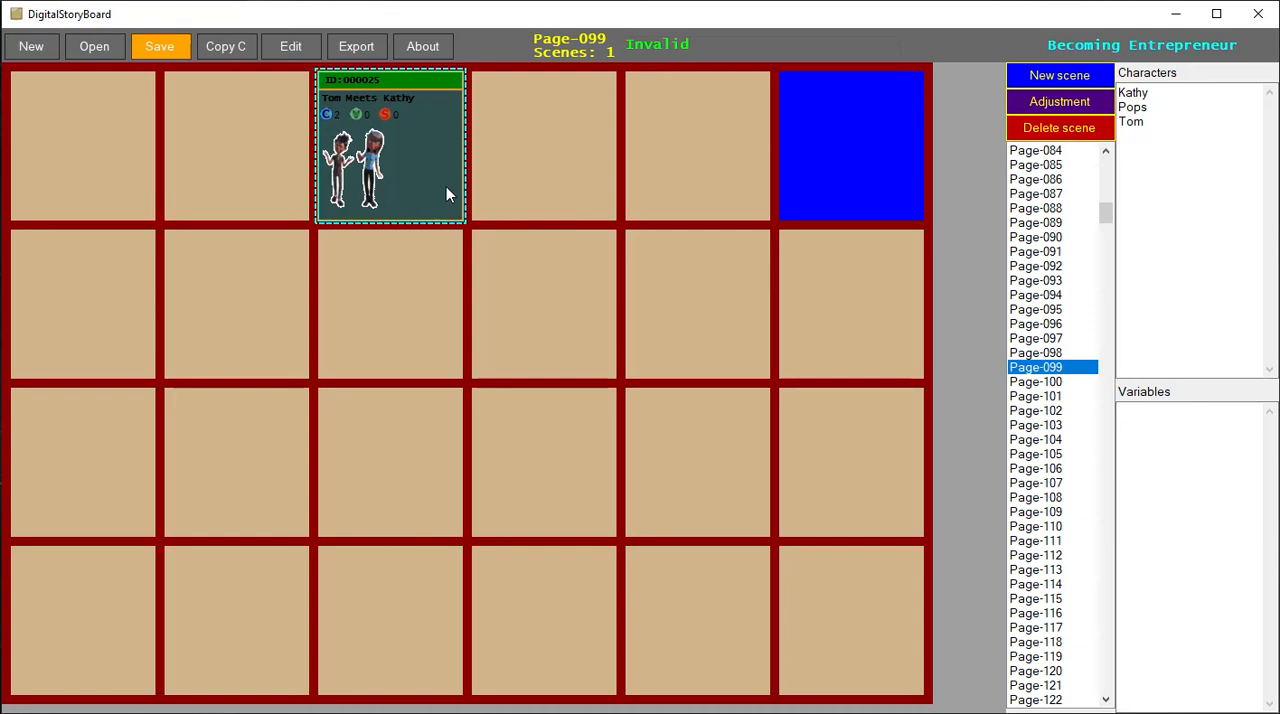
left_click(805, 82)
left_click(770, 194)
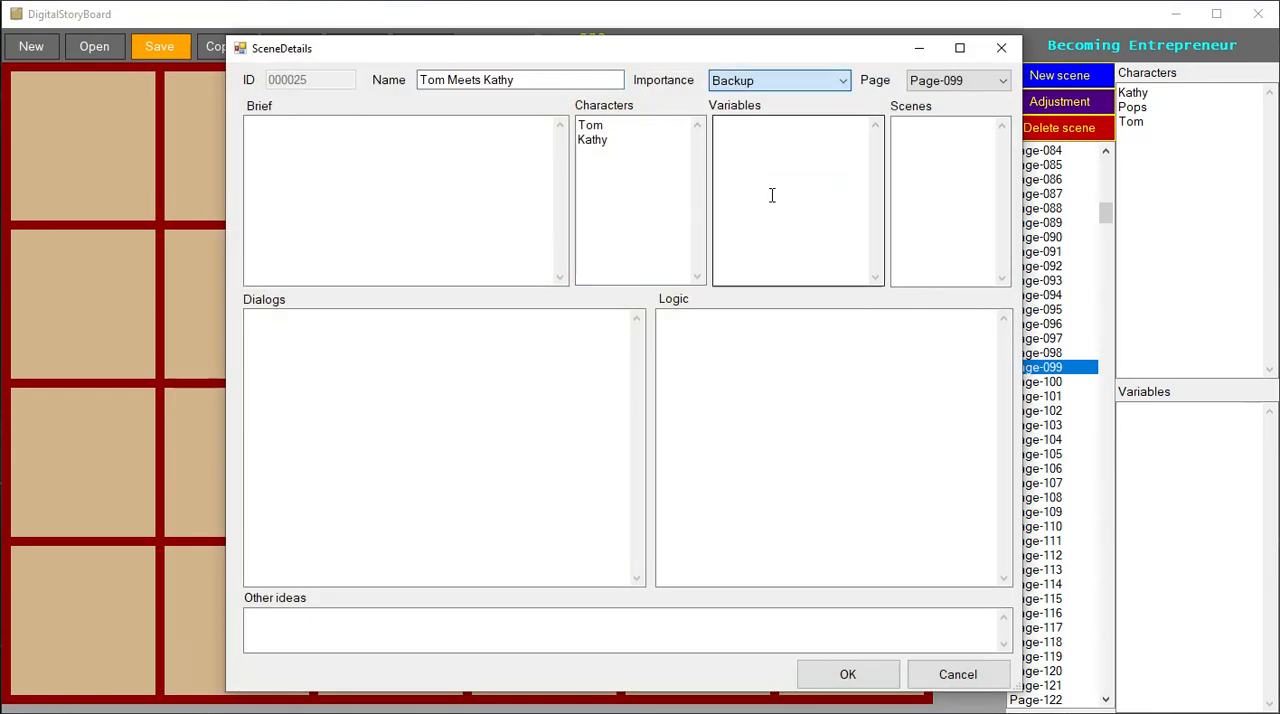
left_click(848, 674)
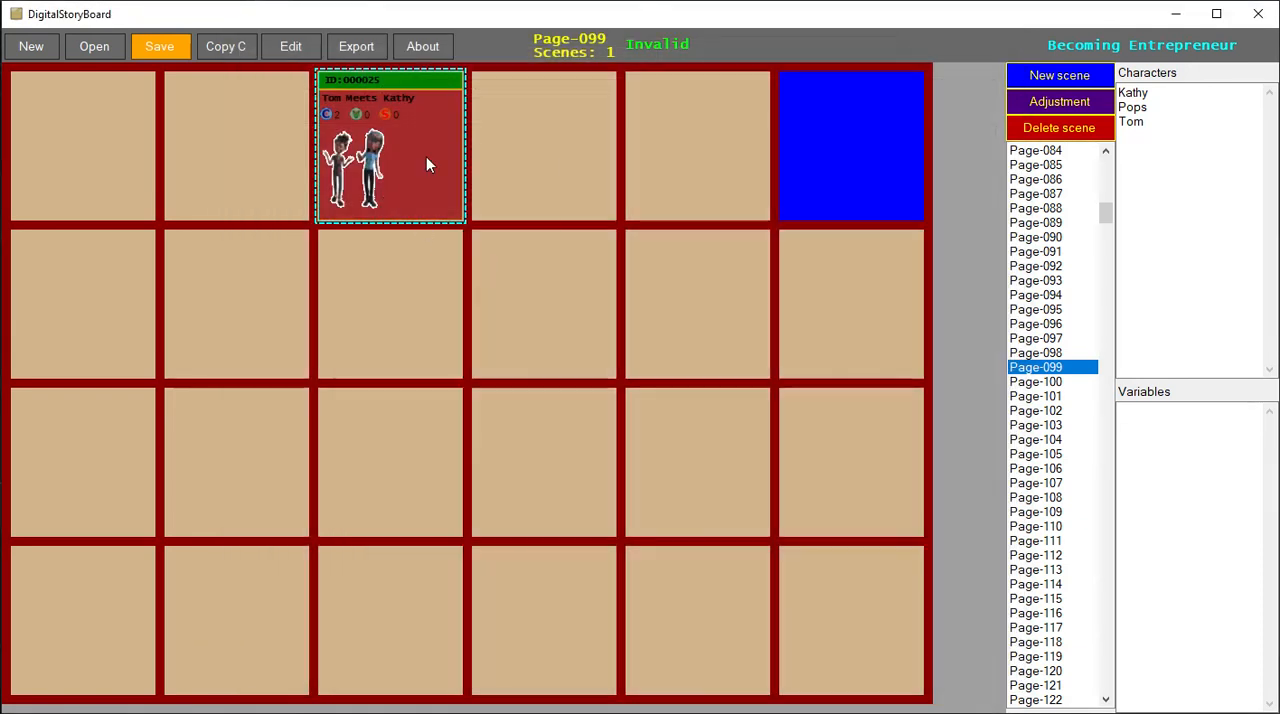
- Edit the "Tom Meets Kathy" scene on Page-099 and set its importance to VeryMuch
right_click(426, 156)
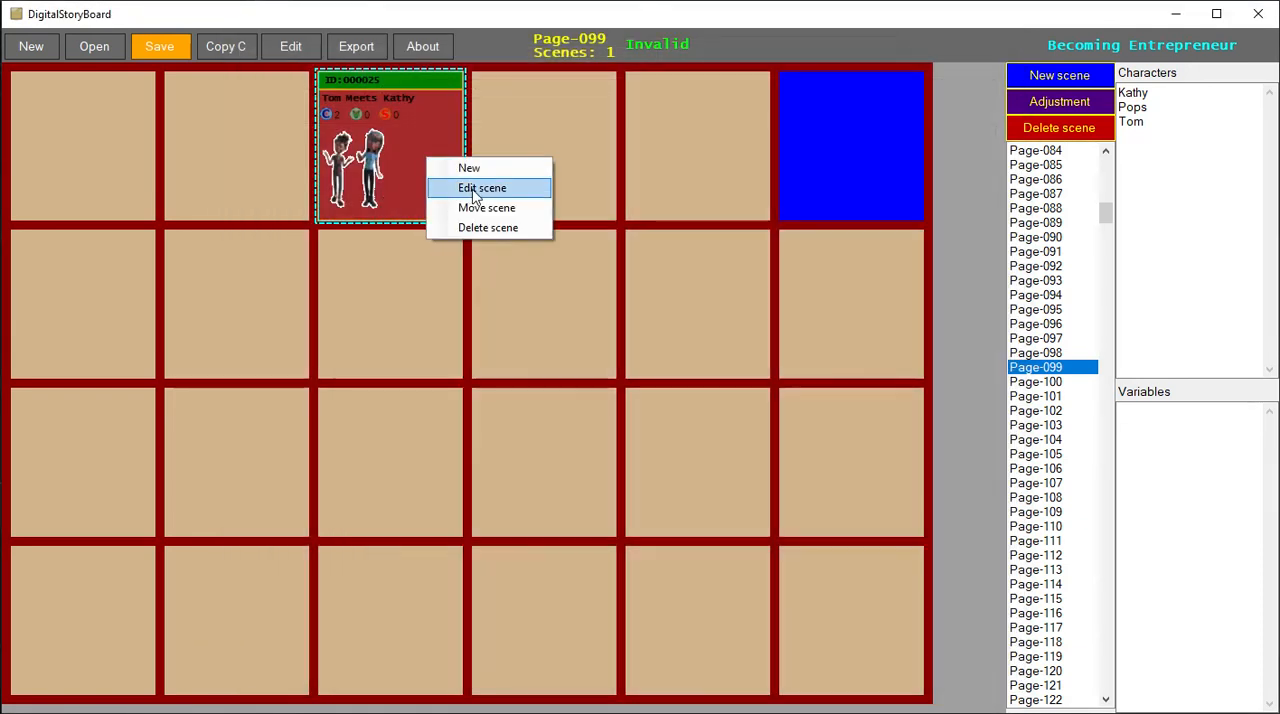
left_click(468, 189)
left_click(815, 82)
left_click(772, 139)
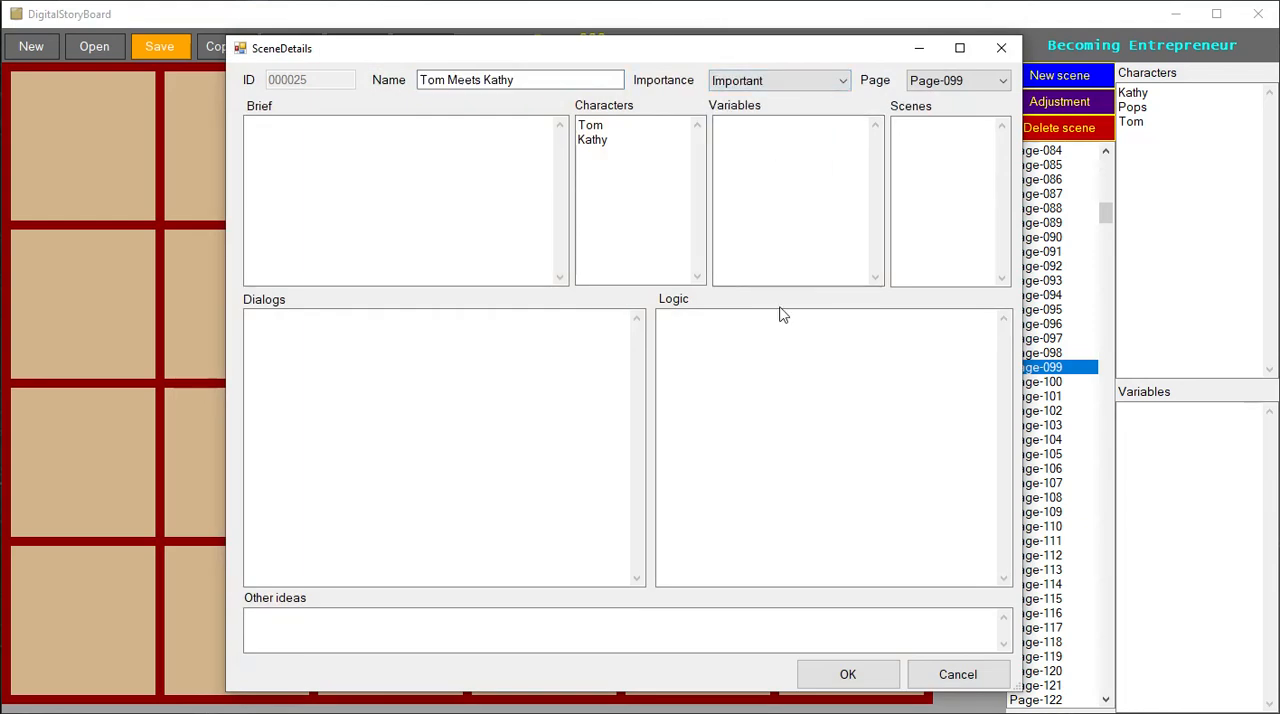
left_click(758, 84)
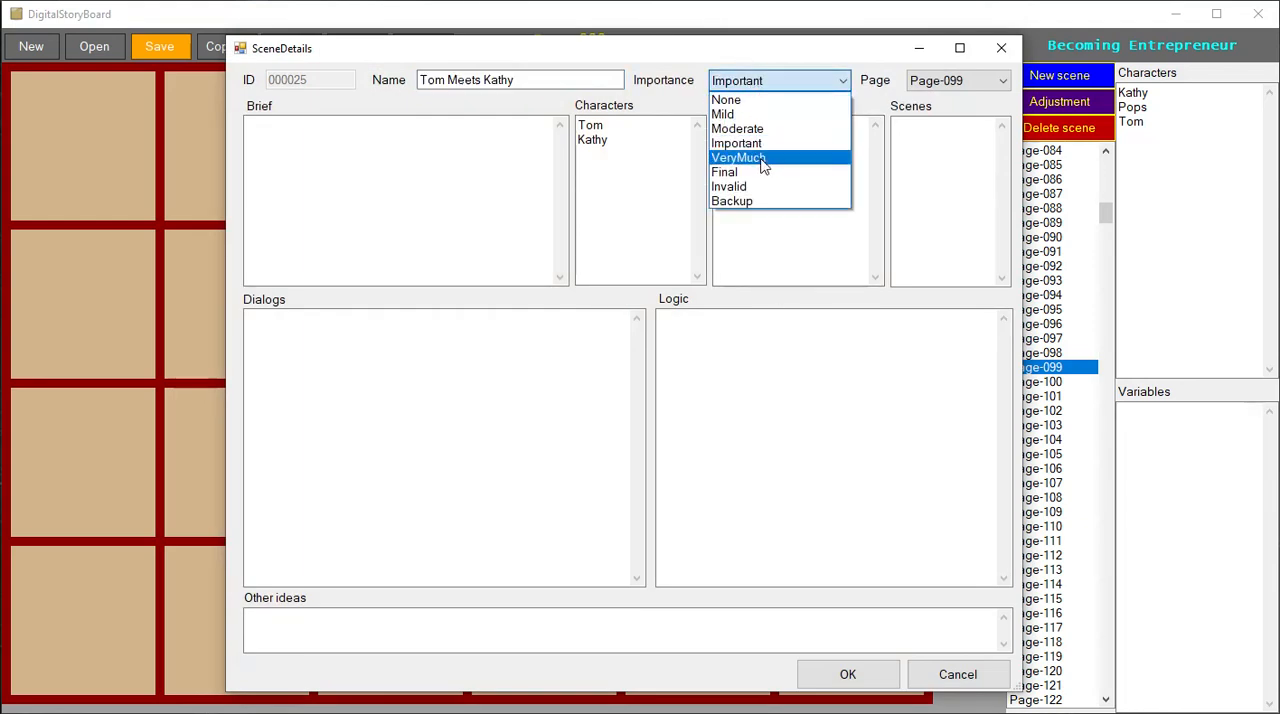
left_click(762, 154)
- Reassign the "Tom Meets Kathy" scene to Page-002 in its details and display that page
left_click(985, 84)
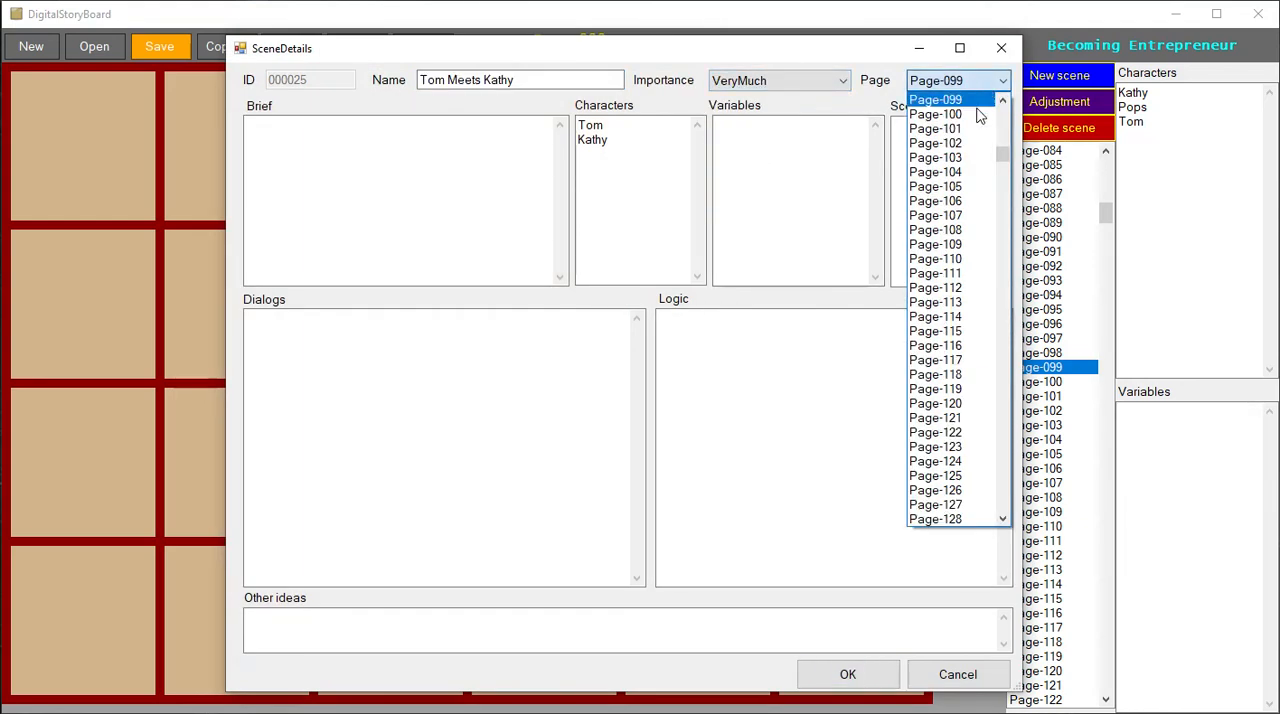
scroll(1004, 143, "up", 20)
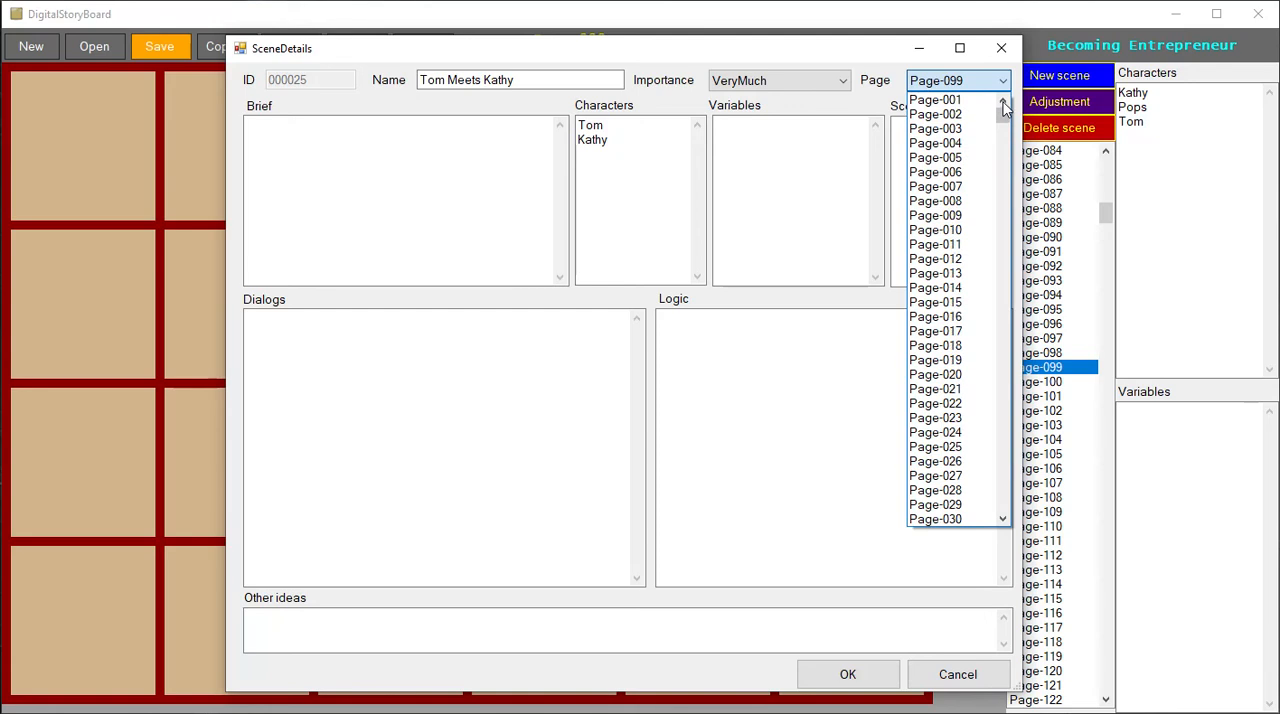
left_click(978, 115)
left_click(855, 674)
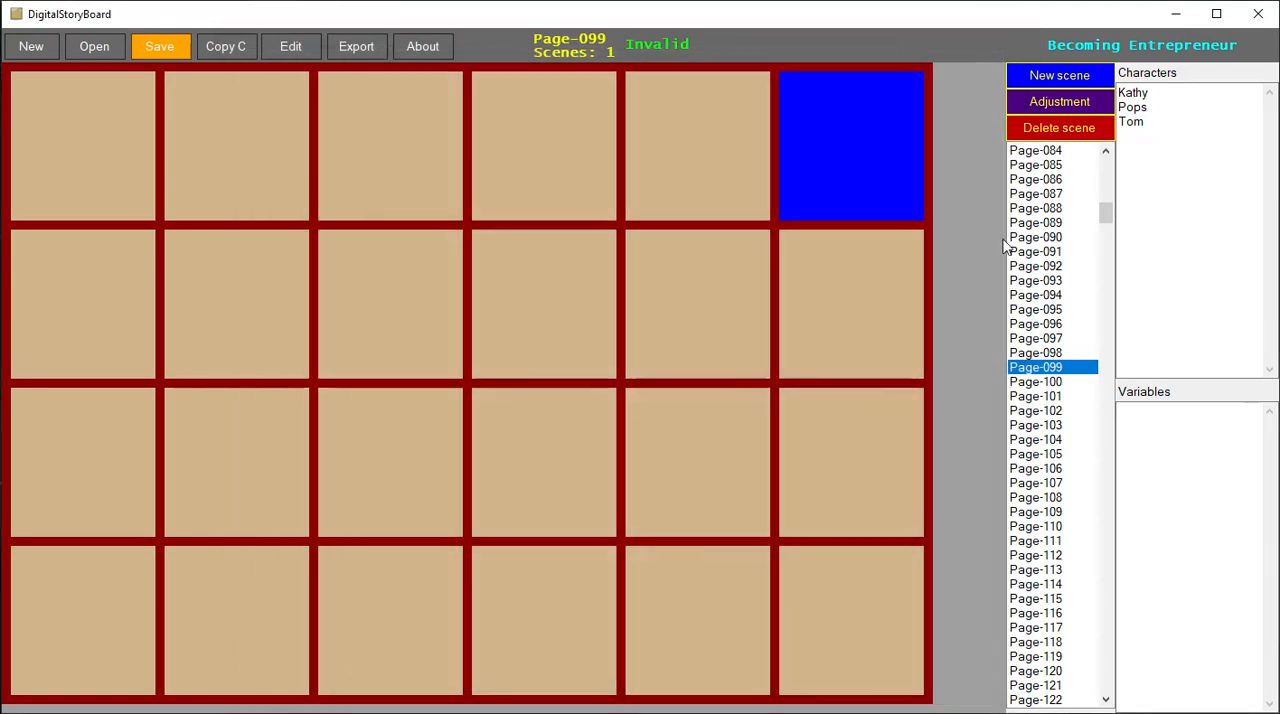
left_click_drag(1106, 212, 1106, 166)
left_click(1088, 165)
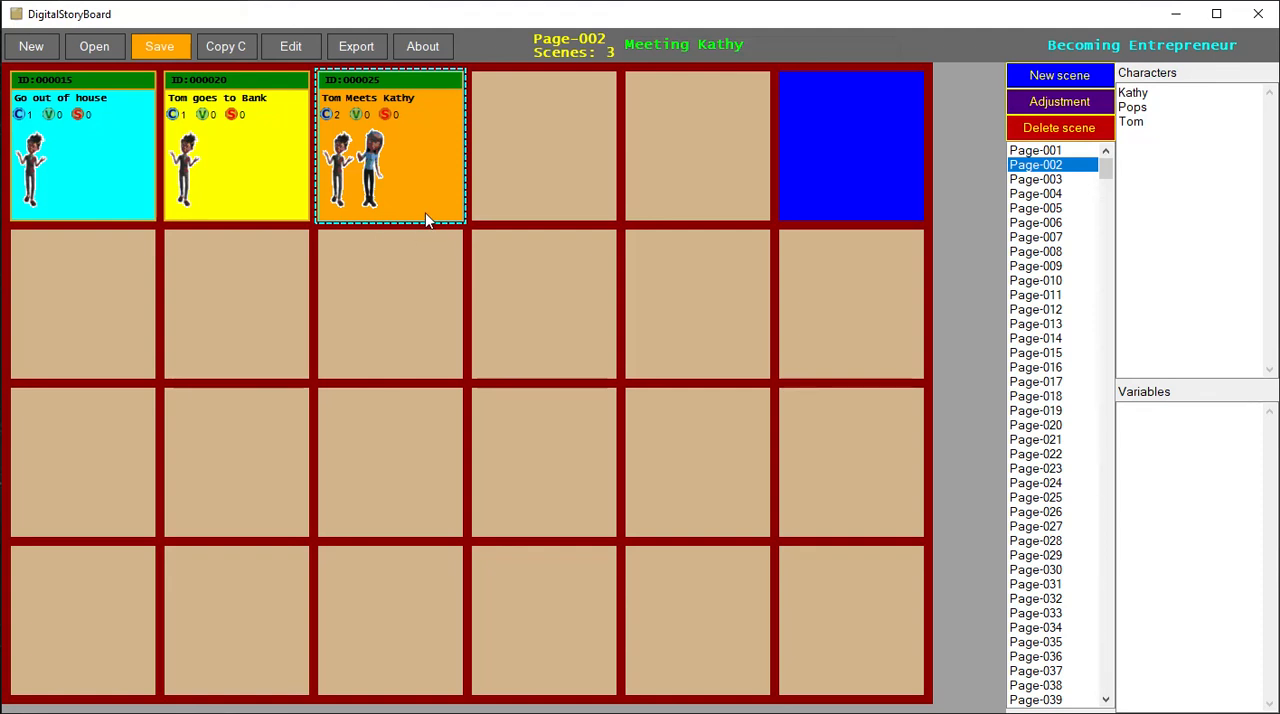
- Try to export the Becoming Entrepreneur storyboard
left_click(378, 50)
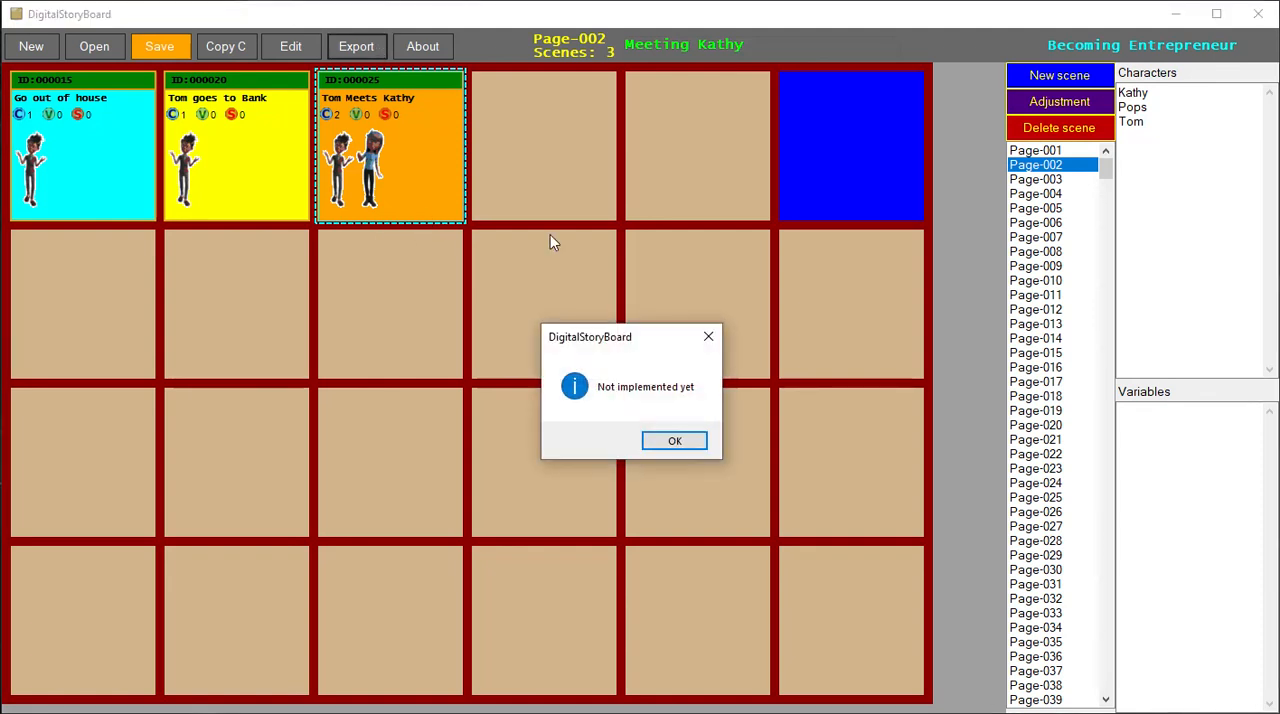
left_click(668, 432)
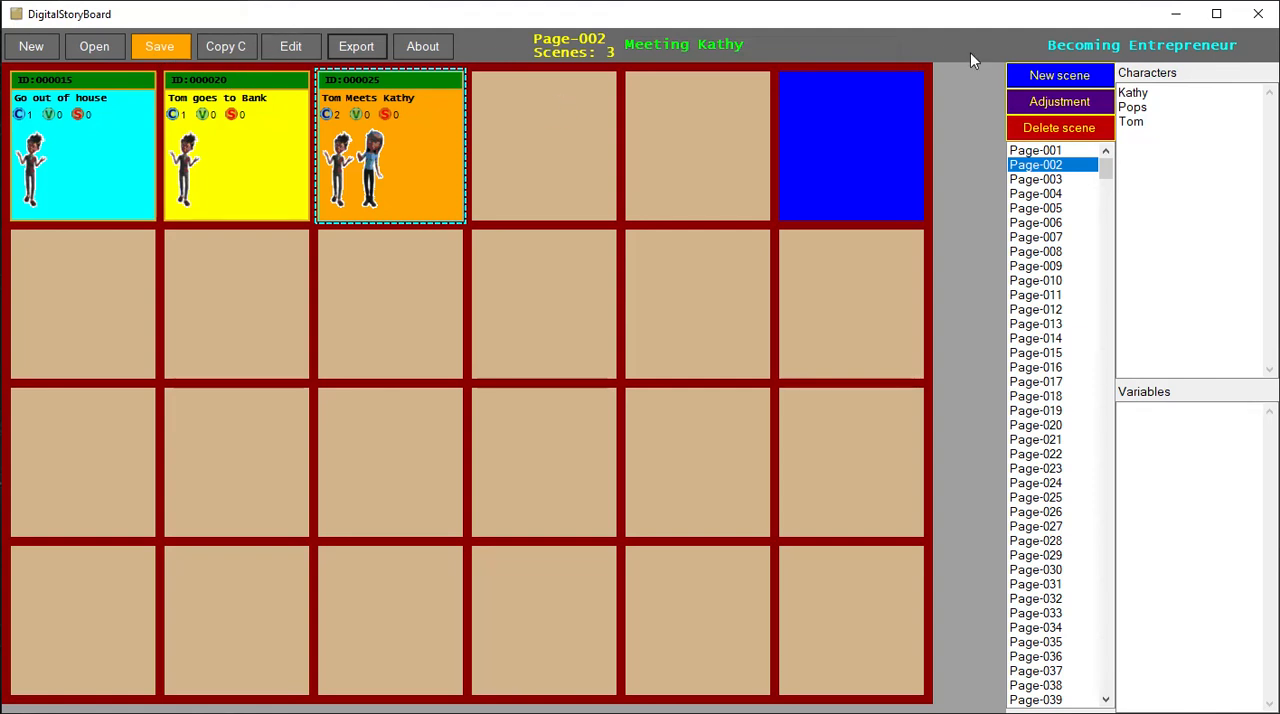
left_click(1197, 478)
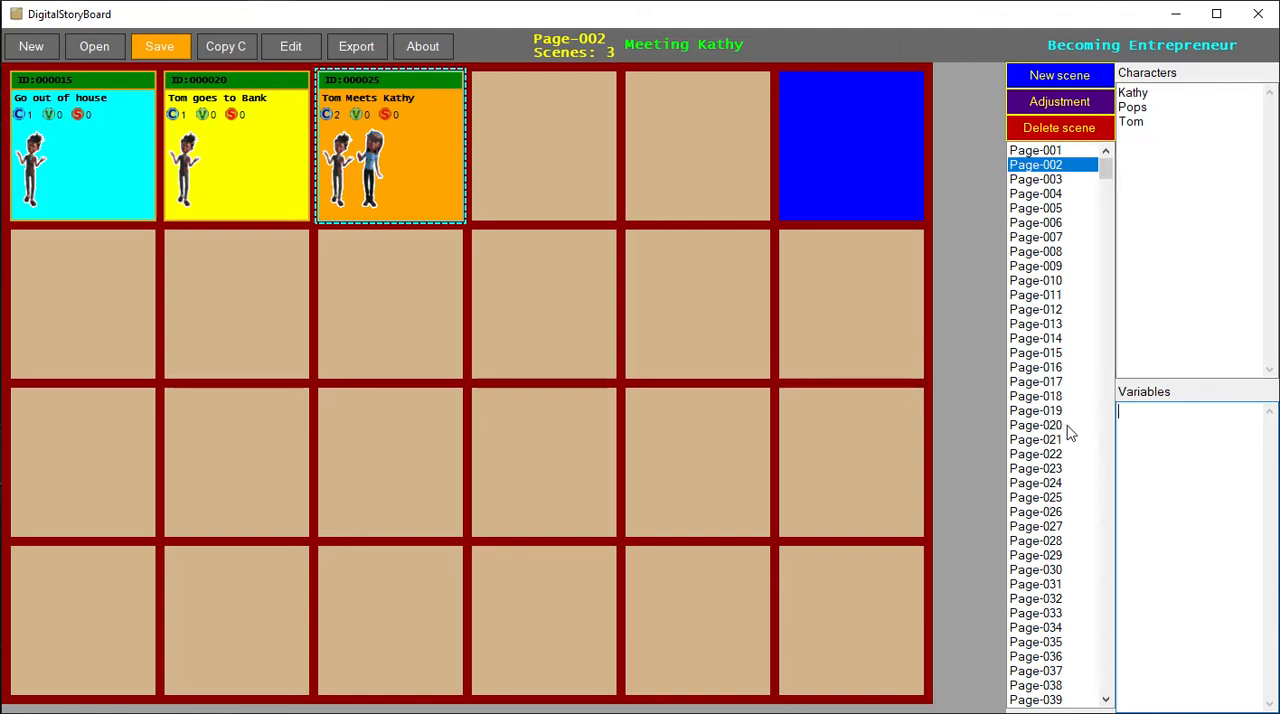
- Examine the characters, scenes, dialogs, logic and other ideas fields in the details of the "Tom Meets Kathy" scene without changing them
double_click(395, 162)
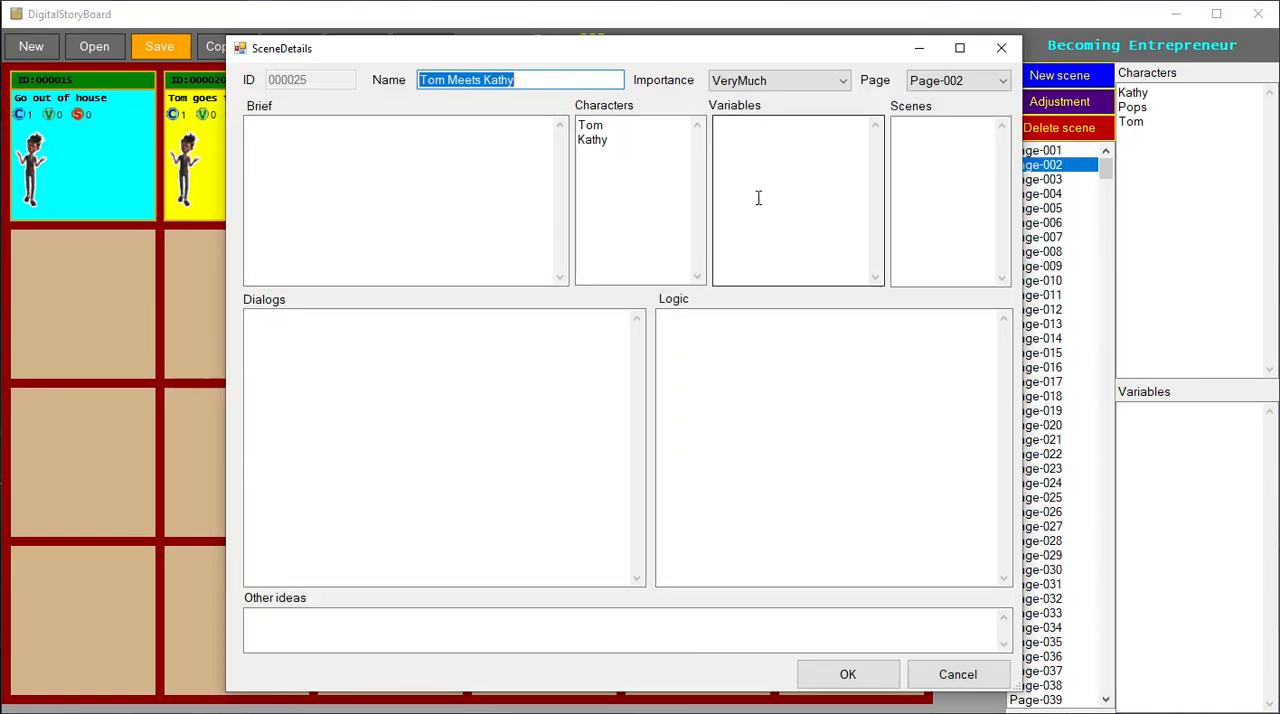
left_click(970, 211)
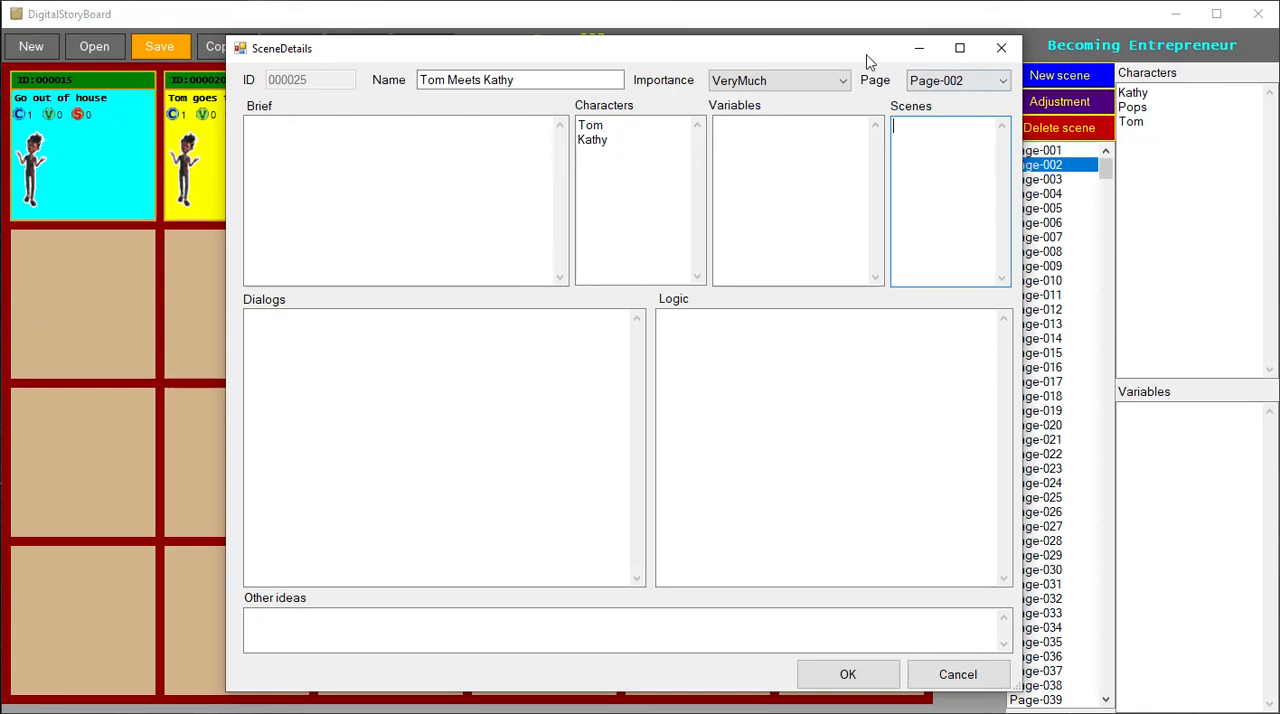
left_click_drag(866, 57, 995, 21)
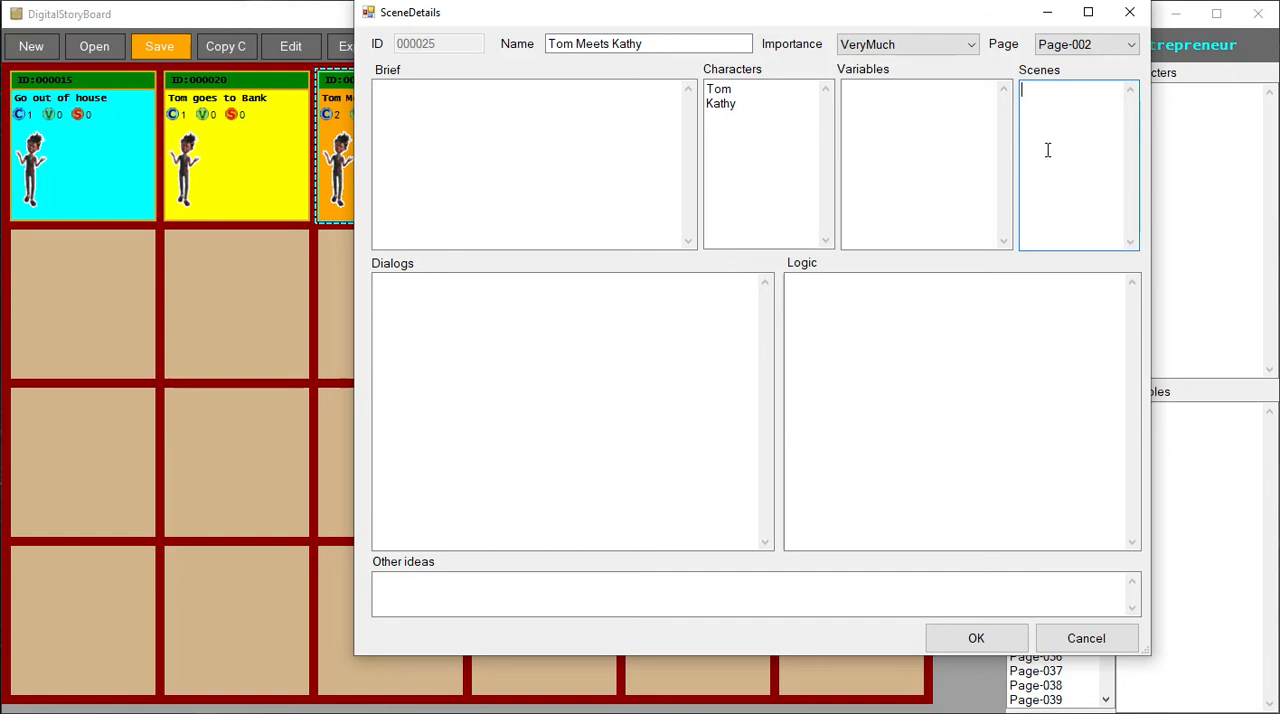
left_click(432, 346)
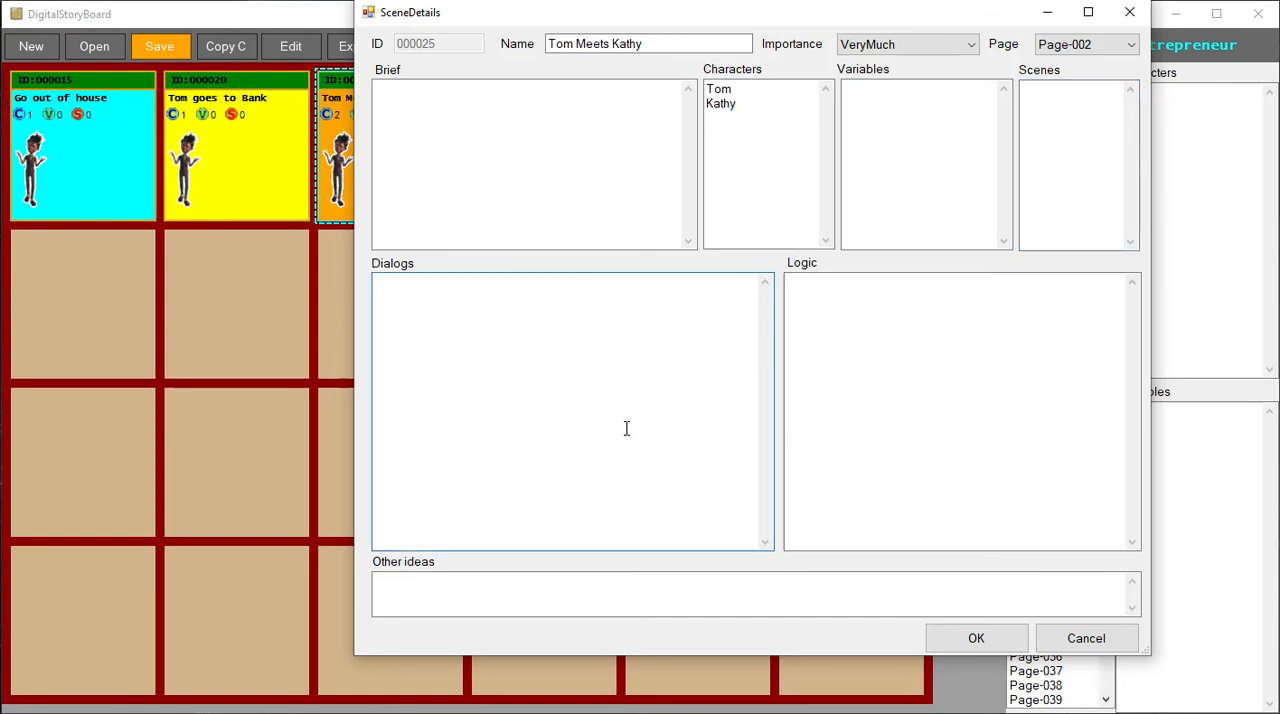
left_click(943, 380)
left_click(896, 605)
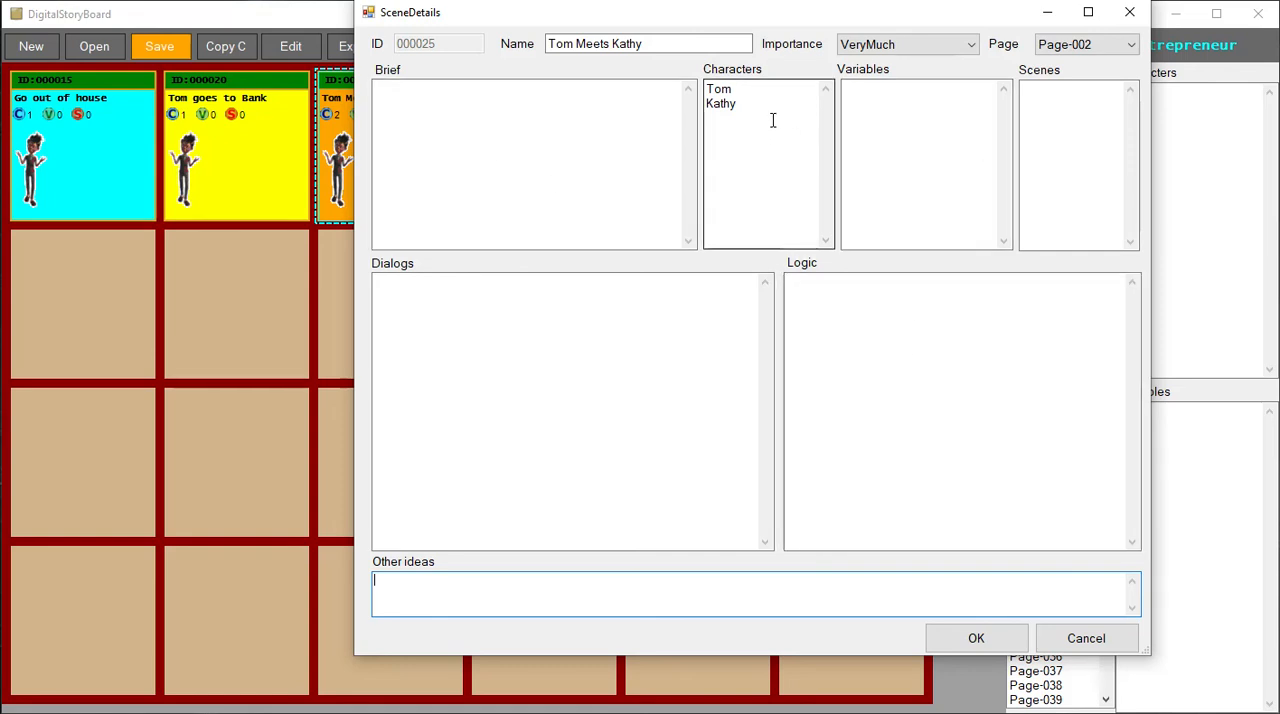
left_click_drag(773, 120, 708, 89)
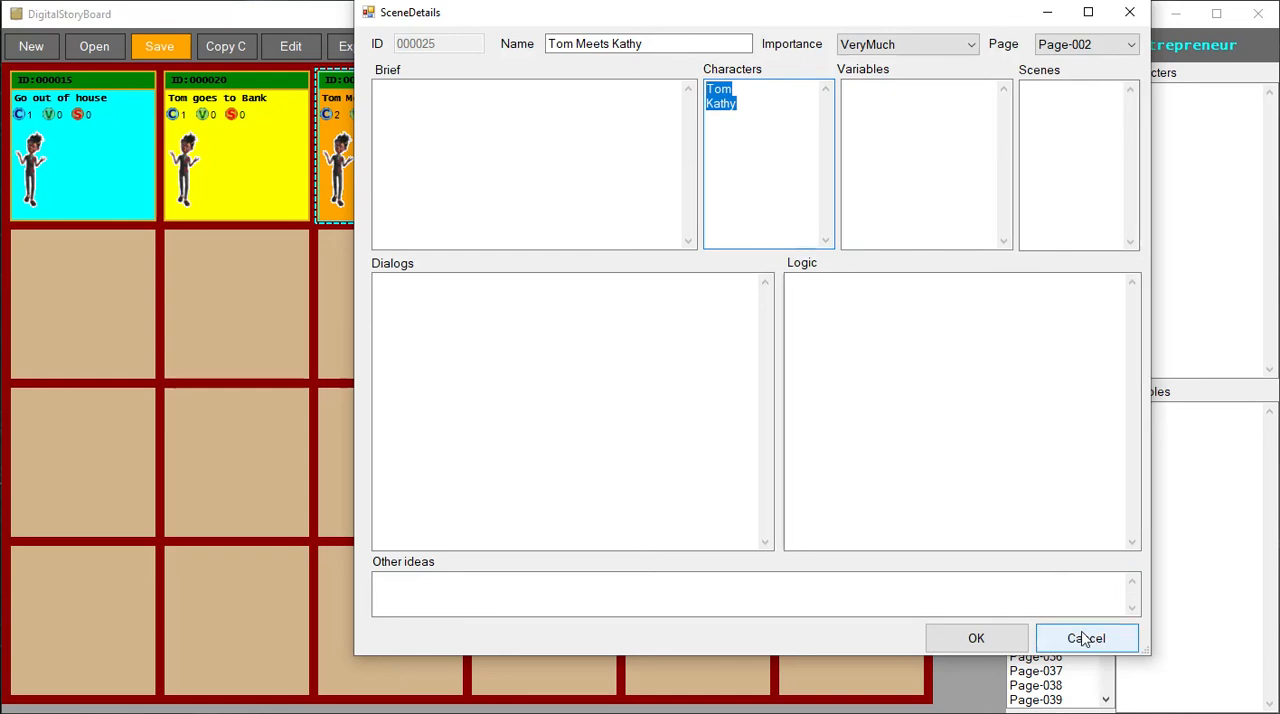
left_click(443, 96)
left_click_drag(766, 111, 697, 78)
left_click(1057, 103)
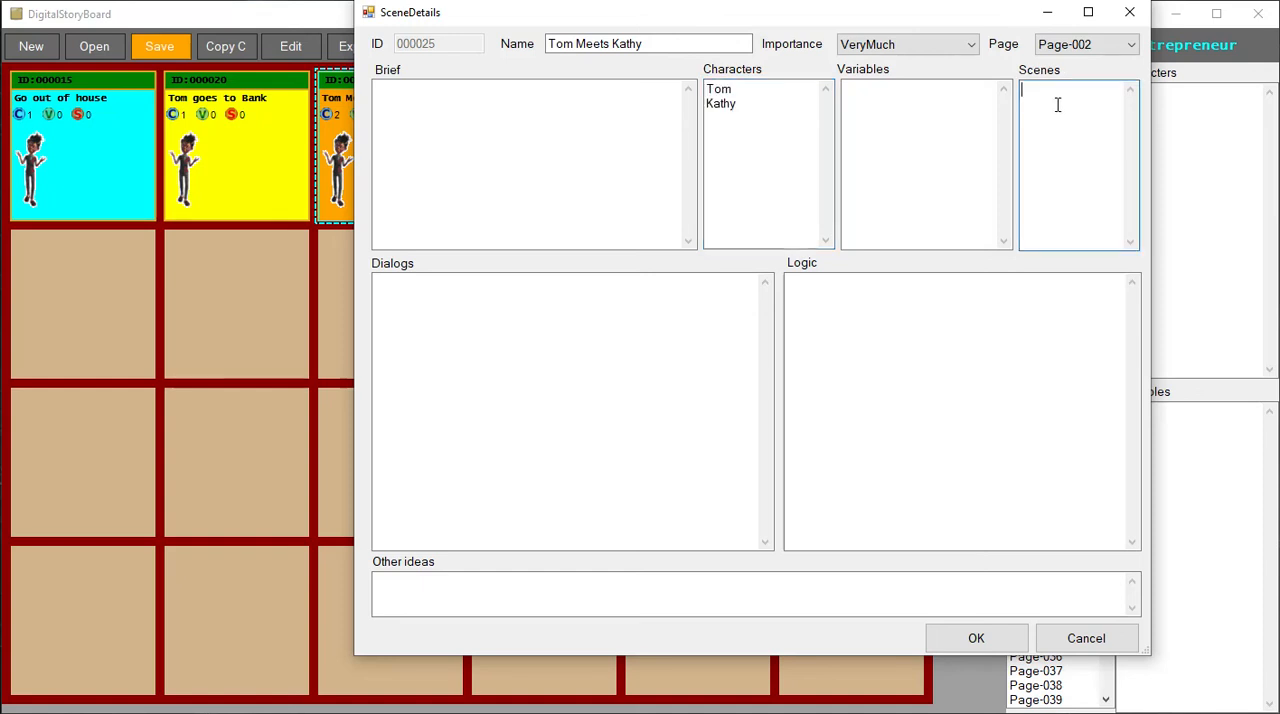
left_click(1101, 643)
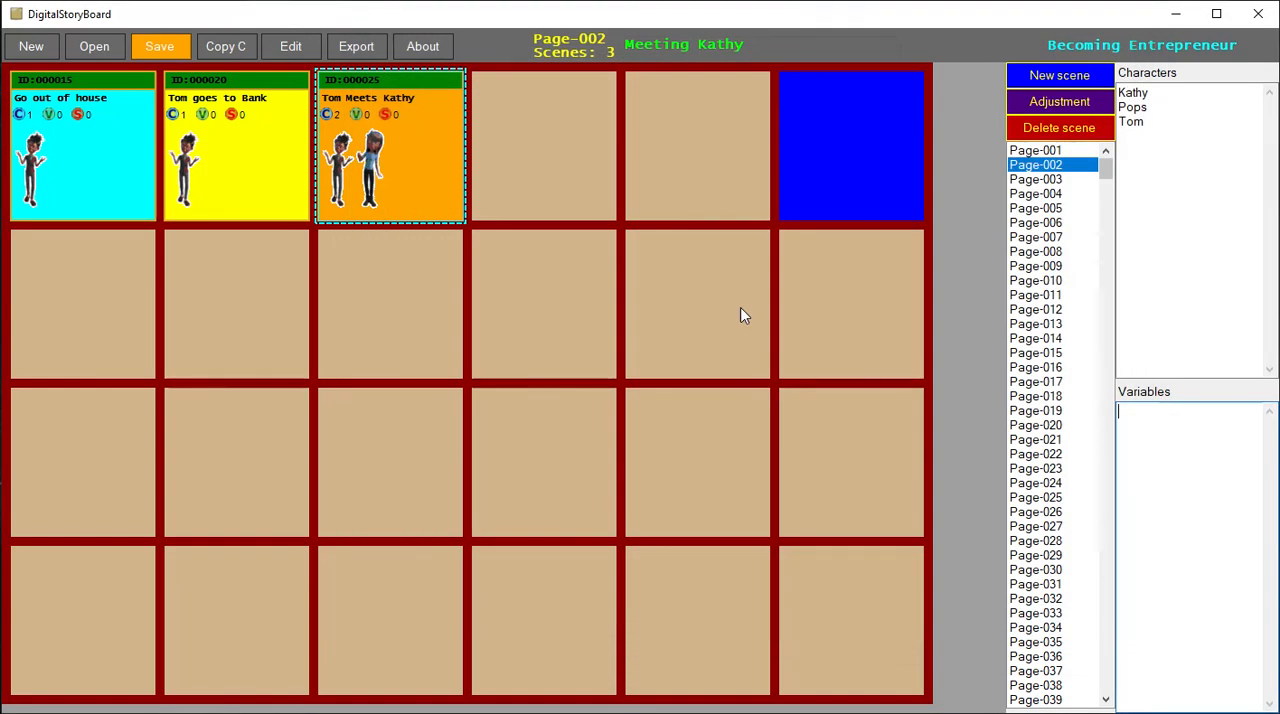
- Open Page-001 and select the "Introduction" scene
left_click(1052, 153)
left_click(85, 184)
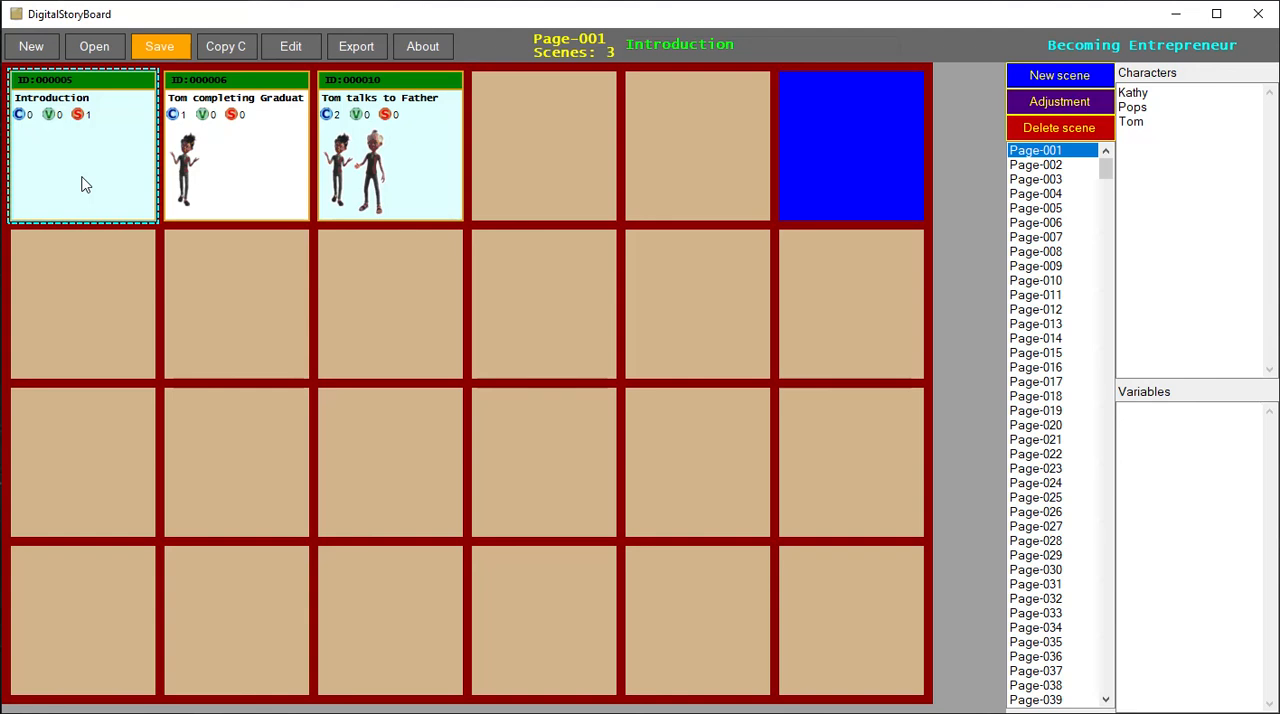